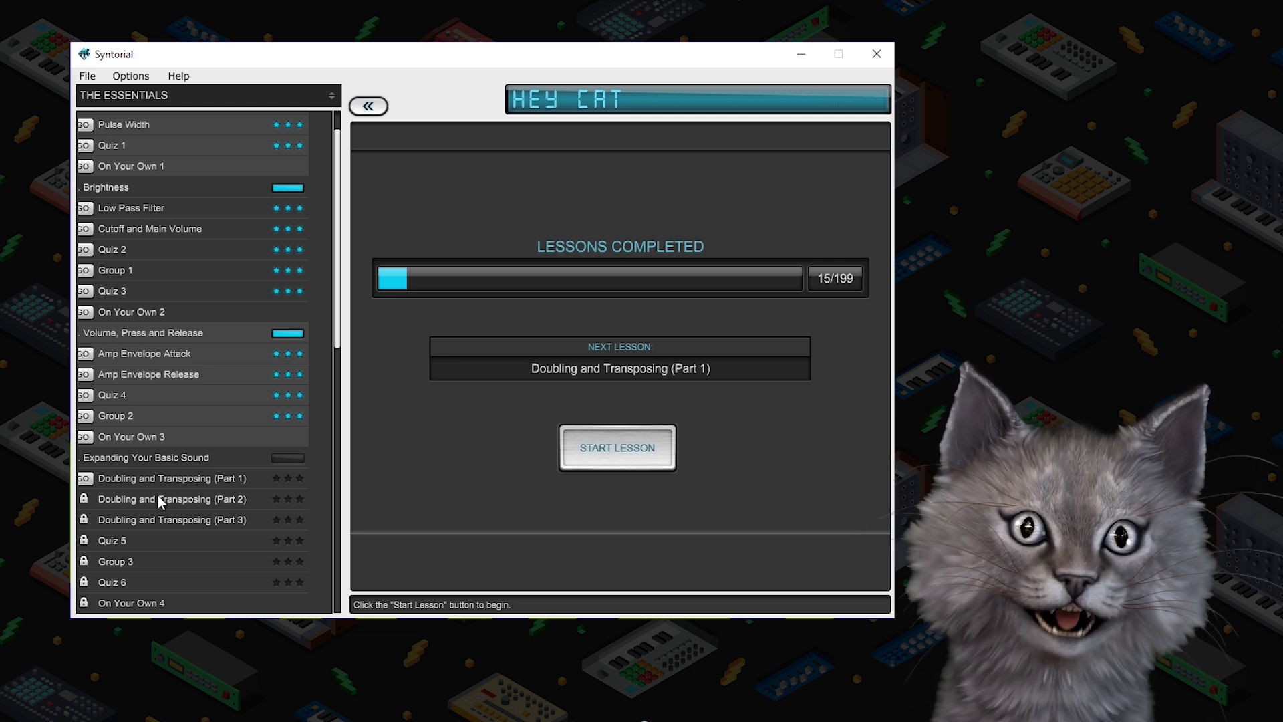
# Step: Start the Doubling and Transposing (Part 1) lesson and load its challenge after the demonstration
pyautogui.click(586, 453)
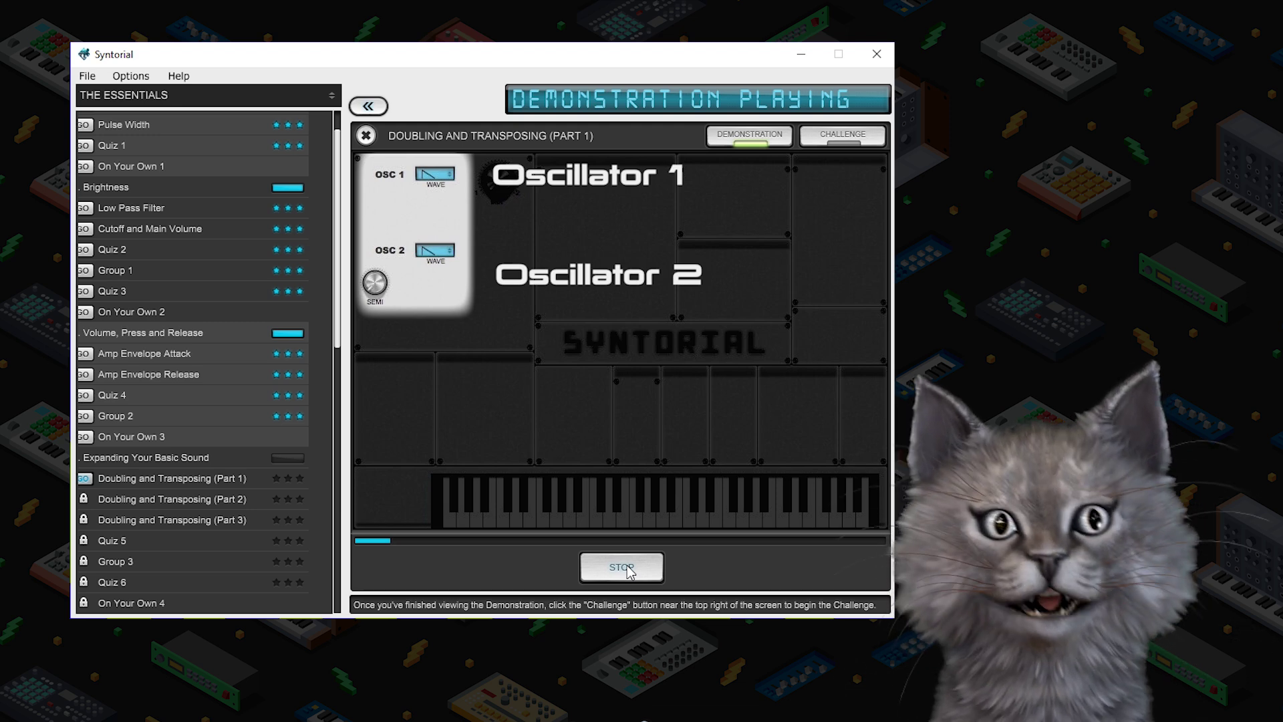
pyautogui.click(849, 136)
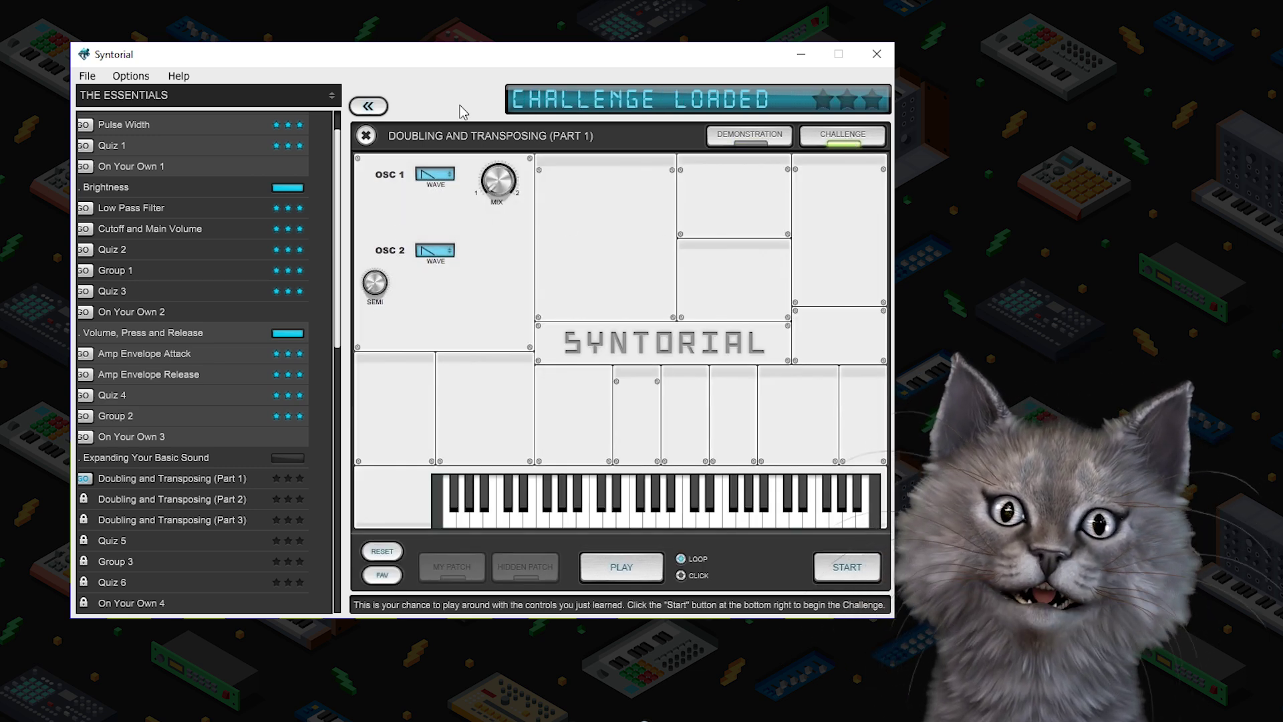
# Step: Audition Osc 1's Pulse and Saw waveforms, leave it on Saw, and start hidden patch 1 of 6
pyautogui.click(435, 174)
pyautogui.click(439, 201)
pyautogui.click(436, 175)
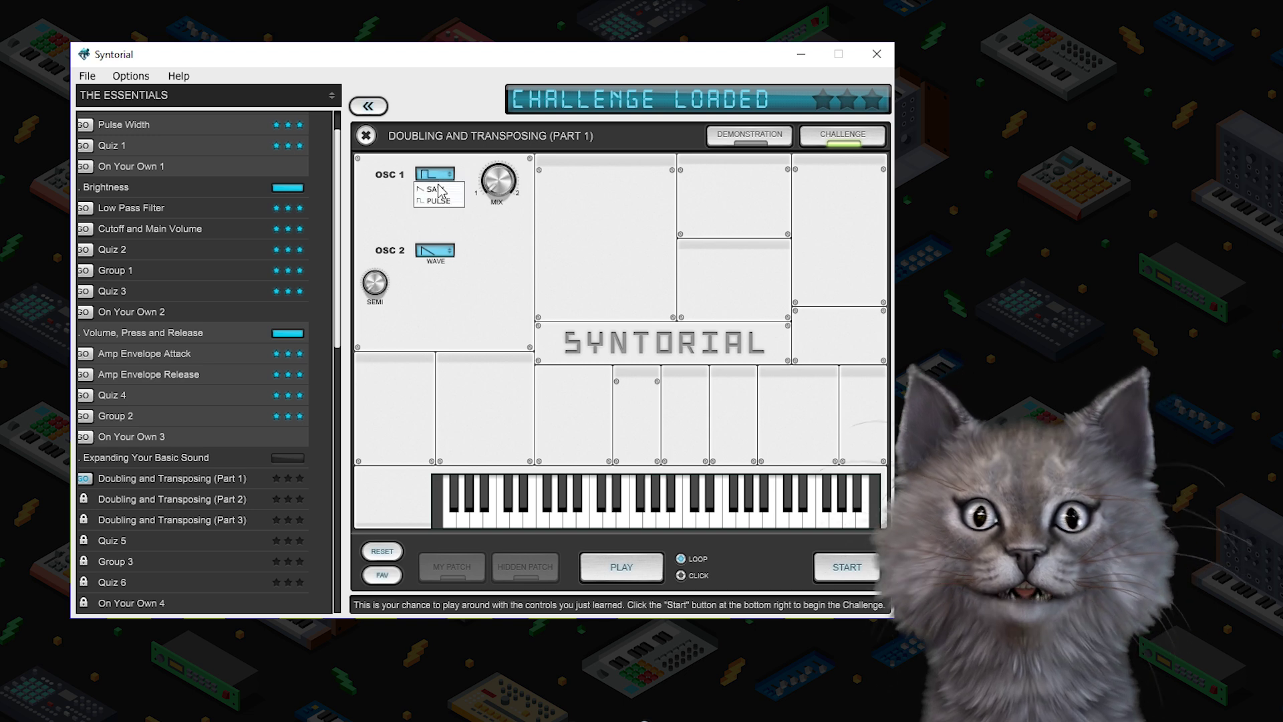
pyautogui.click(438, 189)
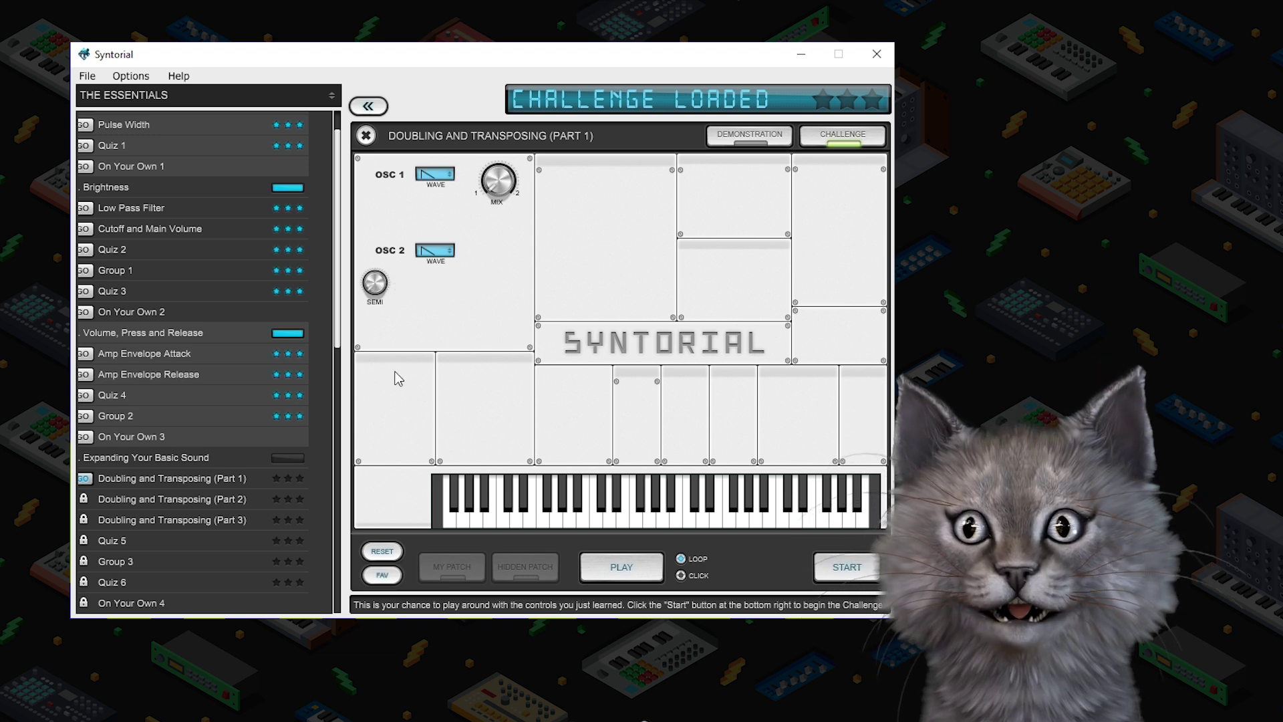
pyautogui.click(847, 567)
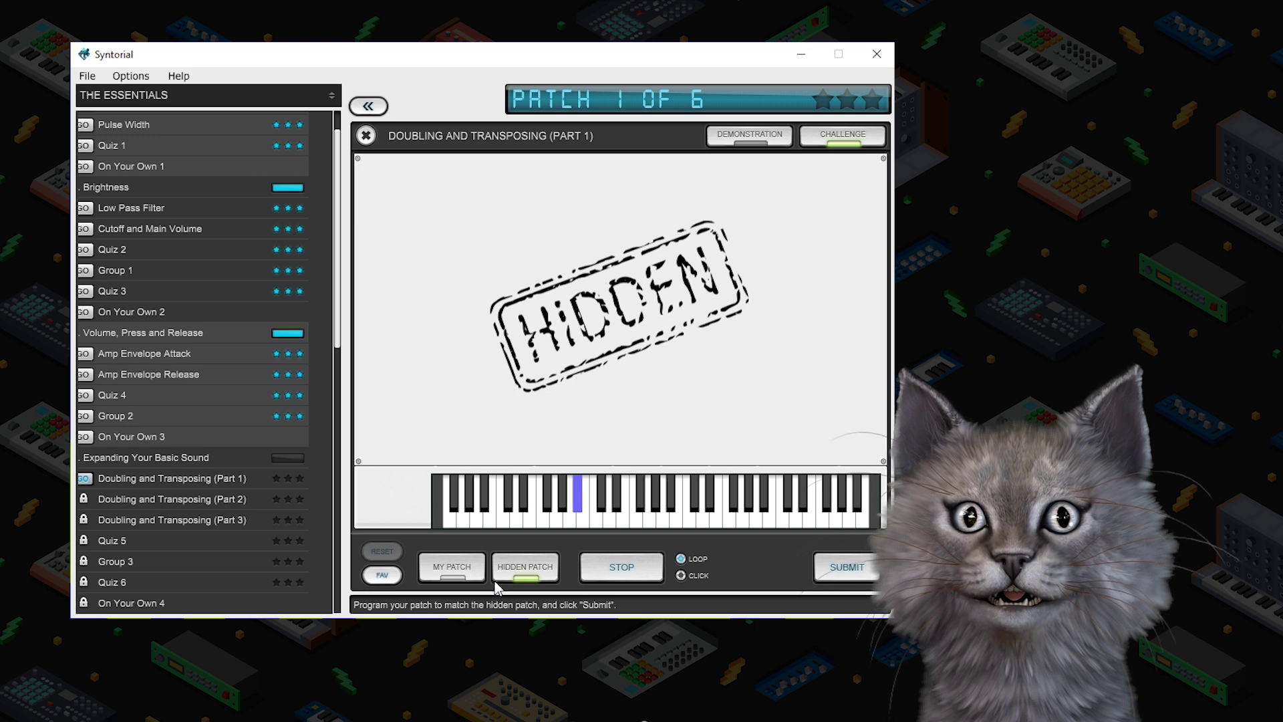
# Step: Set Osc 2 SEMI to 24 and MIX to 50/50, compare with the hidden patch, and submit
pyautogui.click(452, 567)
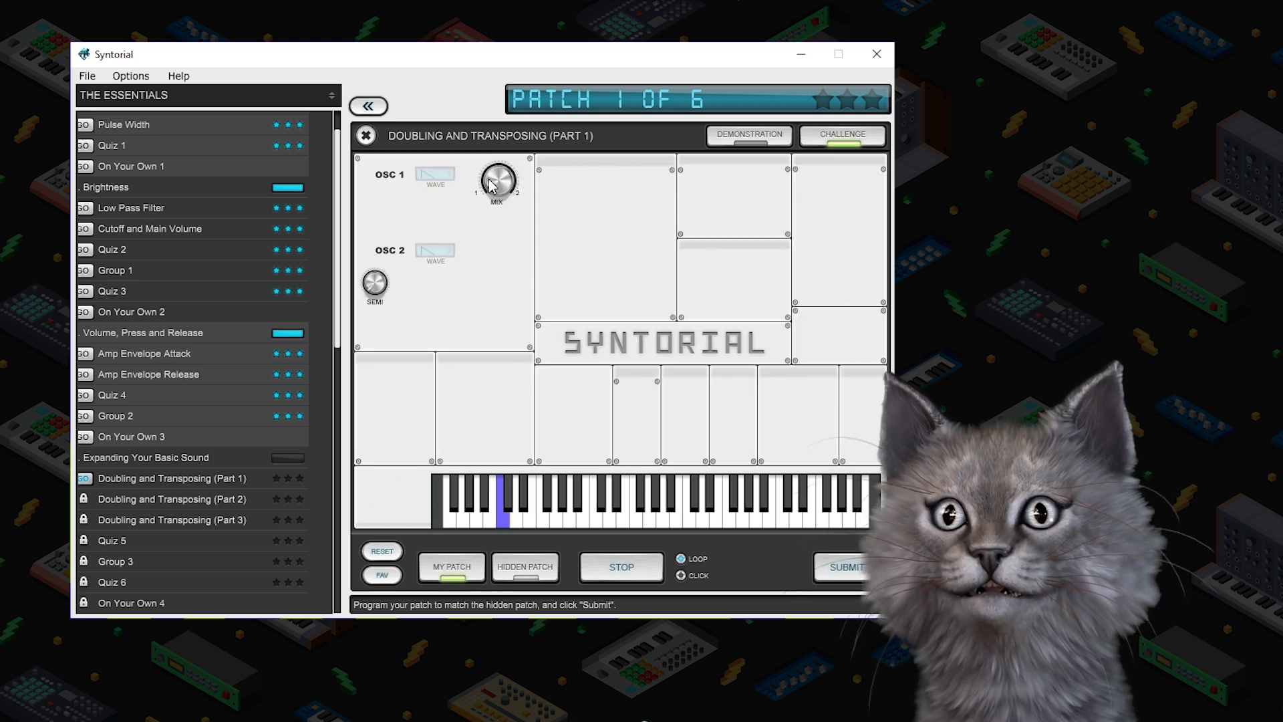
pyautogui.moveTo(375, 282); pyautogui.dragTo(382, 215)
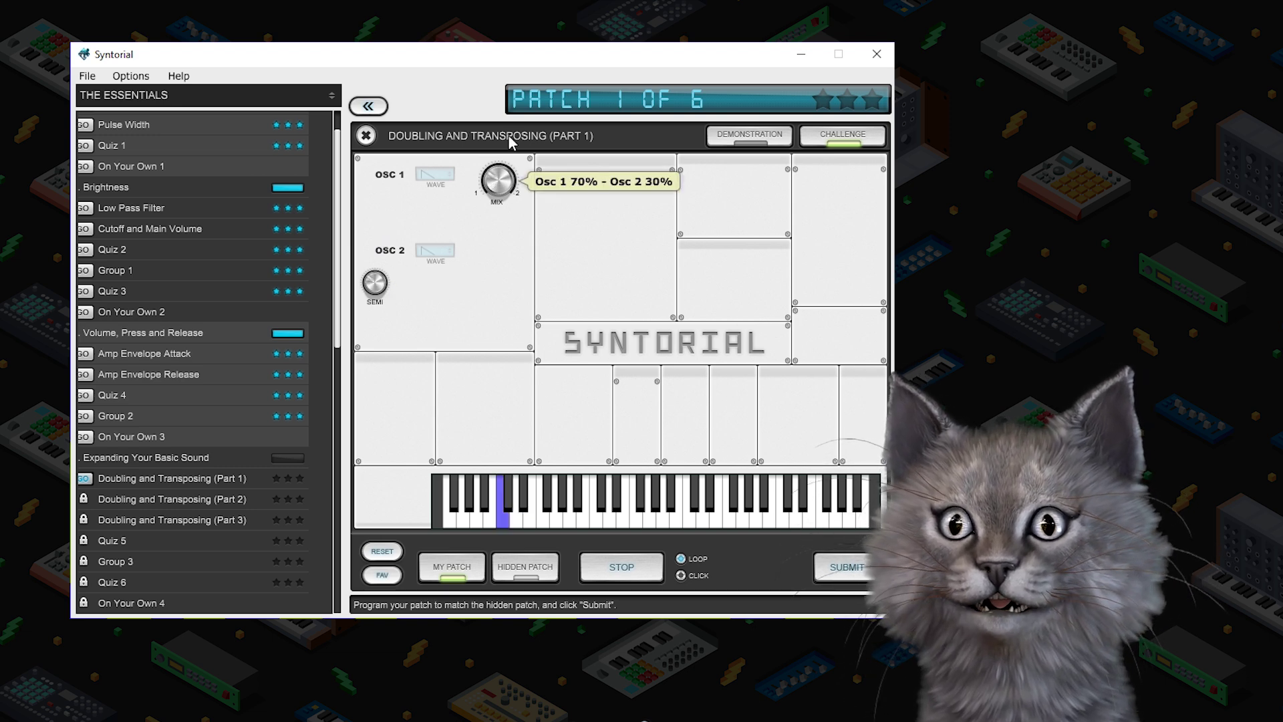
pyautogui.moveTo(515, 180); pyautogui.dragTo(515, 177)
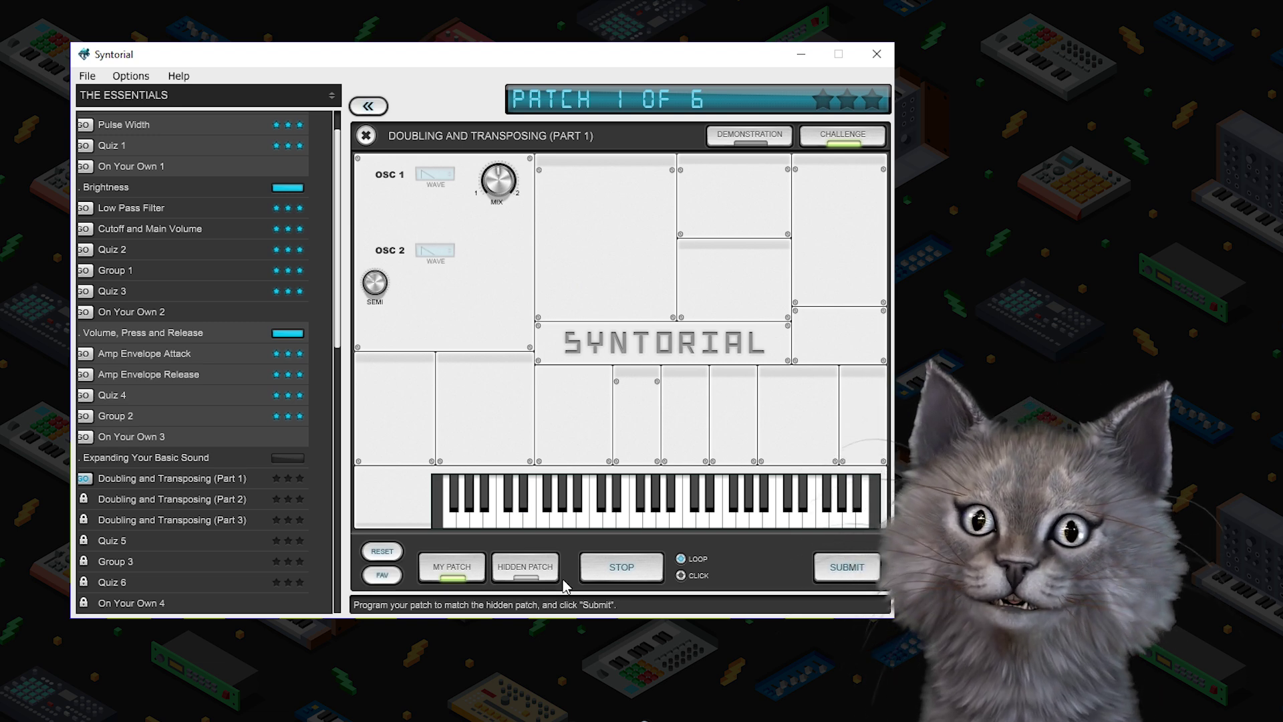
pyautogui.moveTo(378, 284); pyautogui.dragTo(392, 222)
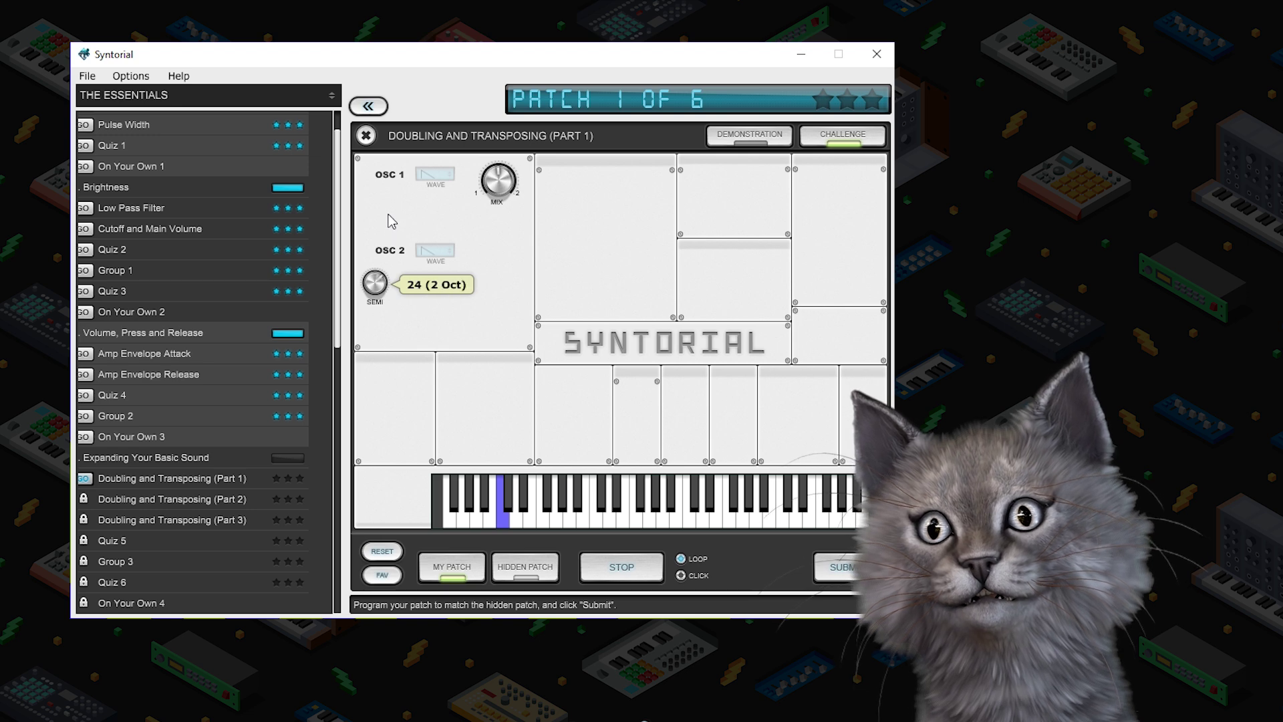
pyautogui.click(525, 568)
pyautogui.click(480, 575)
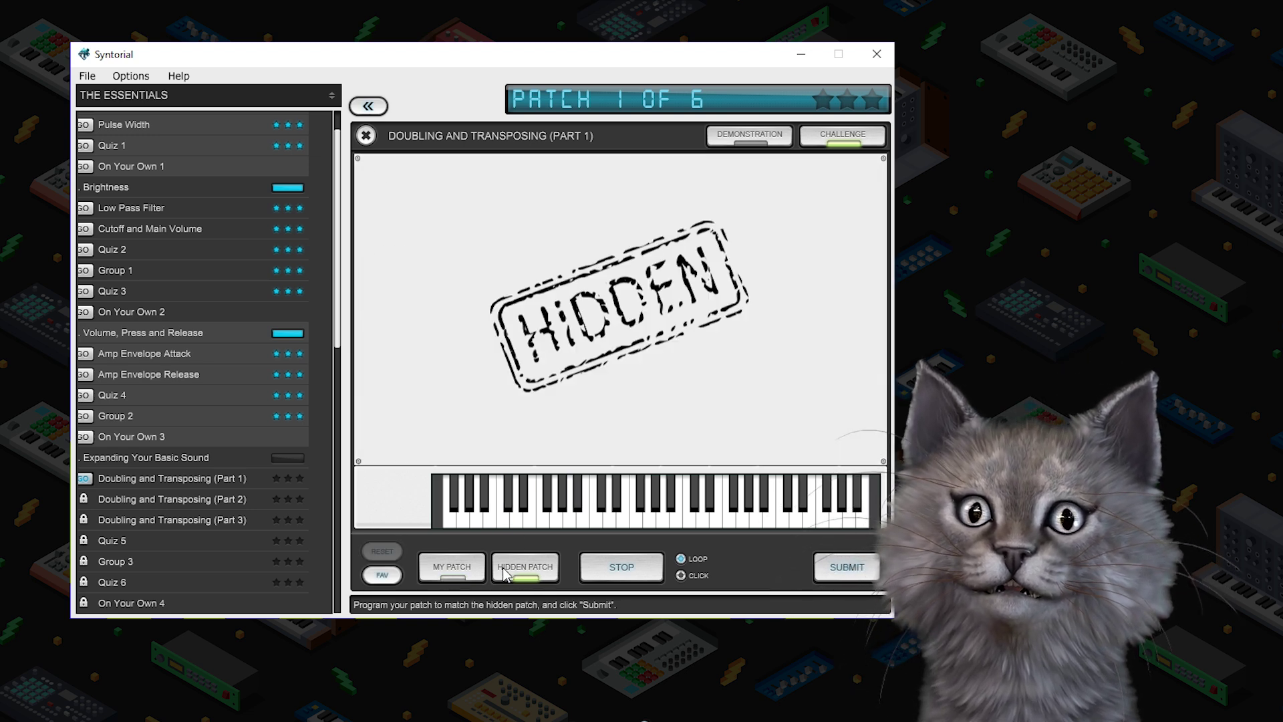
pyautogui.click(525, 568)
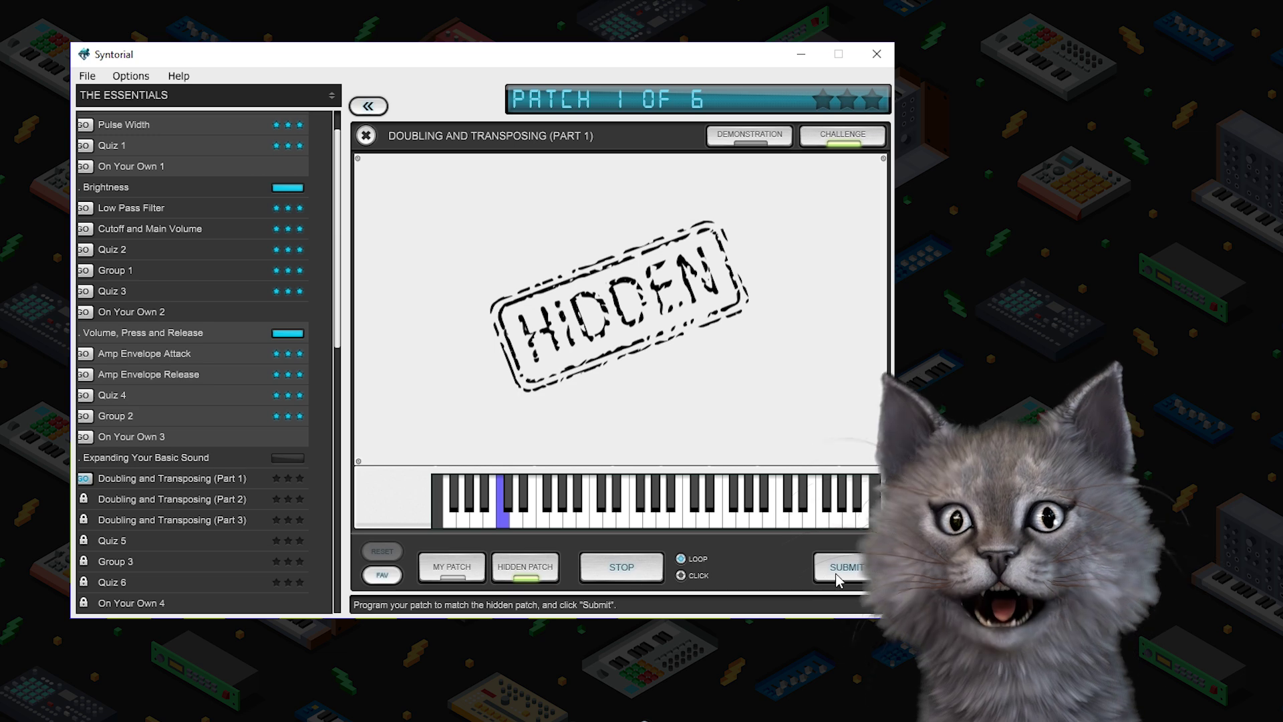
pyautogui.click(843, 568)
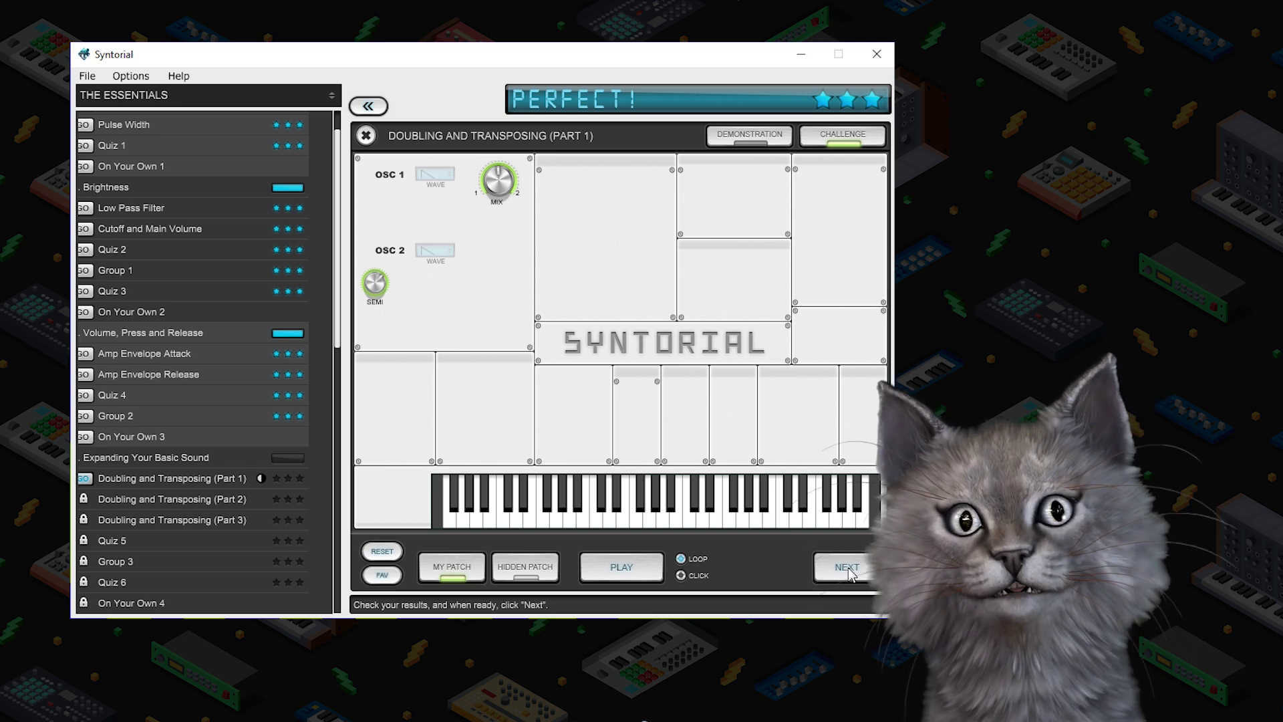
# Step: On patch 2, set MIX to 50/50 and Osc 2 SEMI to 11, submit, and advance to patch 3
pyautogui.click(848, 568)
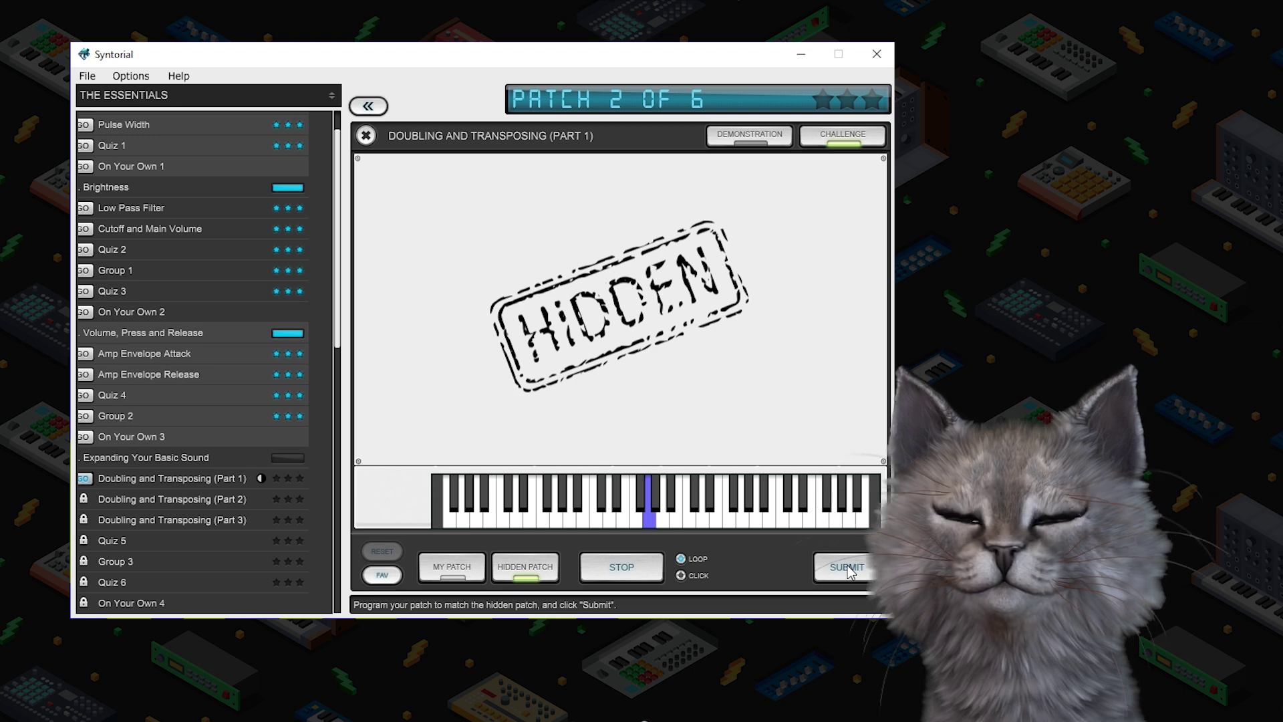
pyautogui.click(471, 571)
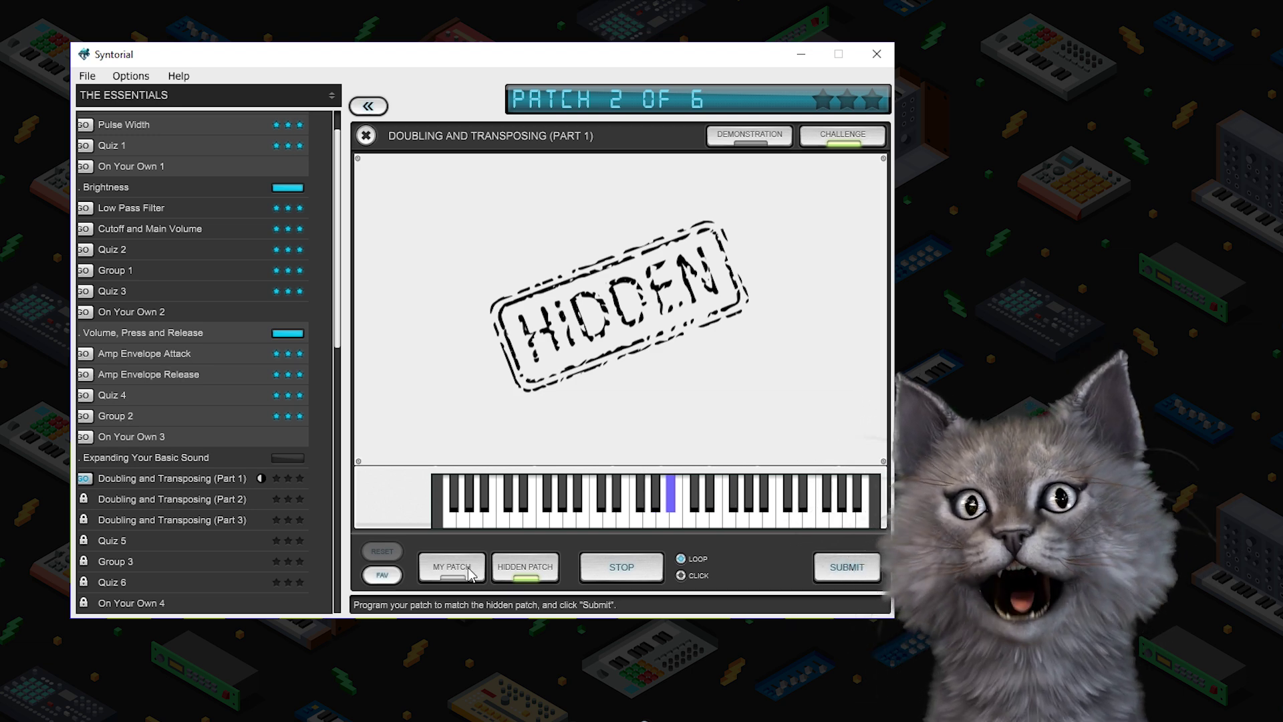
pyautogui.moveTo(498, 179); pyautogui.dragTo(513, 127)
pyautogui.moveTo(375, 286); pyautogui.dragTo(384, 228)
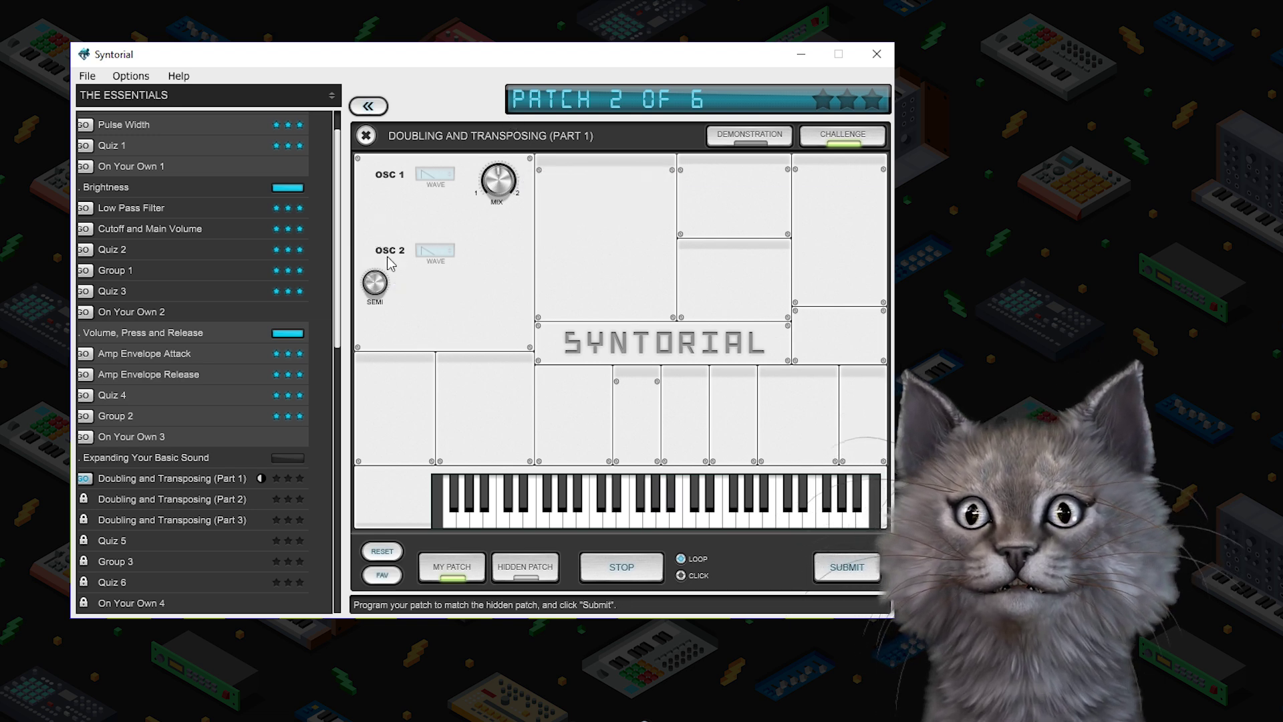
pyautogui.click(524, 567)
pyautogui.click(476, 577)
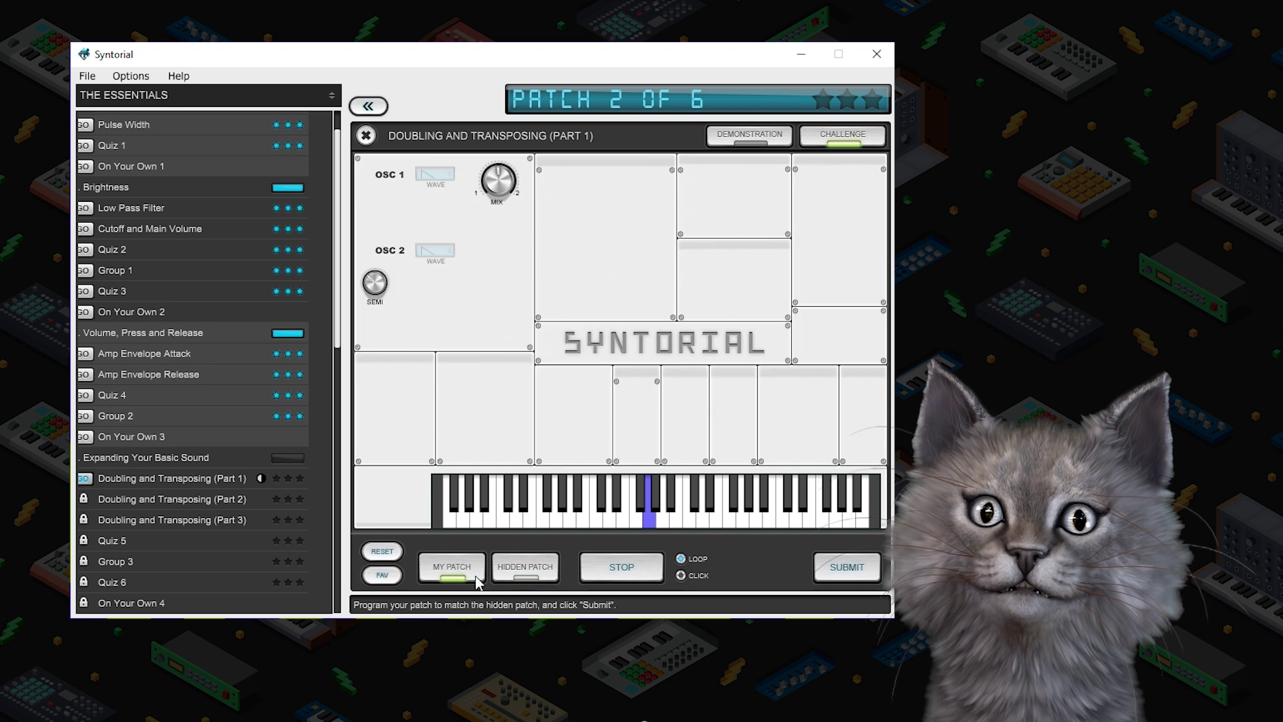
pyautogui.click(857, 563)
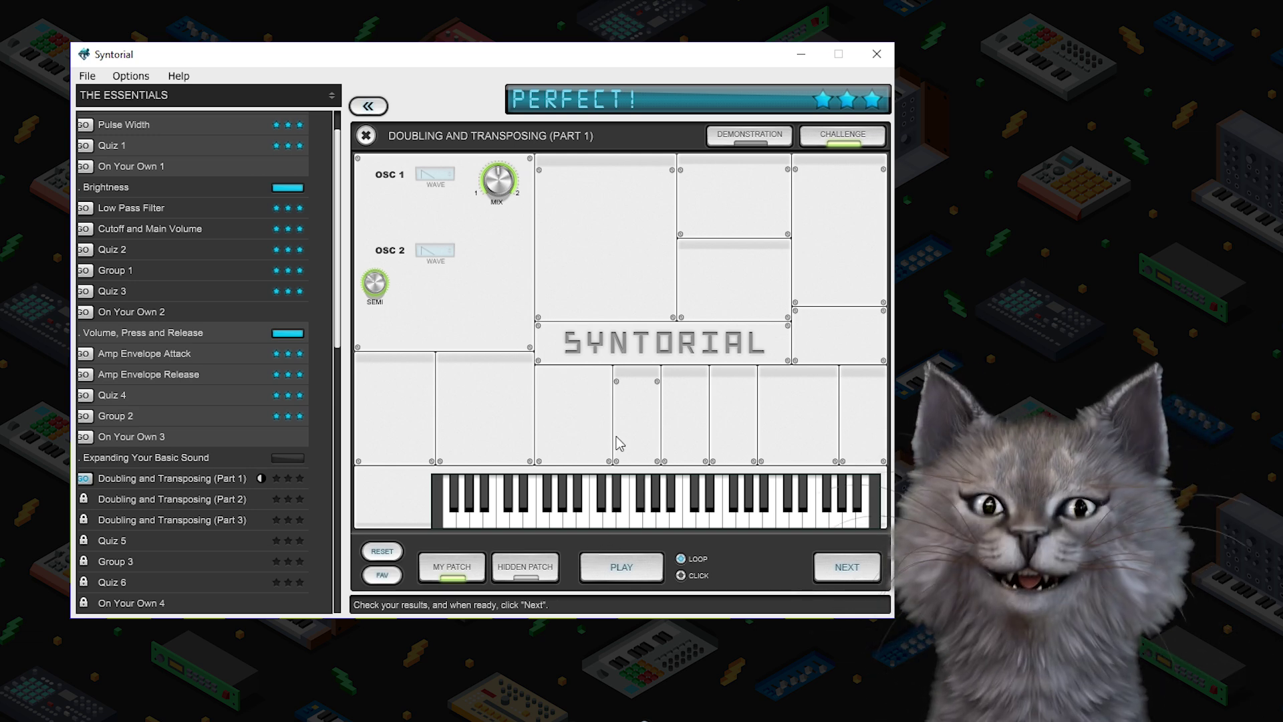
pyautogui.press('Return')
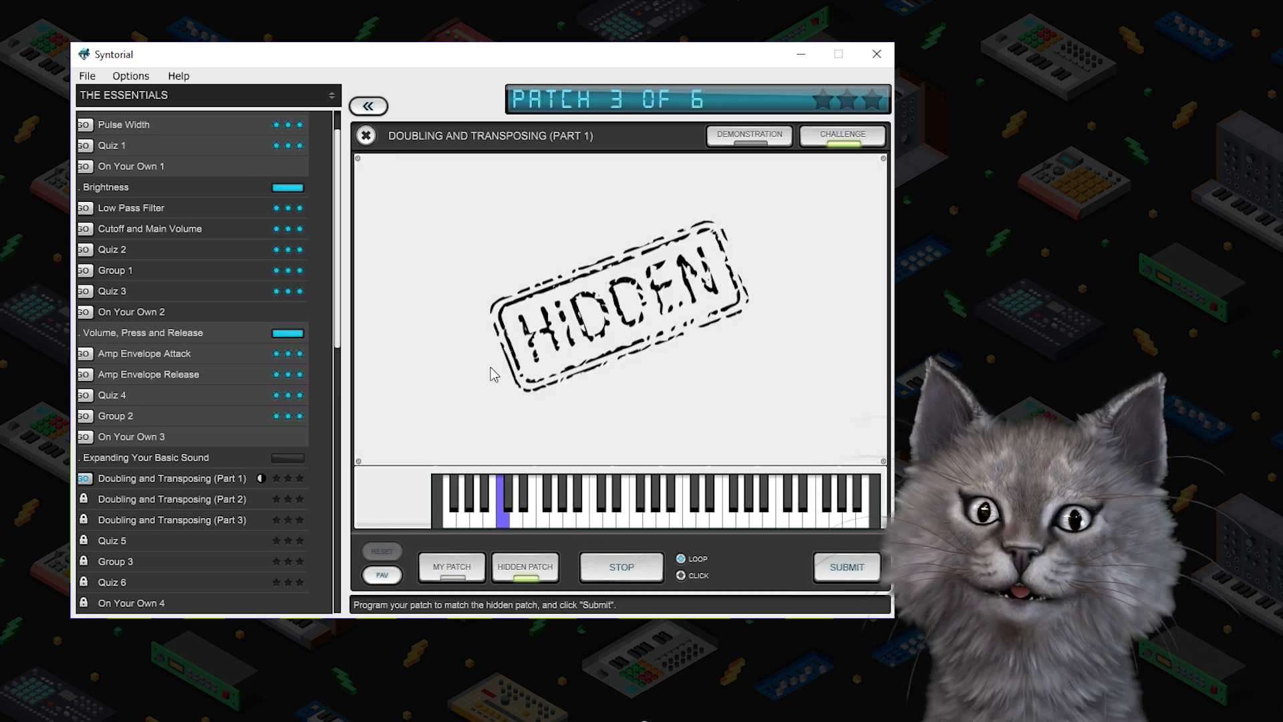
# Step: Raise Osc 2 SEMI to 29 semitones and compare it against hidden patch 3
pyautogui.click(460, 571)
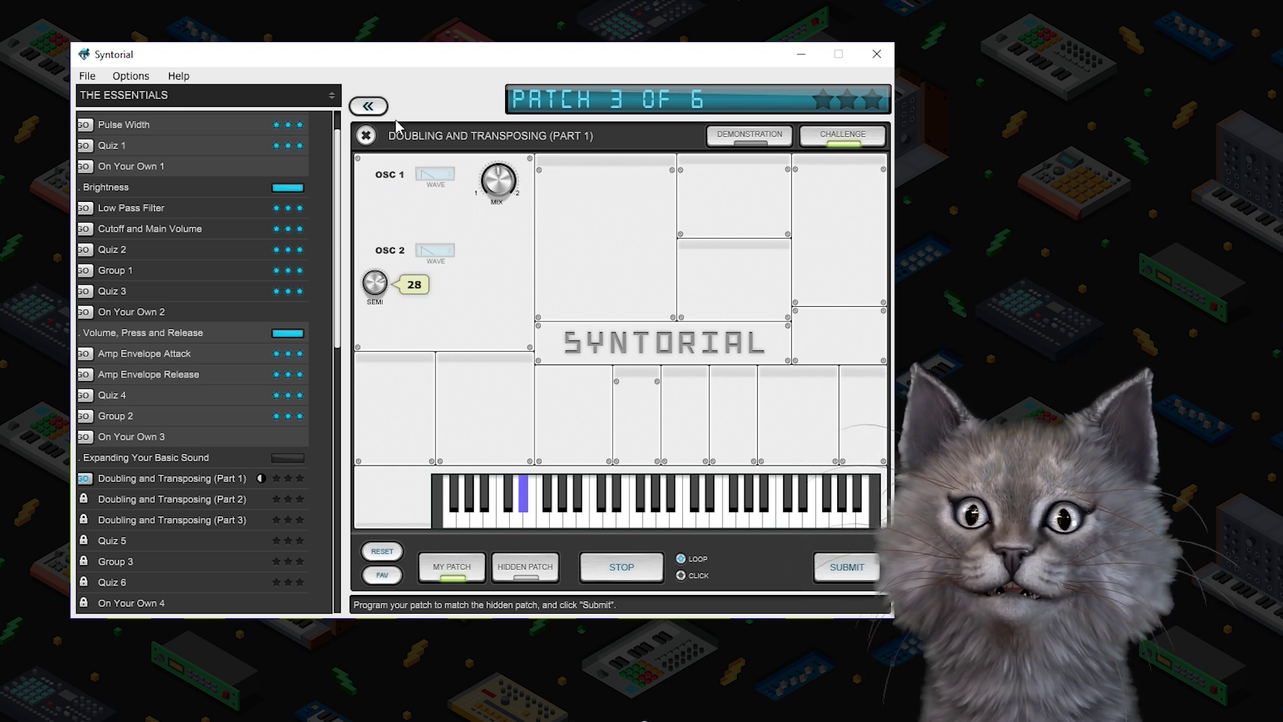
pyautogui.moveTo(374, 275)
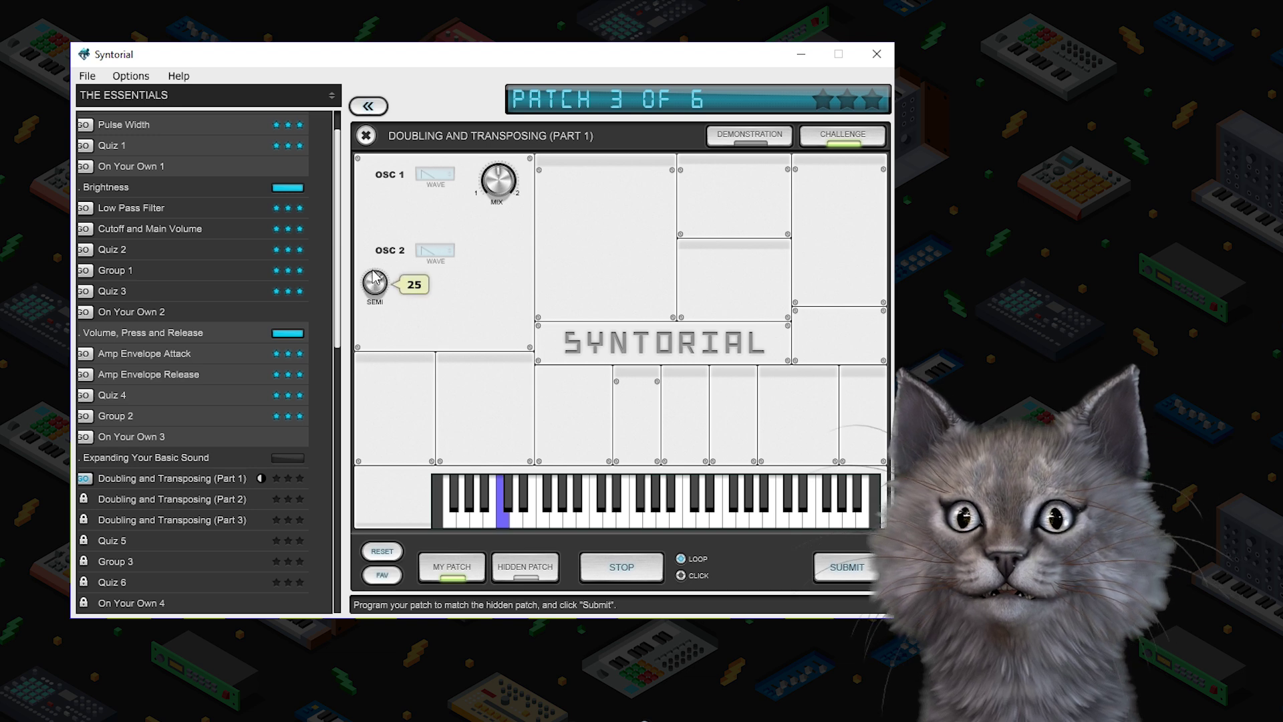
pyautogui.moveTo(377, 263); pyautogui.dragTo(379, 264)
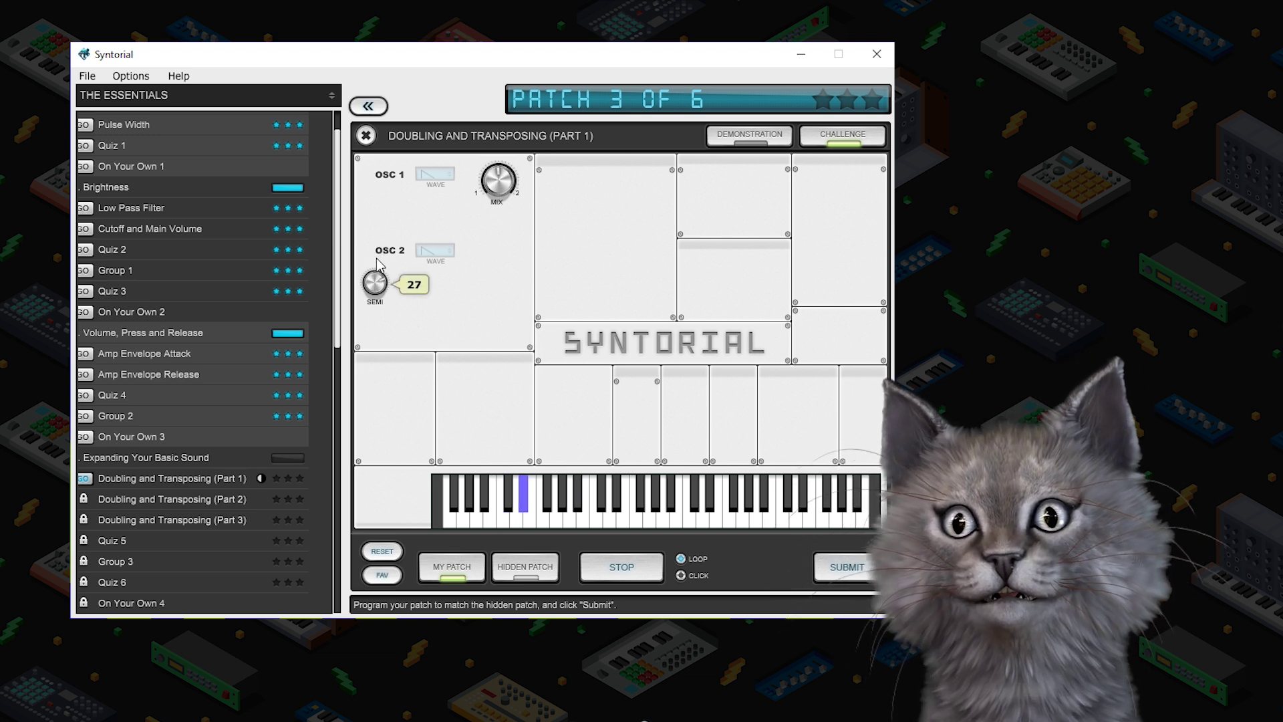
pyautogui.click(523, 573)
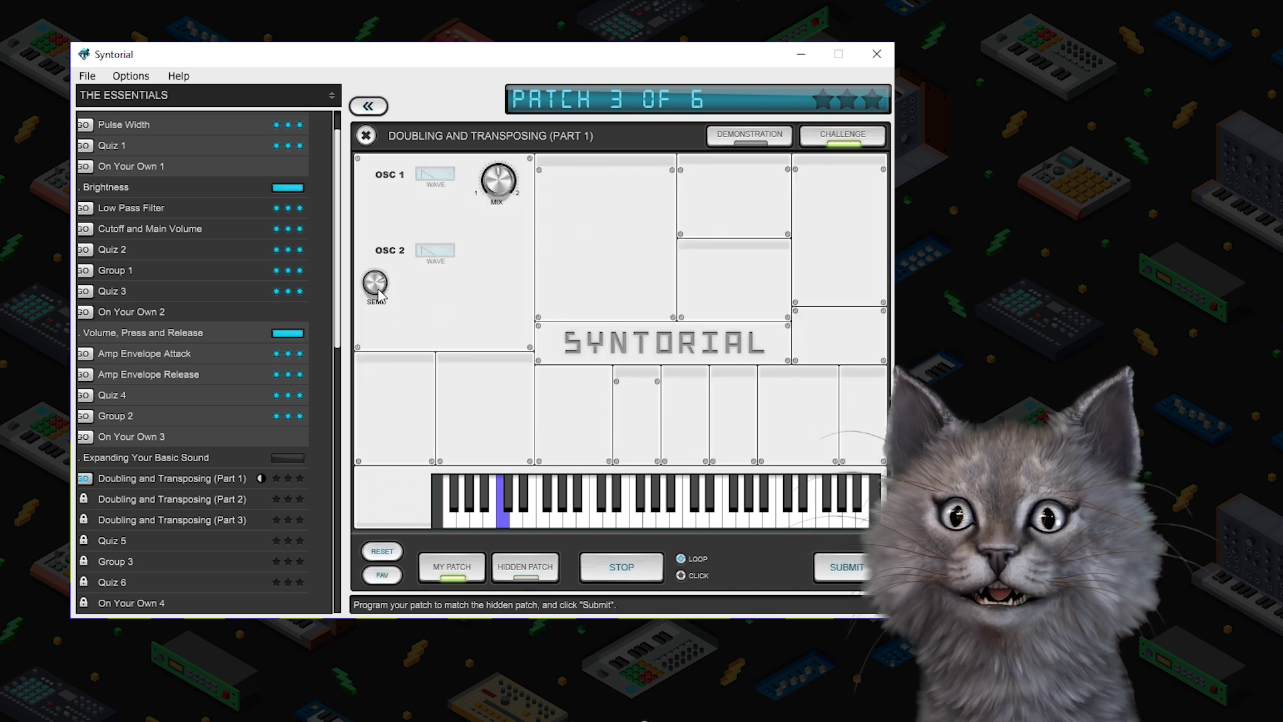
pyautogui.moveTo(381, 288)
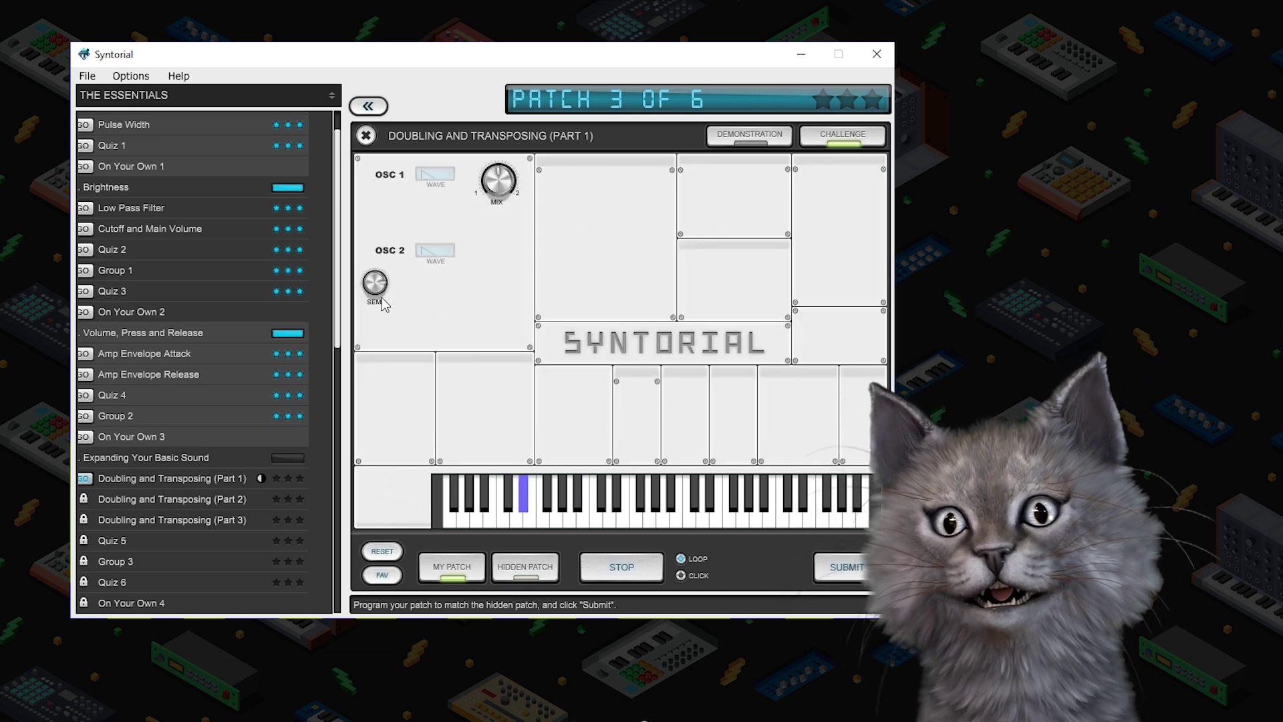
pyautogui.click(526, 574)
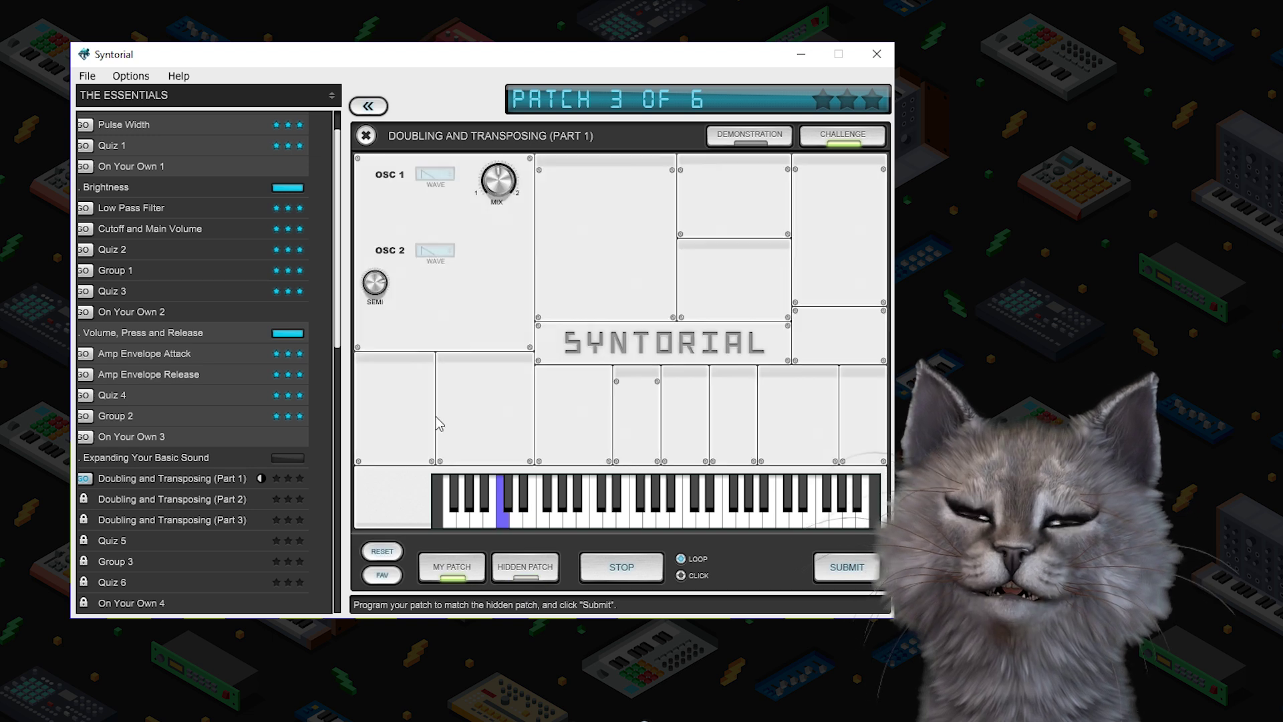
# Step: Raise Osc 2 SEMI to 31, confirm by comparison, submit, then push the transpose higher
pyautogui.moveTo(382, 288); pyautogui.dragTo(385, 284)
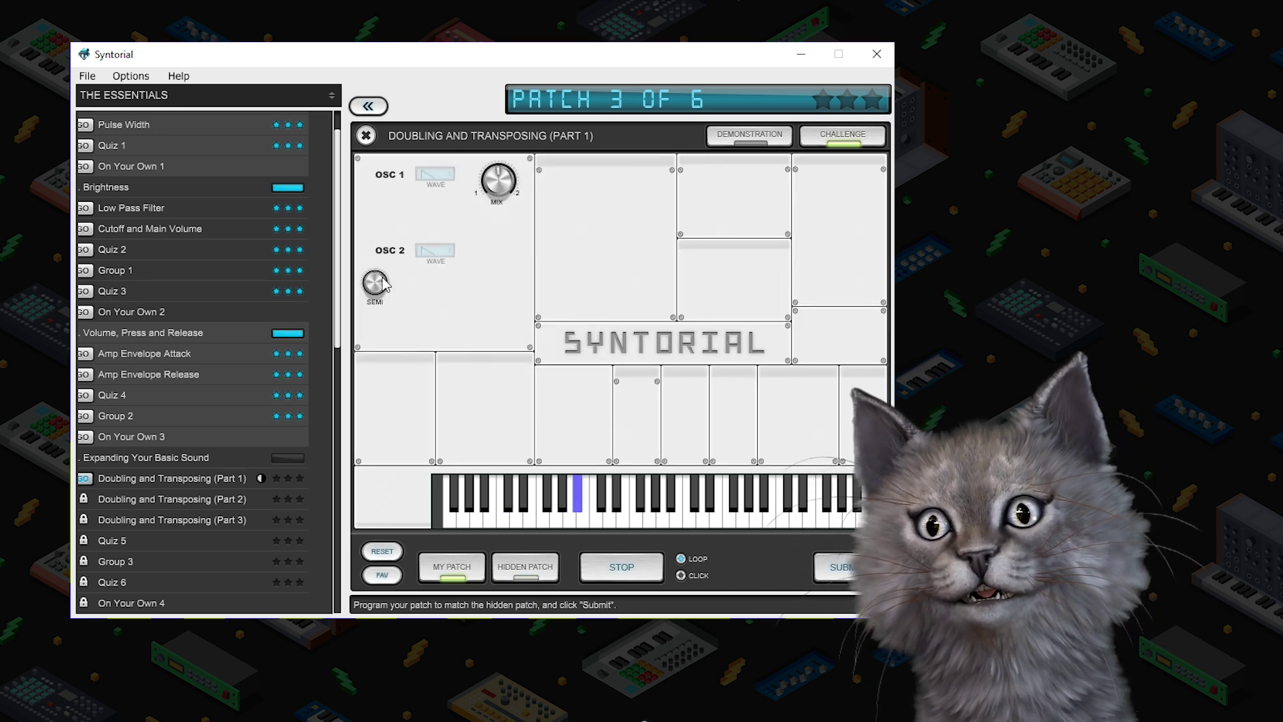
pyautogui.click(526, 574)
pyautogui.click(527, 574)
pyautogui.click(526, 573)
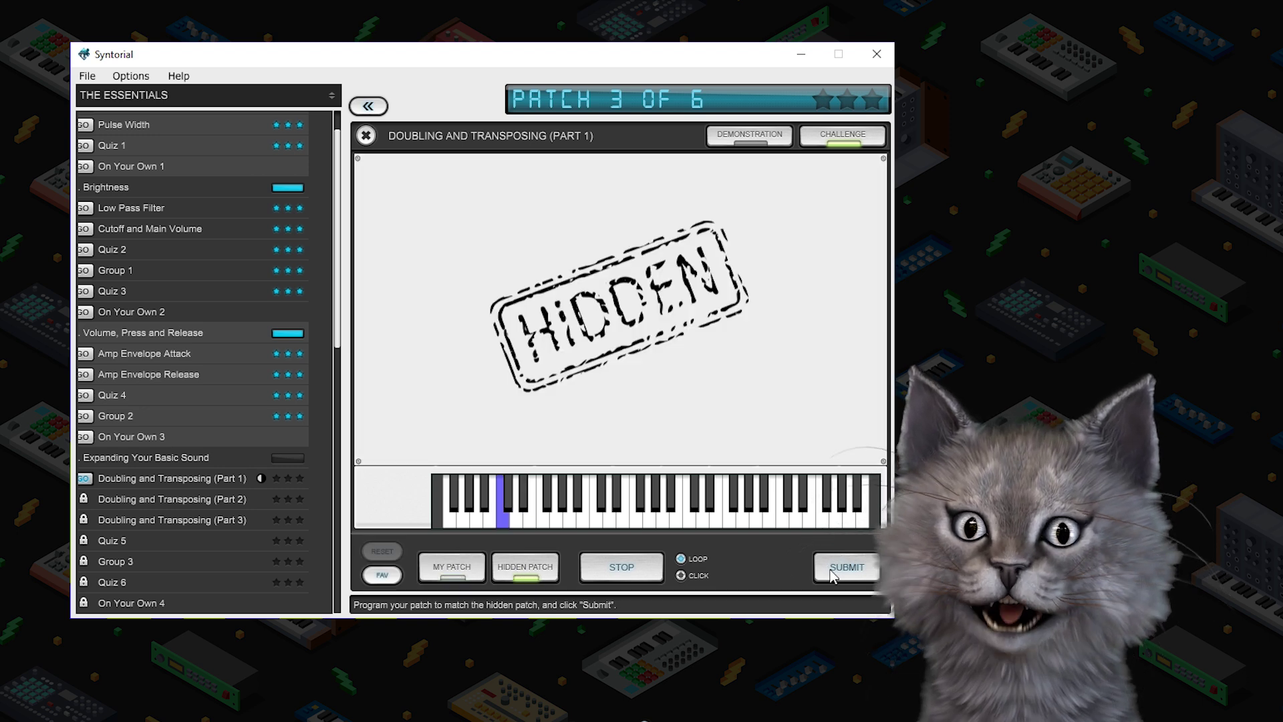
pyautogui.click(833, 571)
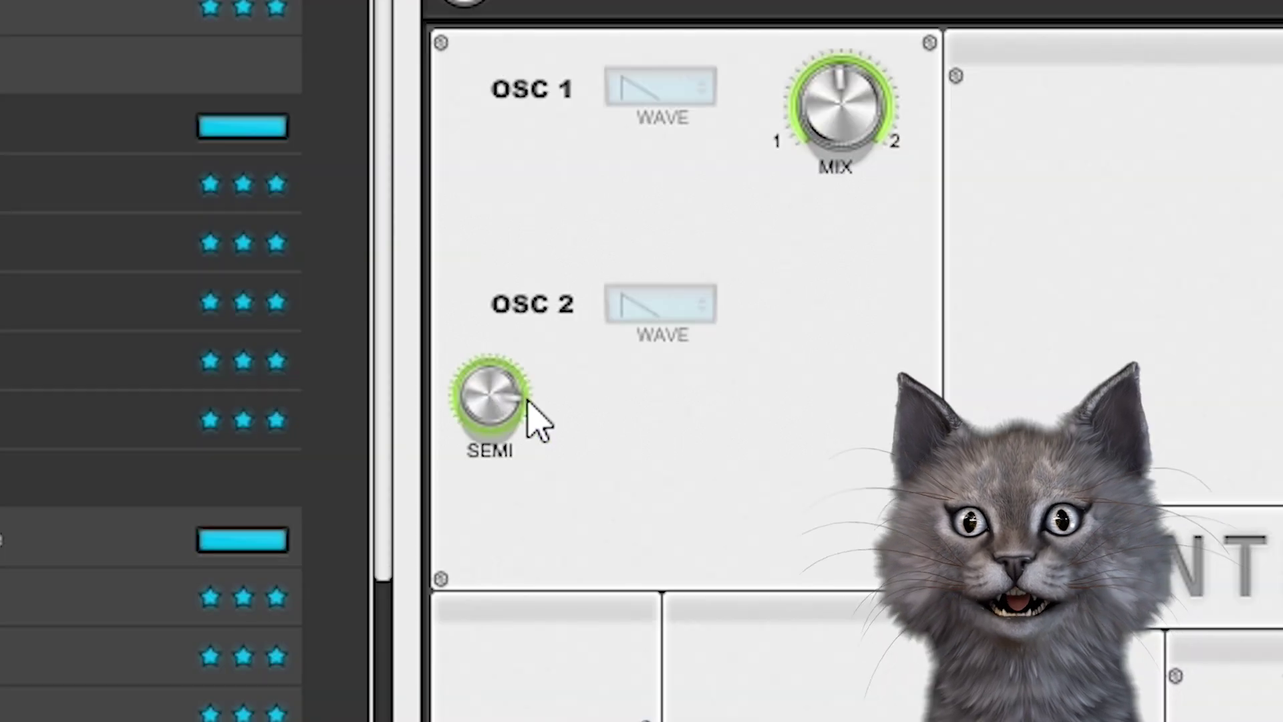
pyautogui.moveTo(528, 401); pyautogui.dragTo(715, 418)
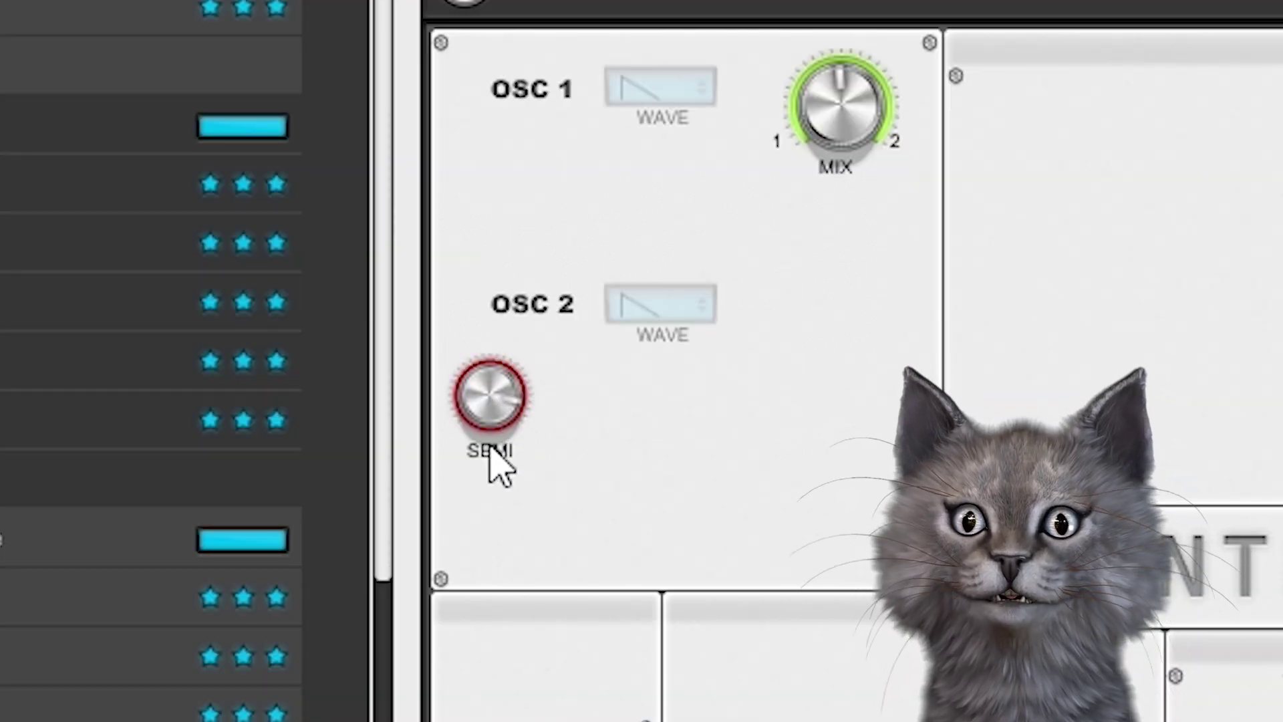
# Step: Return SEMI to 31, then on patch 4 set Osc 2 to 36 semitones with a 70/30 mix
pyautogui.moveTo(500, 395)
pyautogui.scroll(-1, 506, 414)
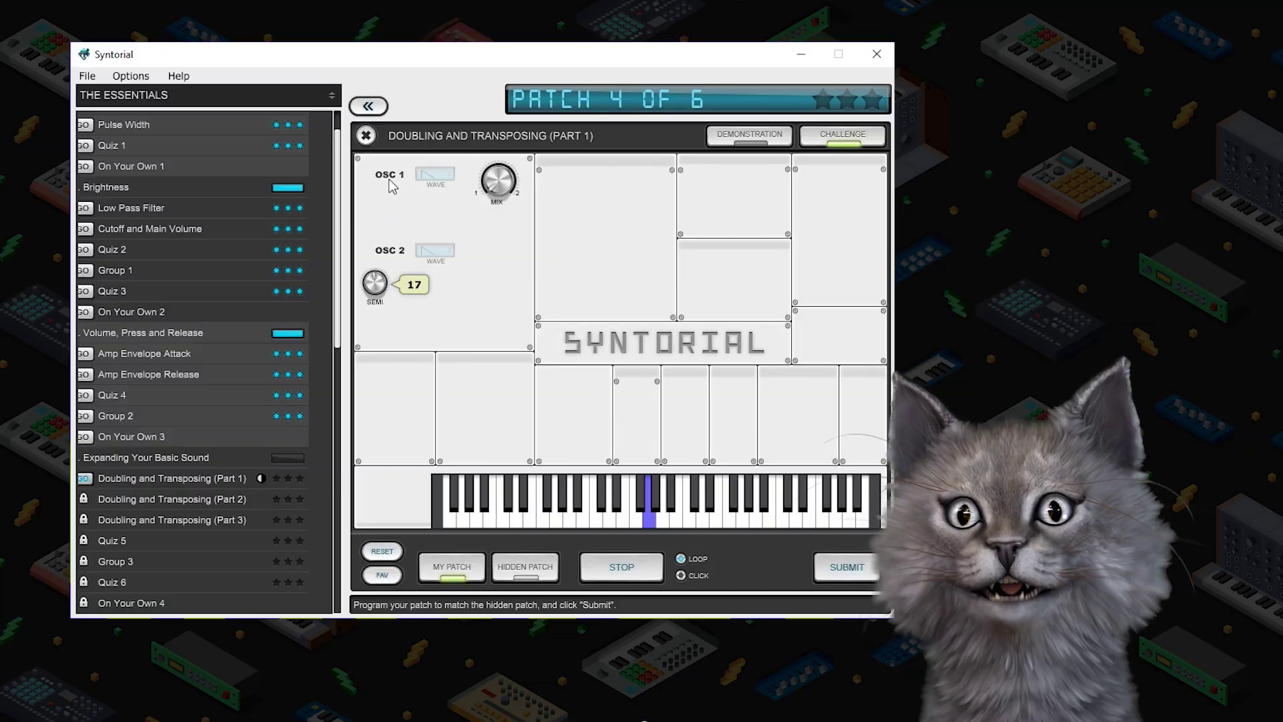
pyautogui.moveTo(393, 187); pyautogui.dragTo(432, 99)
pyautogui.moveTo(498, 170)
pyautogui.mouseDown()
pyautogui.moveTo(495, 100)
pyautogui.moveTo(496, 151)
pyautogui.mouseUp()
# Step: Set Osc 2 SEMI to 19 and MIX to 50/50, submit patch 4, and advance to patch 5
pyautogui.click(521, 574)
pyautogui.click(446, 572)
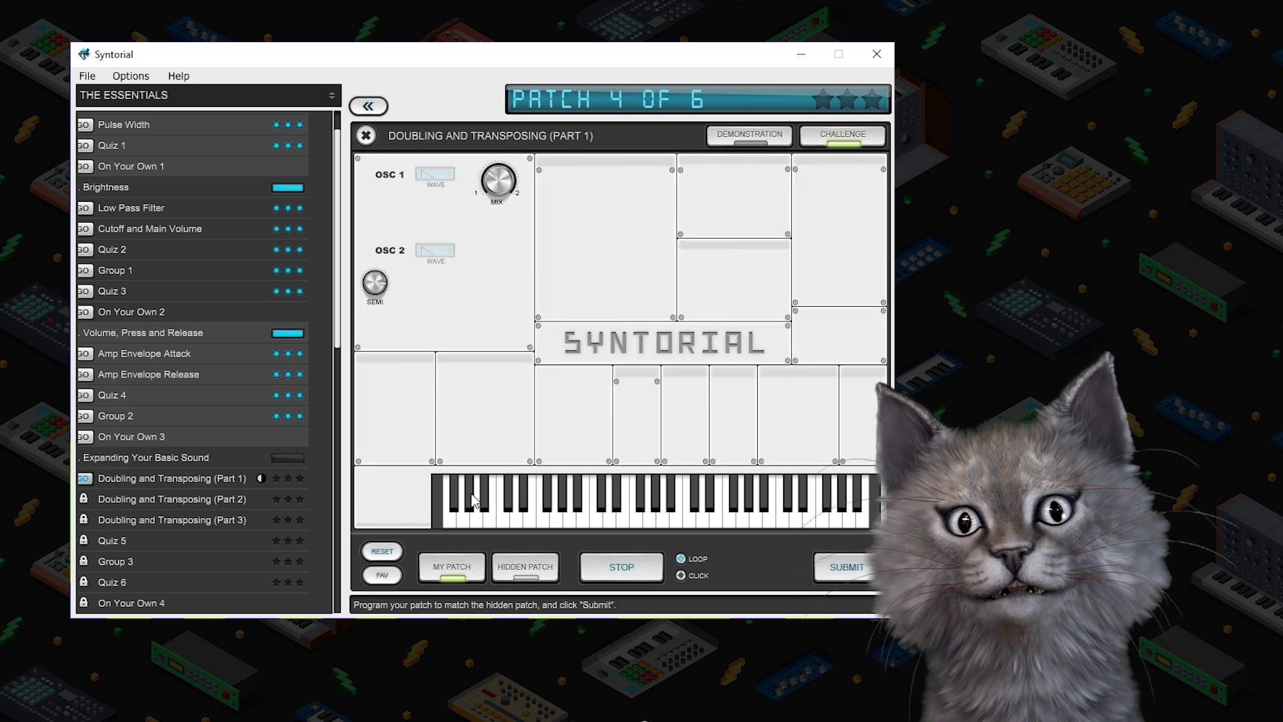
pyautogui.moveTo(383, 334); pyautogui.dragTo(379, 352)
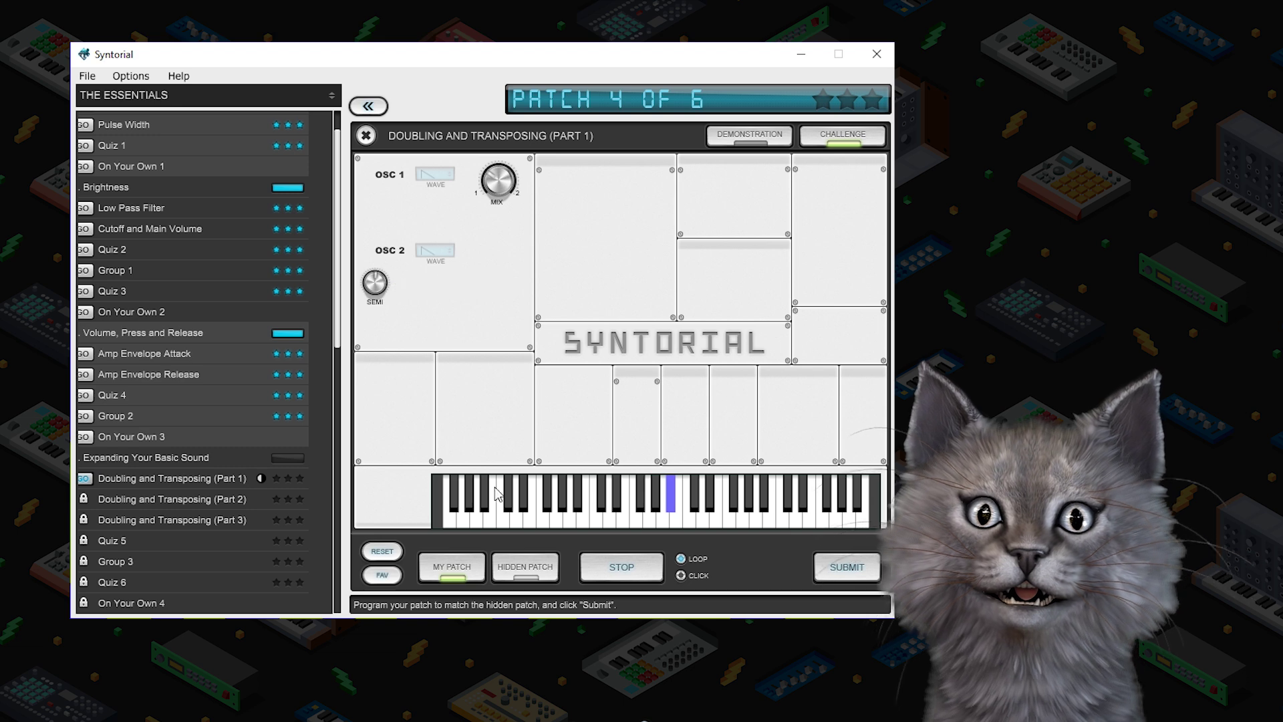
pyautogui.moveTo(495, 205); pyautogui.dragTo(511, 160)
pyautogui.press('Return')
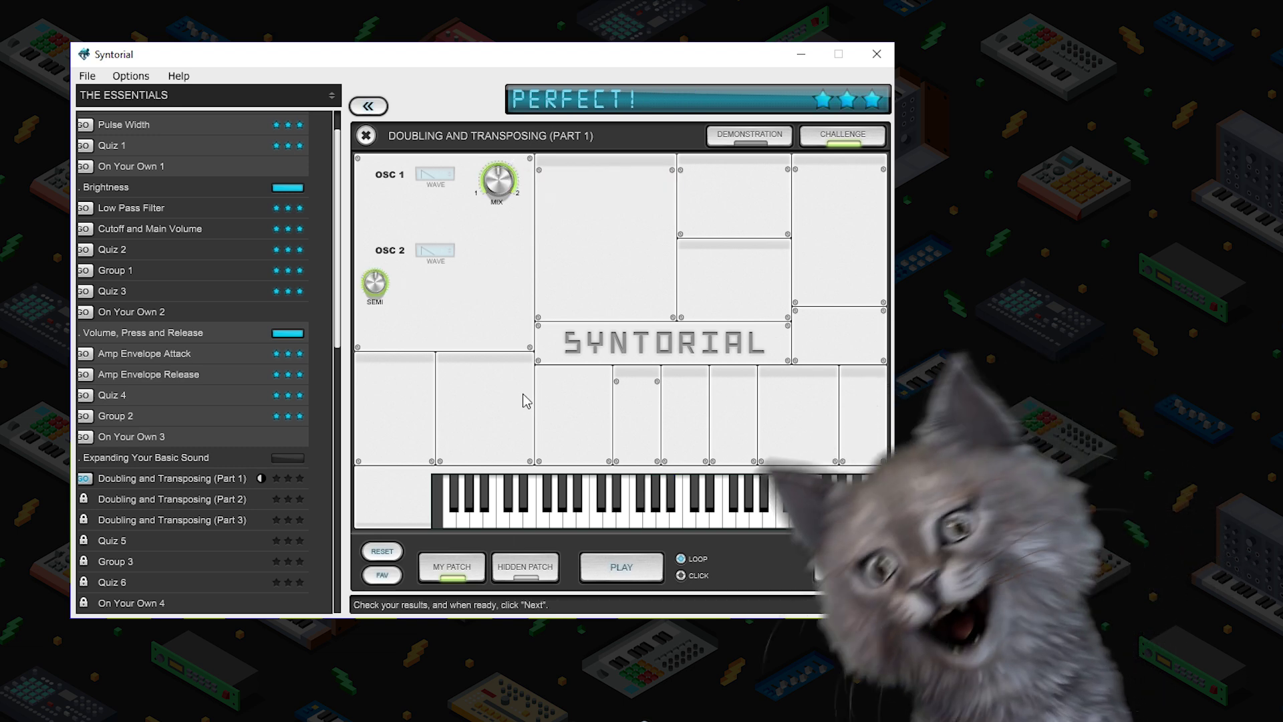
pyautogui.press('Return')
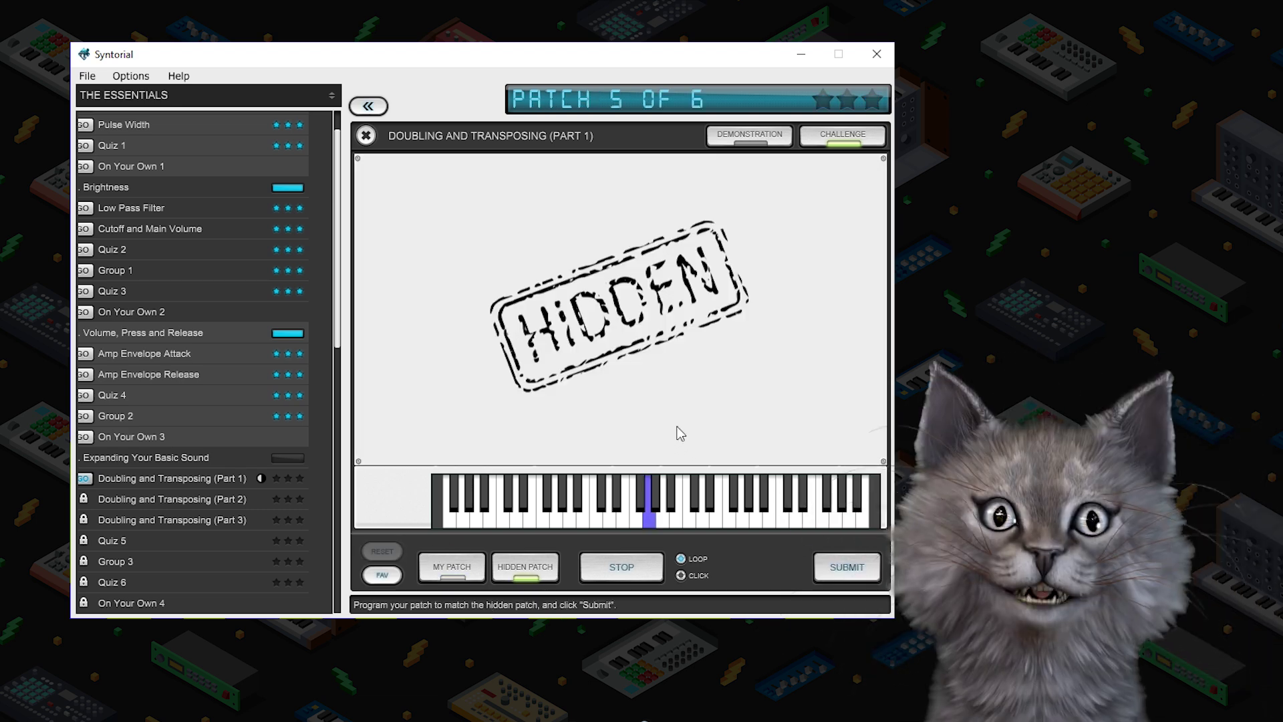
# Step: Compare my patch with hidden patch 5, submit it, and advance to patch 6
pyautogui.click(461, 576)
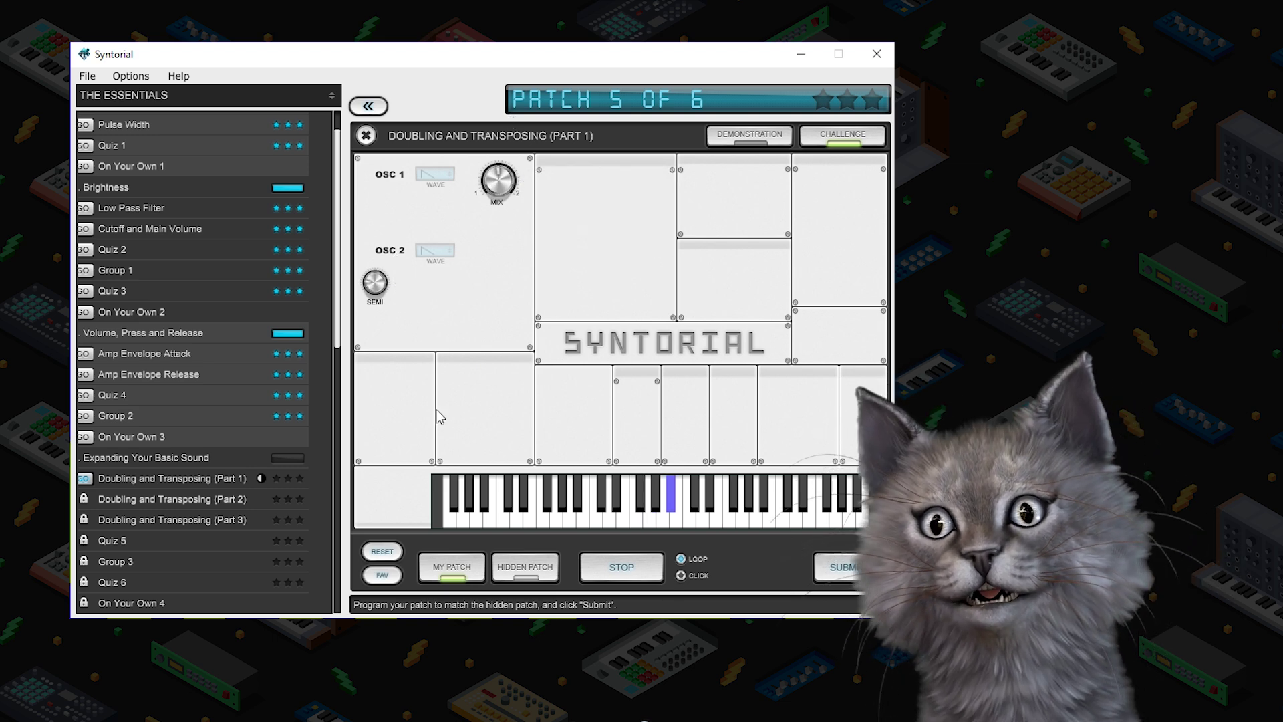
pyautogui.click(525, 567)
pyautogui.click(452, 566)
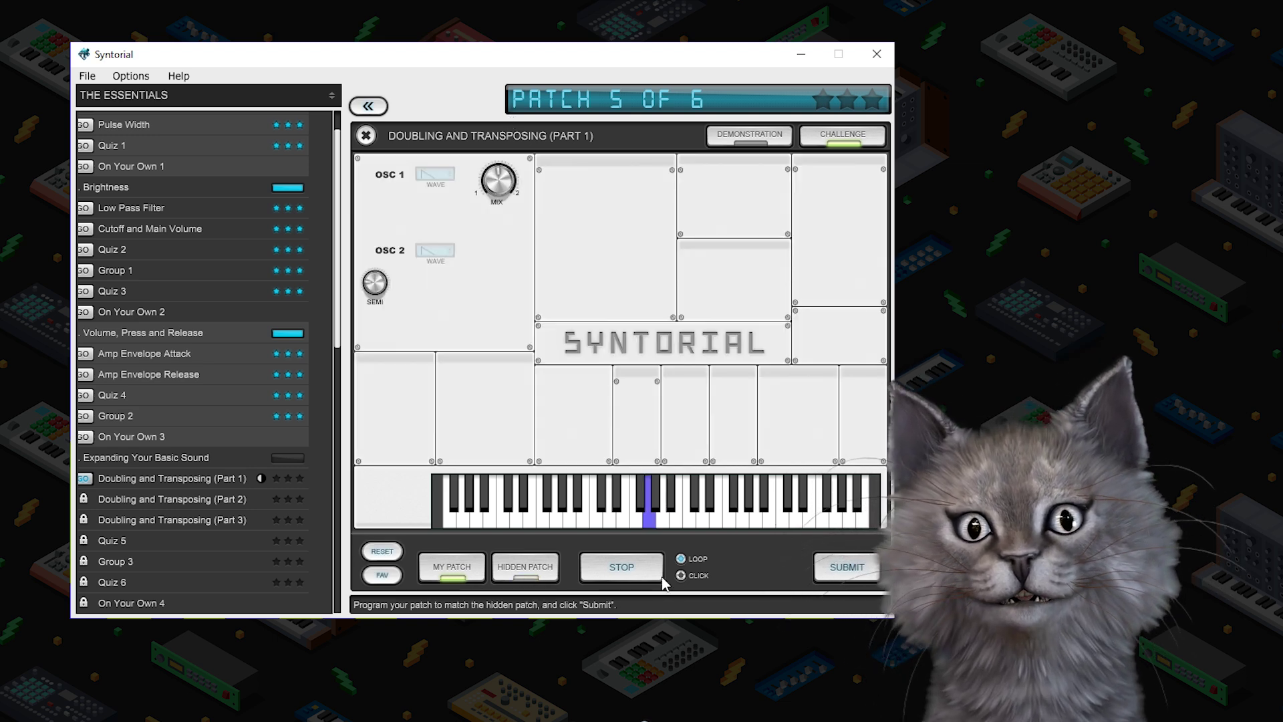
pyautogui.click(848, 568)
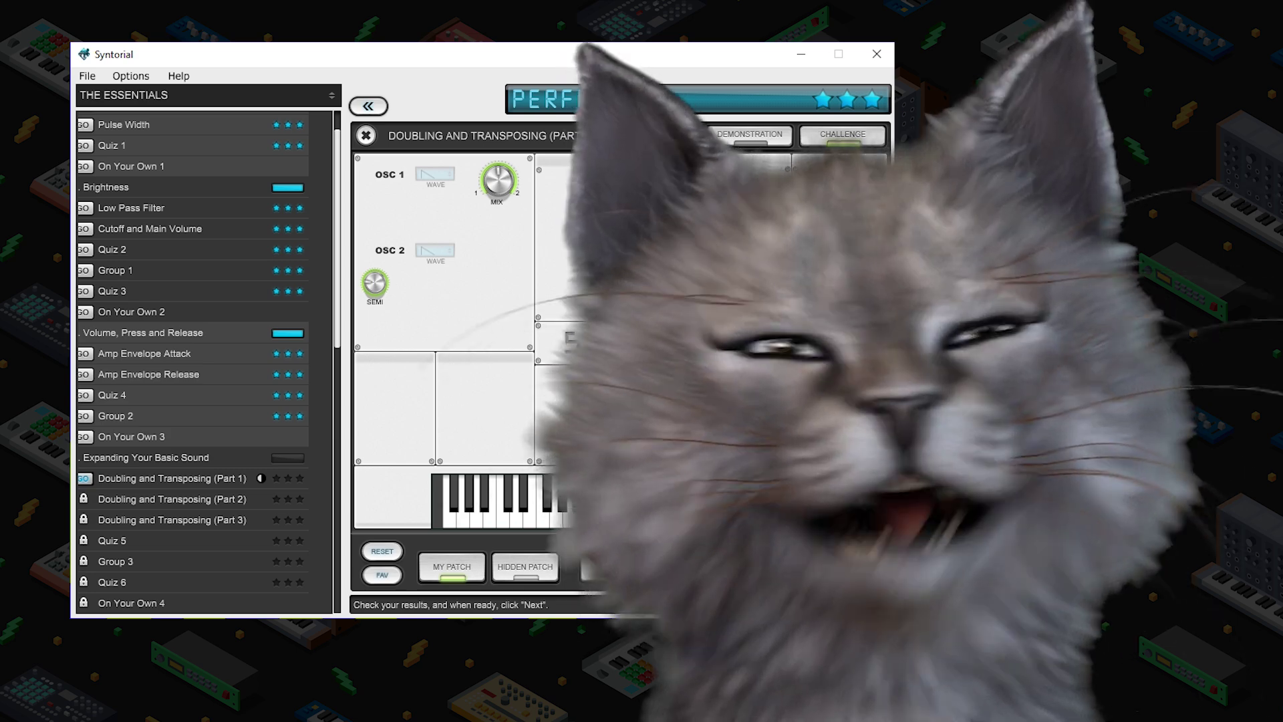
pyautogui.click(853, 576)
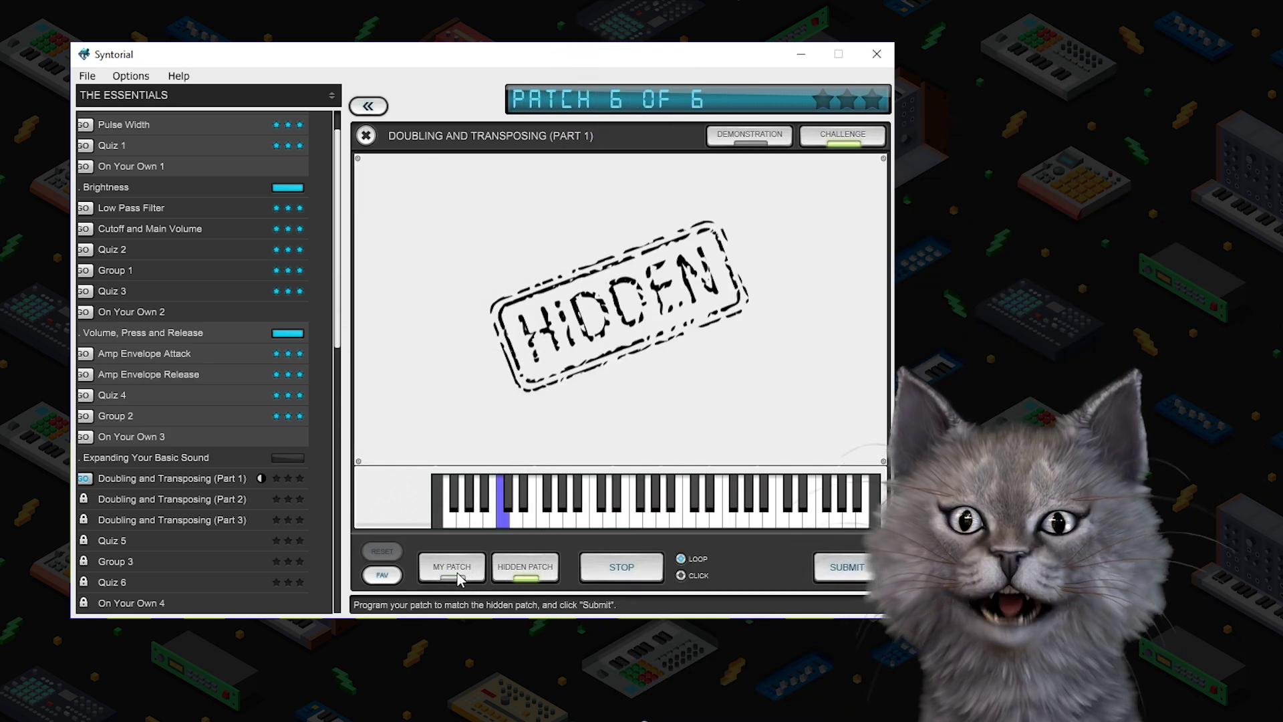
# Step: Raise Osc 2's transpose and compare it with hidden patch 6
pyautogui.click(459, 574)
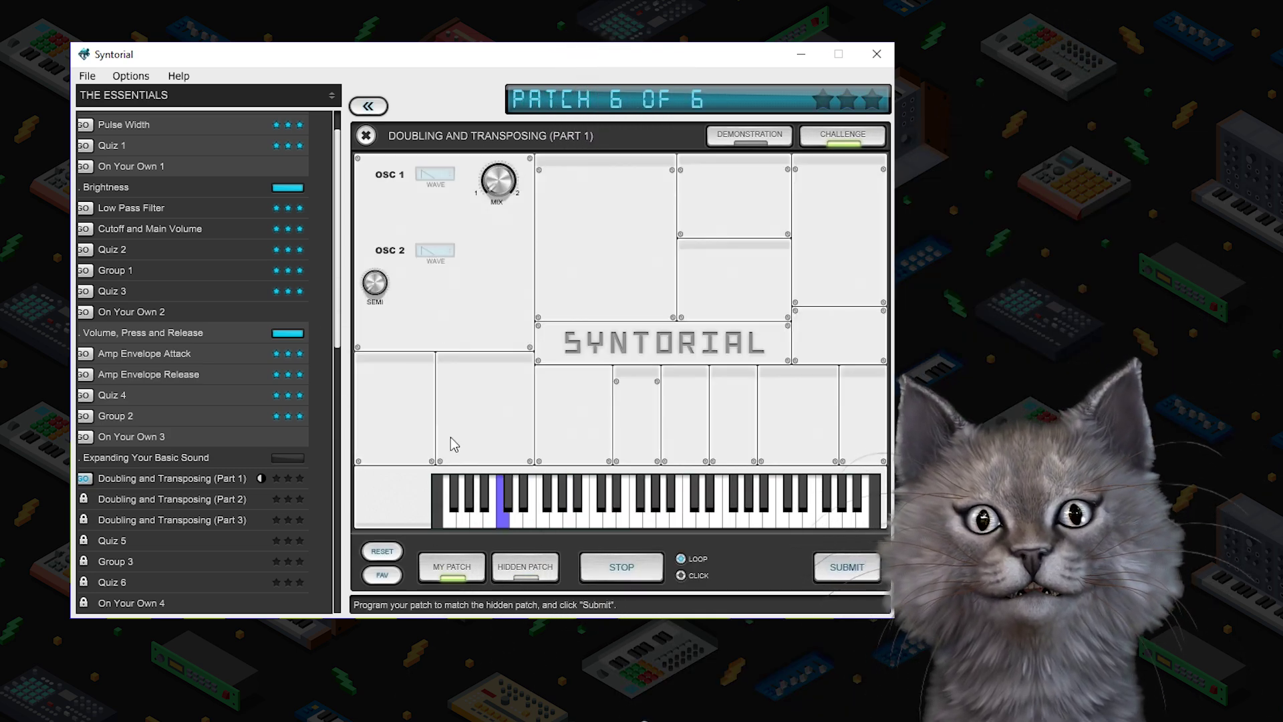
pyautogui.moveTo(384, 294); pyautogui.dragTo(394, 145)
pyautogui.click(539, 578)
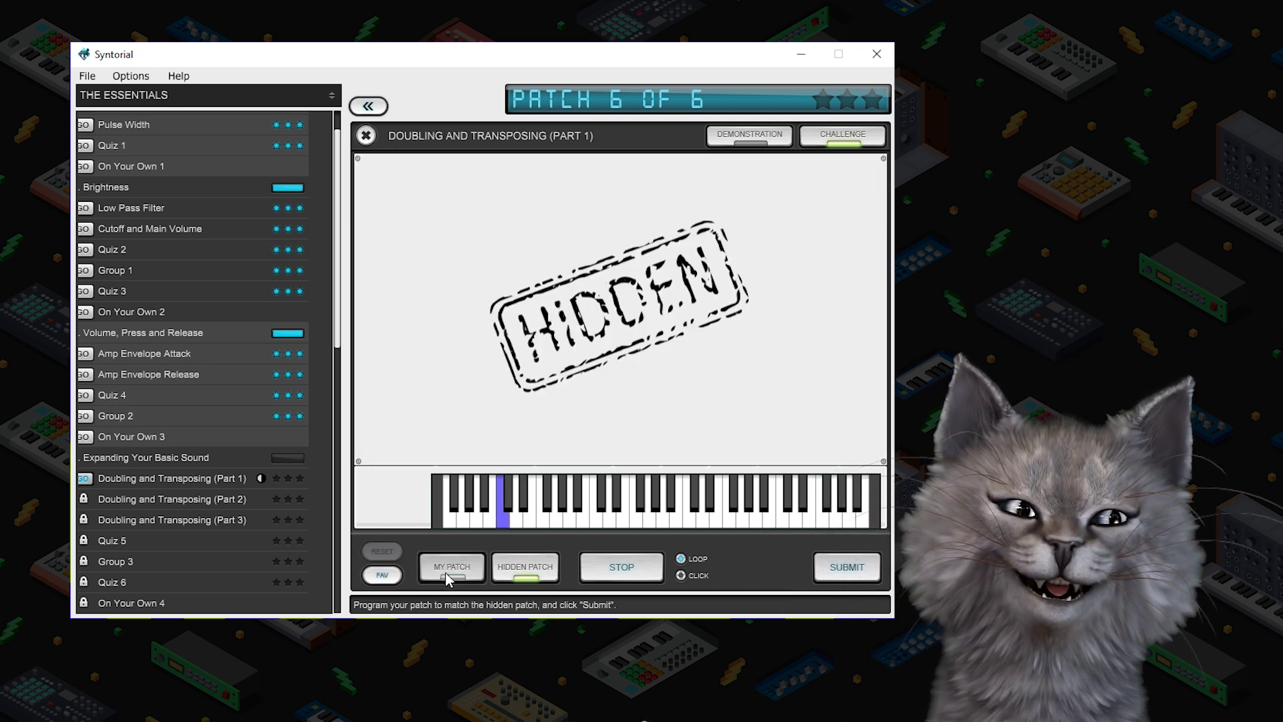
pyautogui.click(446, 570)
# Step: Set Osc 2 SEMI to 36 (3 Oct), confirm by comparing, submit, and finish the challenge
pyautogui.moveTo(393, 278); pyautogui.dragTo(388, 199)
pyautogui.click(540, 572)
pyautogui.click(443, 576)
pyautogui.click(525, 569)
pyautogui.click(453, 576)
pyautogui.click(510, 575)
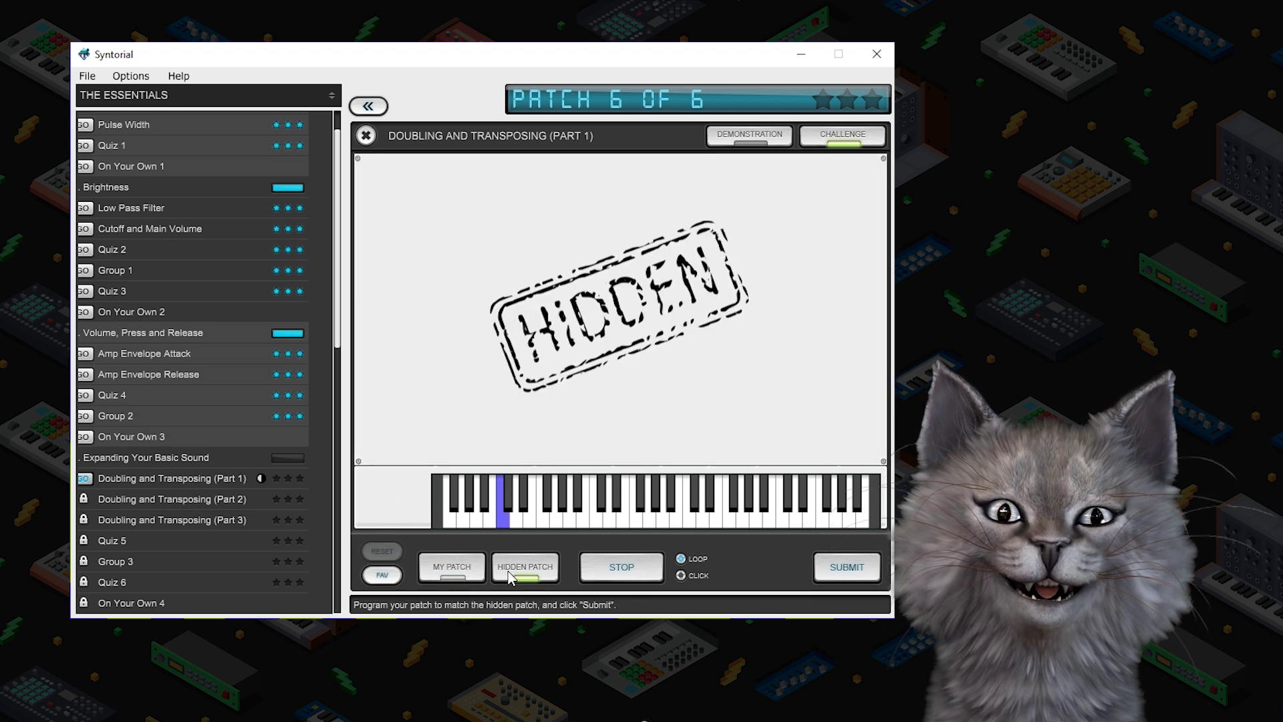
pyautogui.click(843, 570)
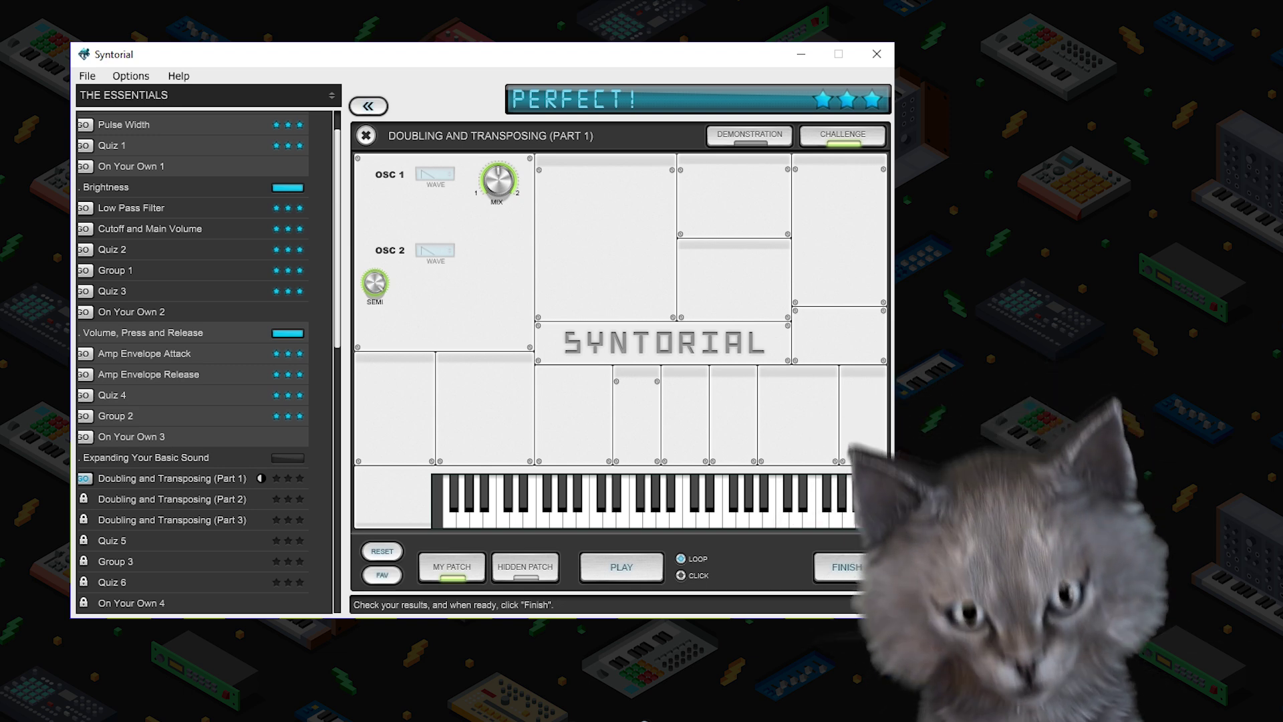
pyautogui.click(847, 567)
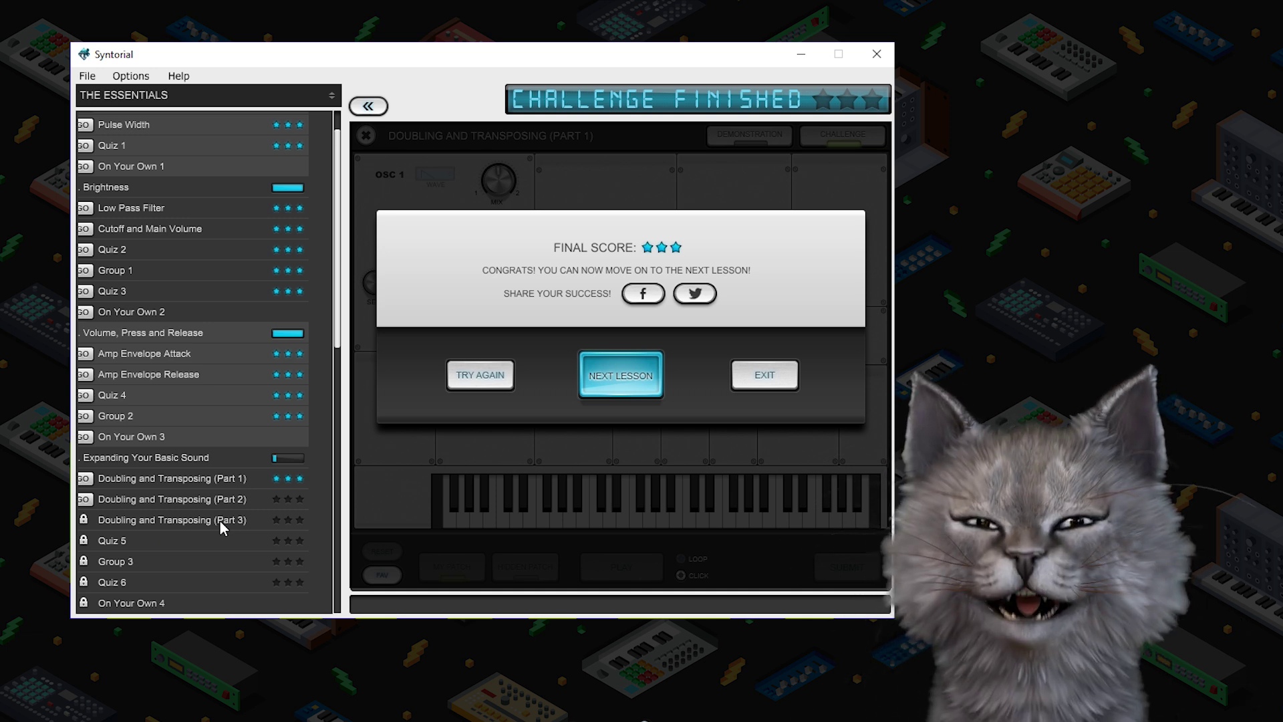
# Step: Open the Part 2 lesson and load its challenge, leaving Osc 1's waveform unchanged
pyautogui.click(615, 388)
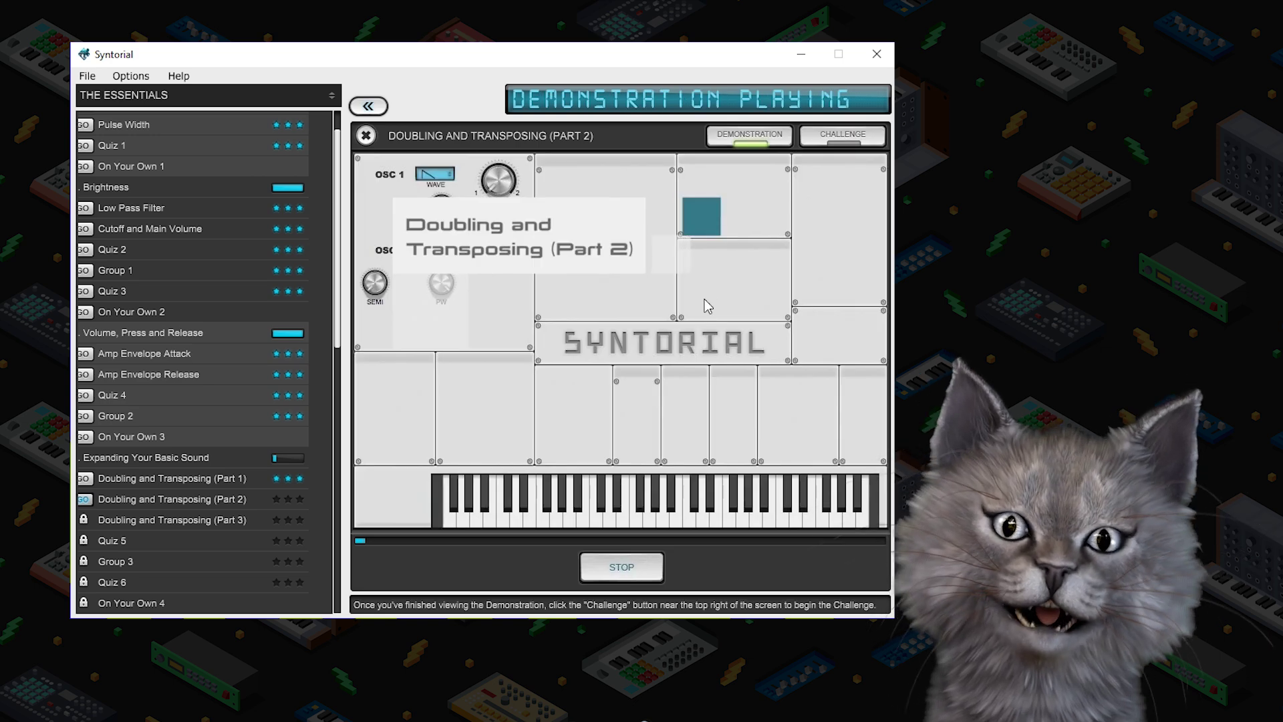
pyautogui.click(843, 135)
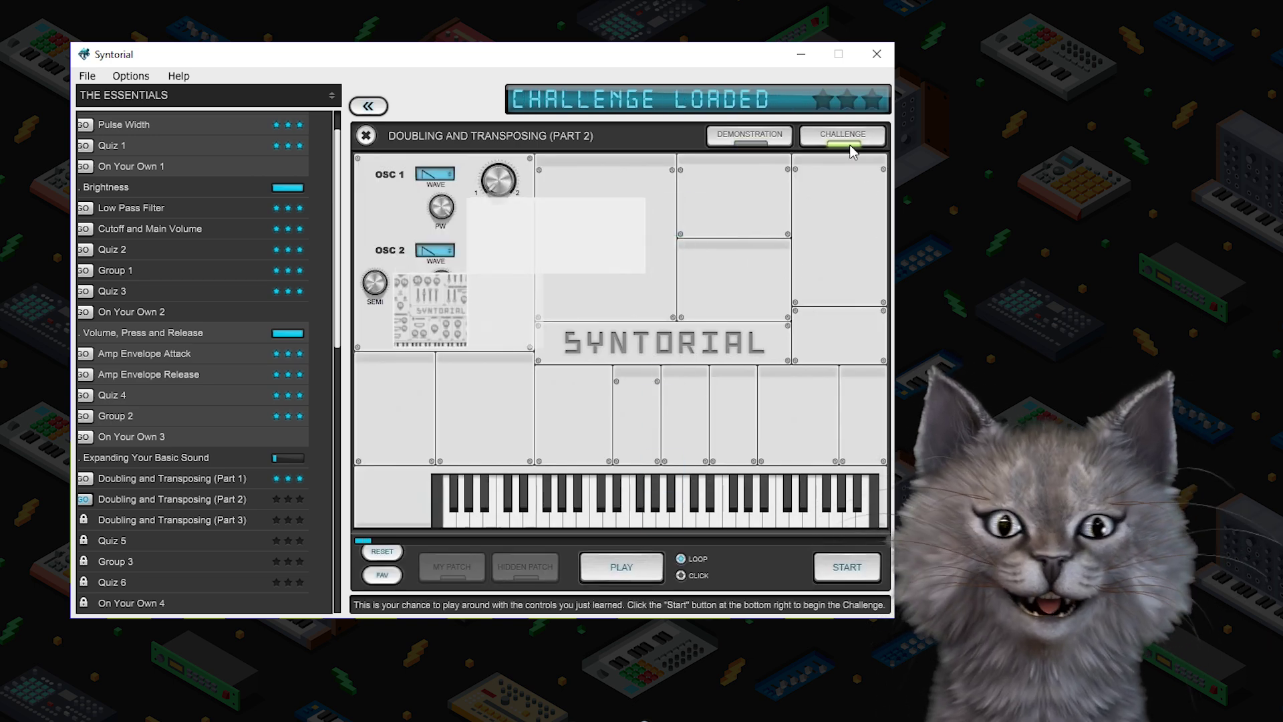
pyautogui.click(435, 178)
pyautogui.click(372, 220)
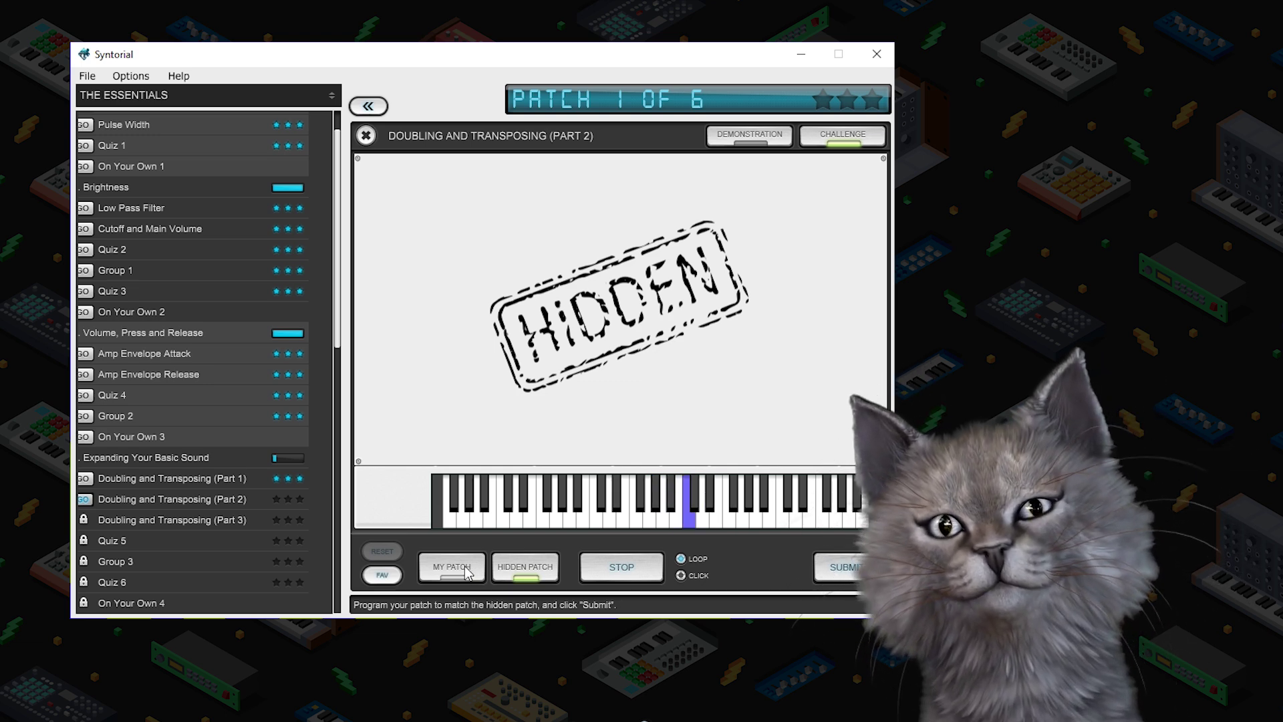
# Step: Tune oscillator 2's SEMI transpose by ear against the hidden patch and submit patch 1
pyautogui.click(468, 569)
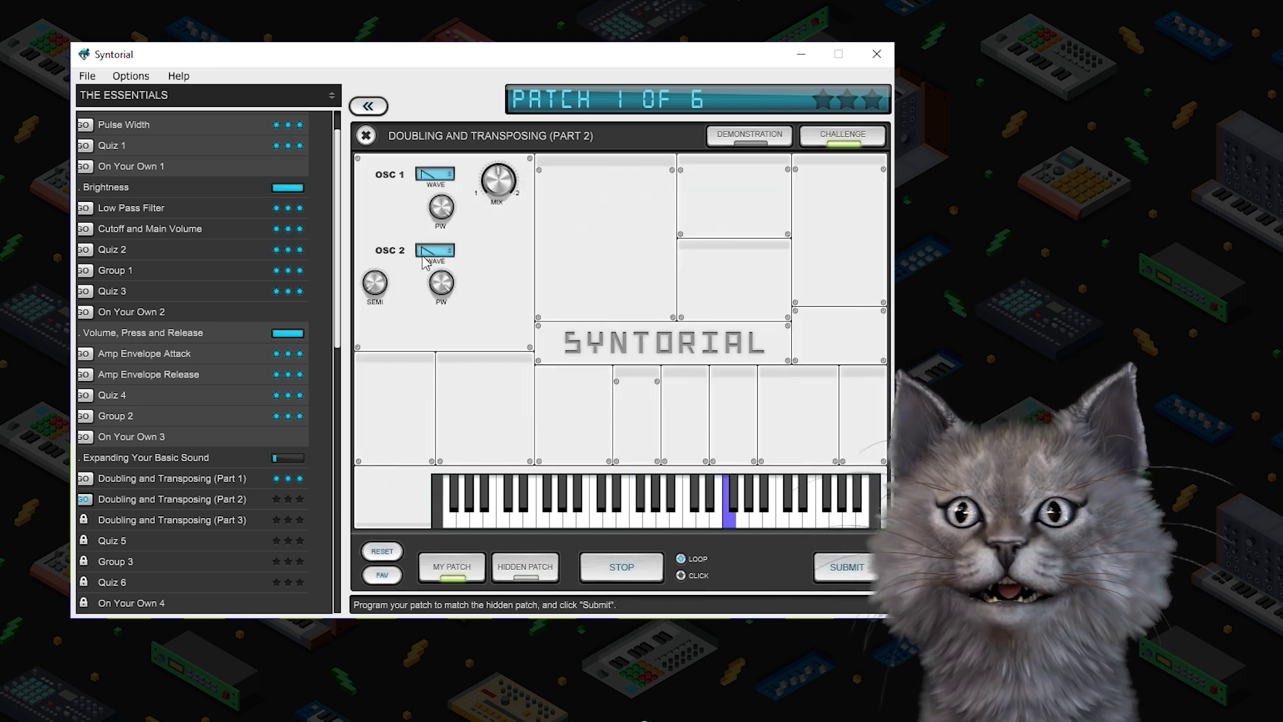
pyautogui.moveTo(375, 284); pyautogui.dragTo(394, 262)
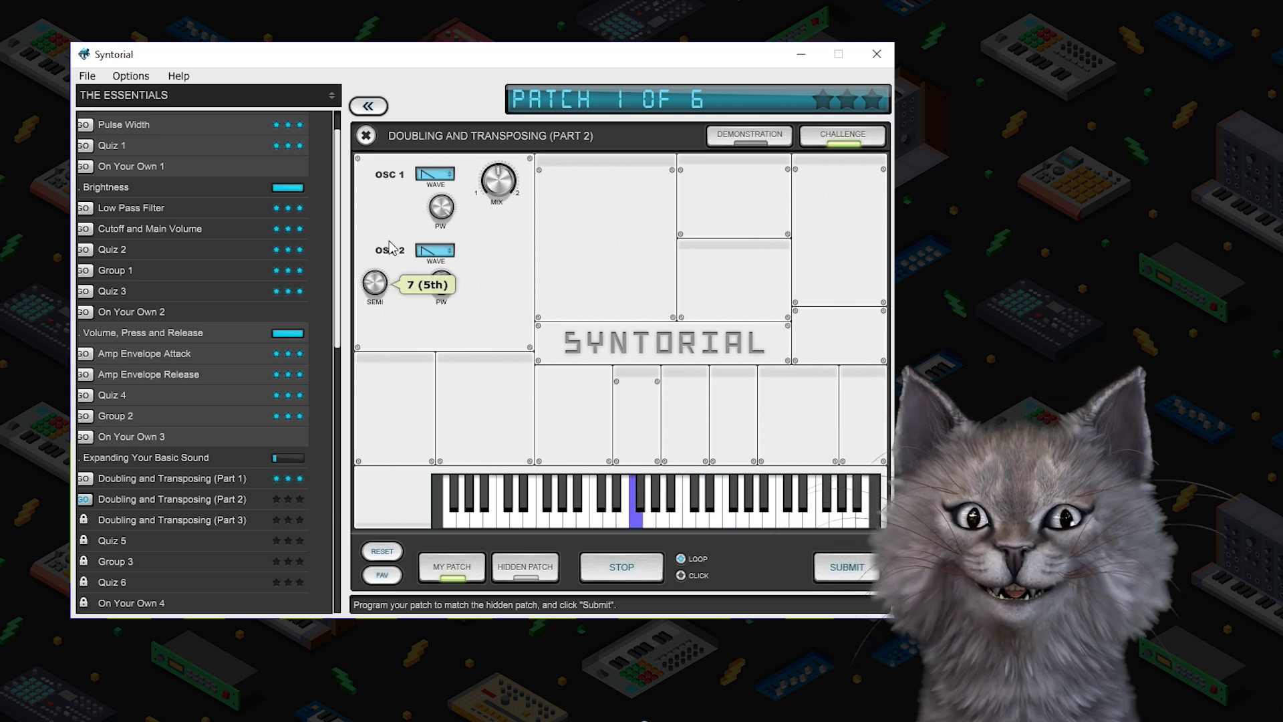
pyautogui.click(525, 567)
pyautogui.click(454, 574)
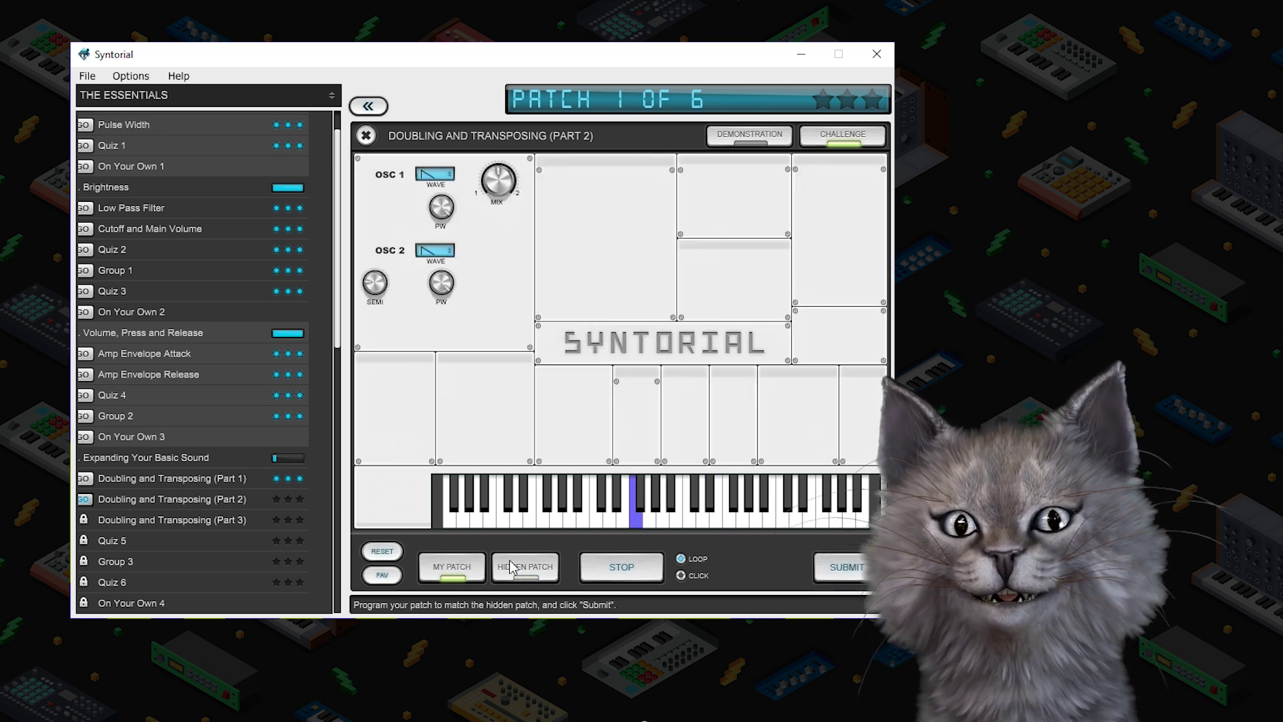
pyautogui.moveTo(375, 283); pyautogui.dragTo(381, 243)
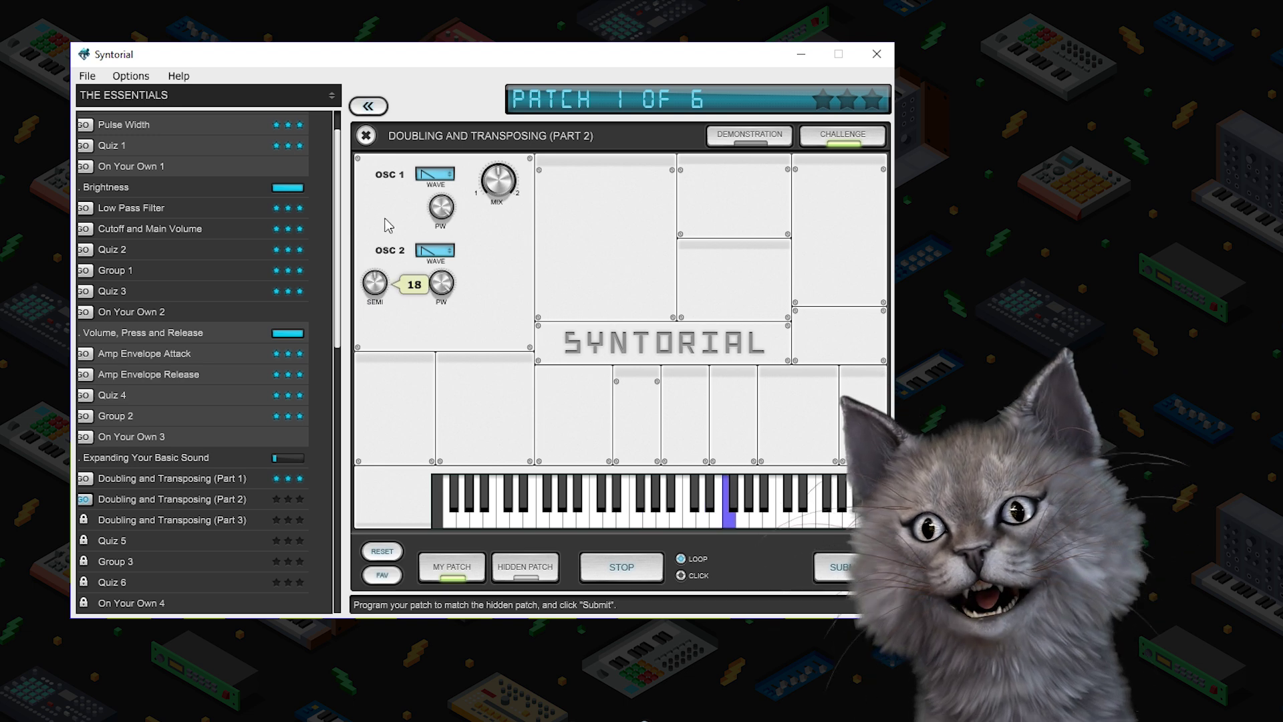
pyautogui.click(851, 570)
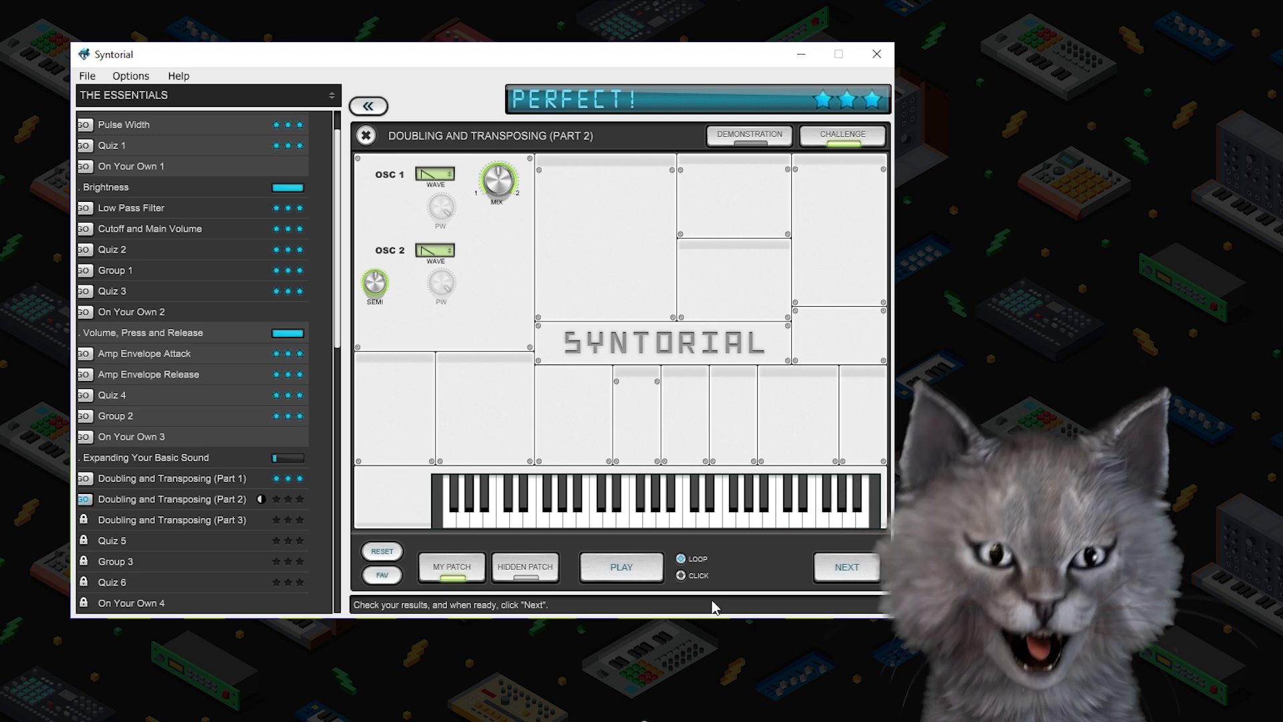
# Step: Advance to patch 2 and set both oscillators' waveforms to Pulse
pyautogui.press('Return')
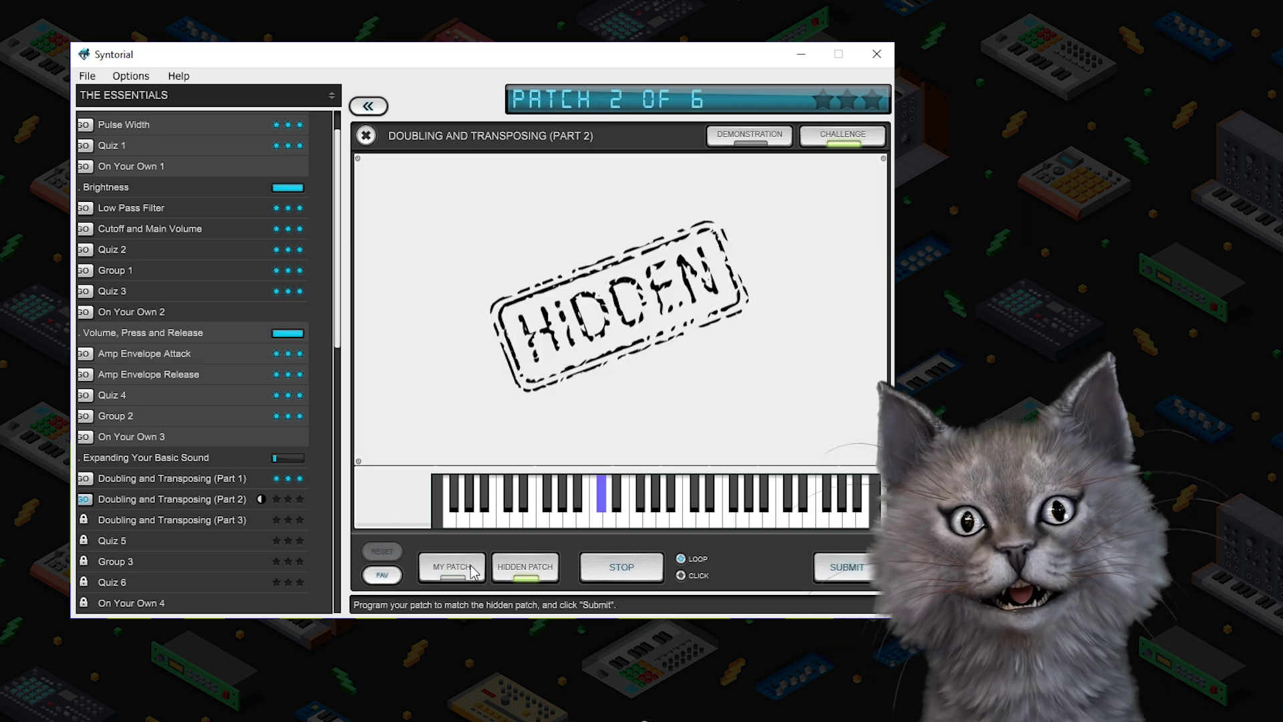
pyautogui.click(448, 175)
pyautogui.click(441, 200)
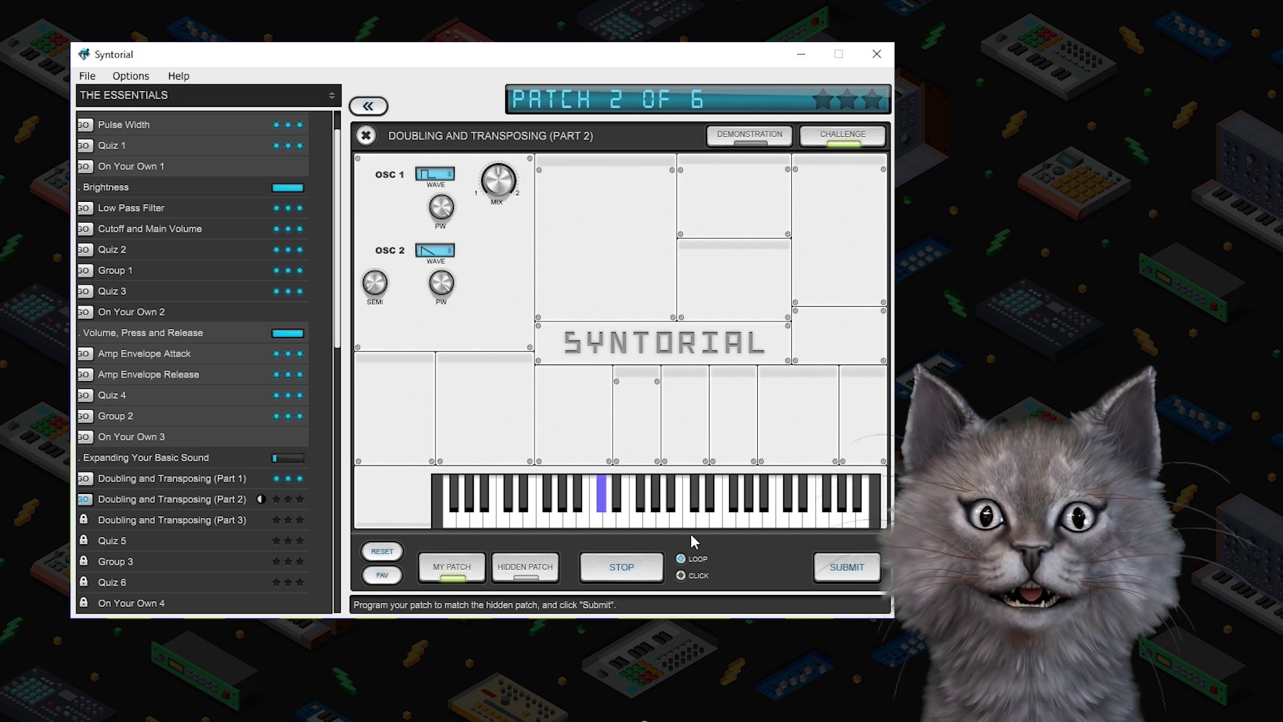
pyautogui.click(521, 567)
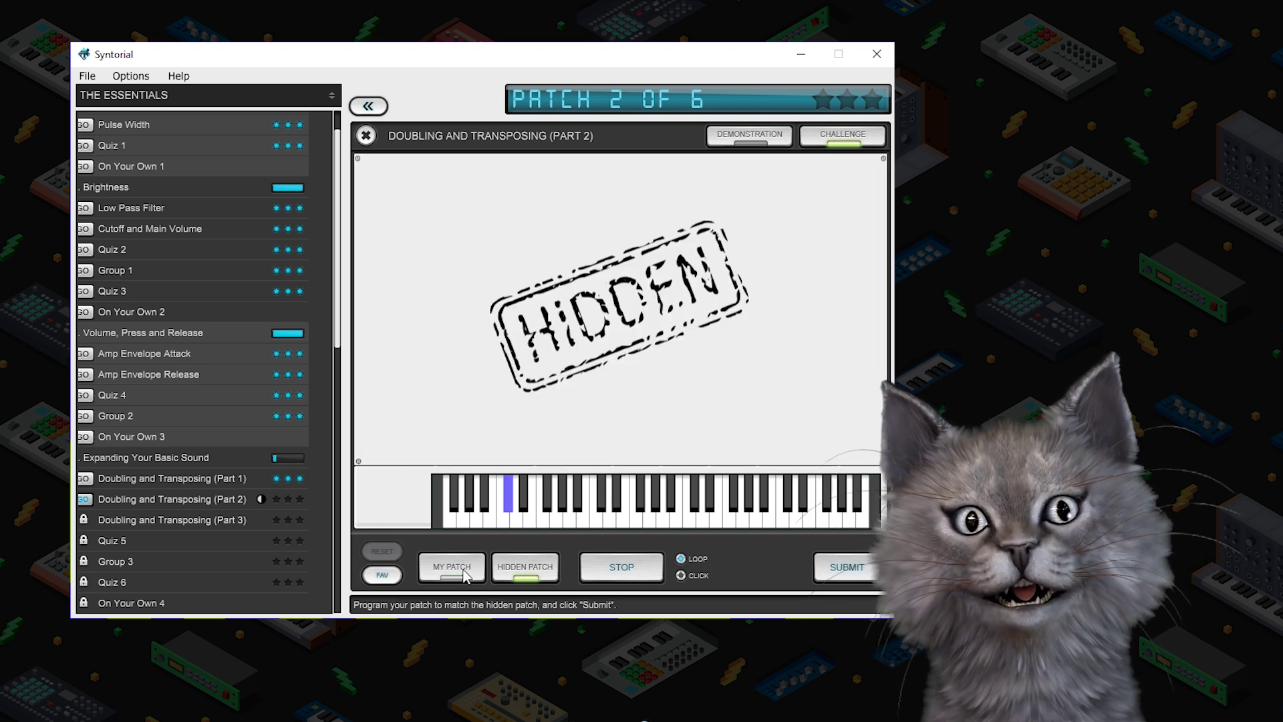
pyautogui.click(452, 567)
pyautogui.click(435, 250)
pyautogui.click(439, 278)
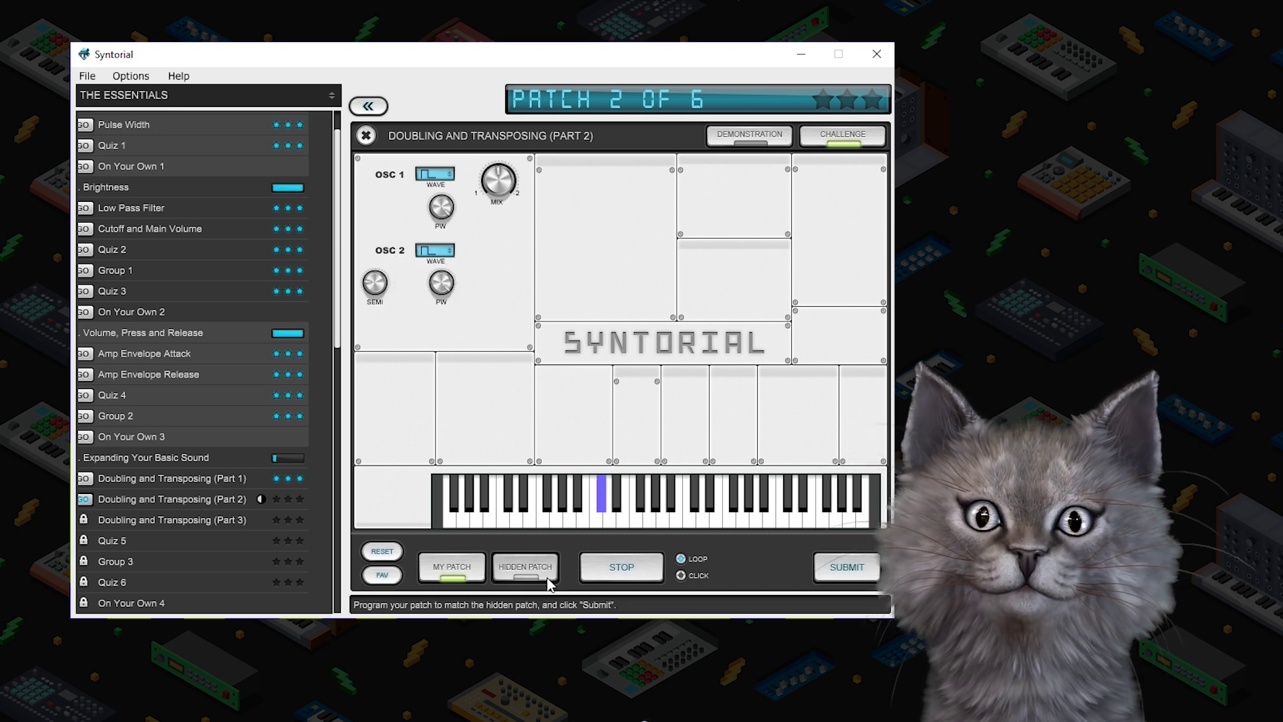
# Step: Compare against the hidden patch, submit patch 2, and advance to patch 3
pyautogui.click(524, 567)
pyautogui.click(452, 567)
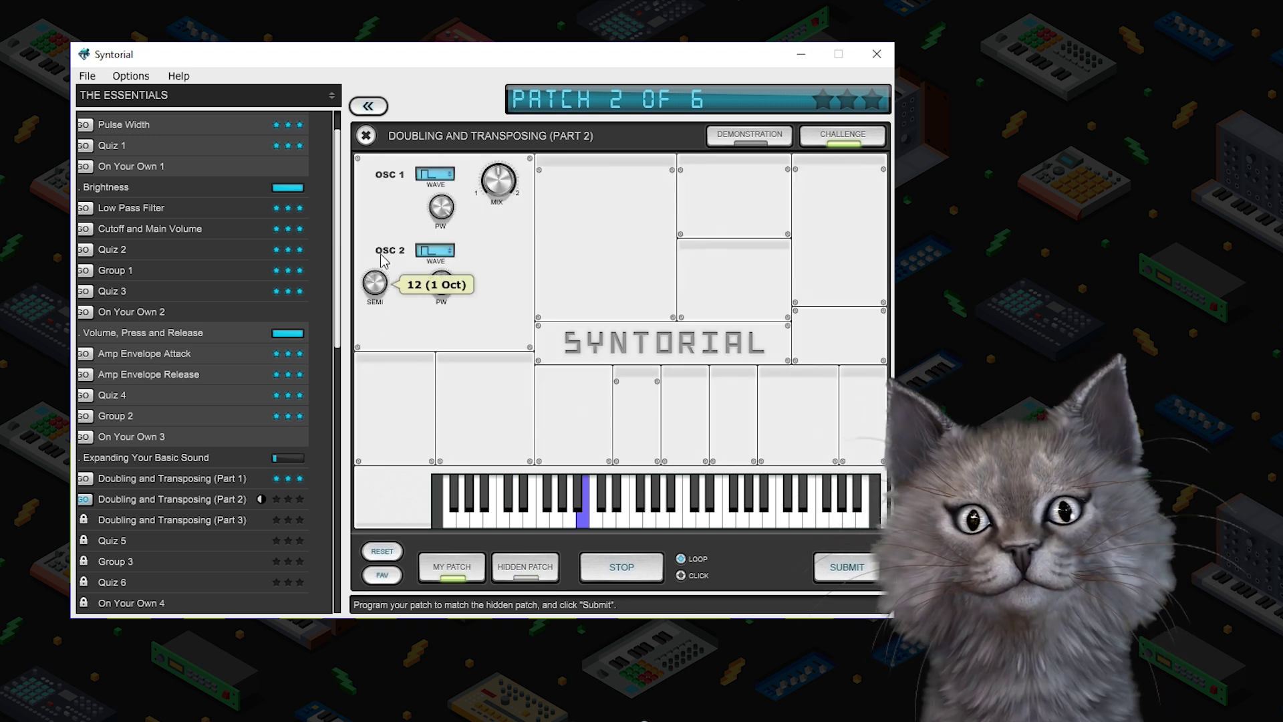
pyautogui.click(524, 570)
pyautogui.click(453, 574)
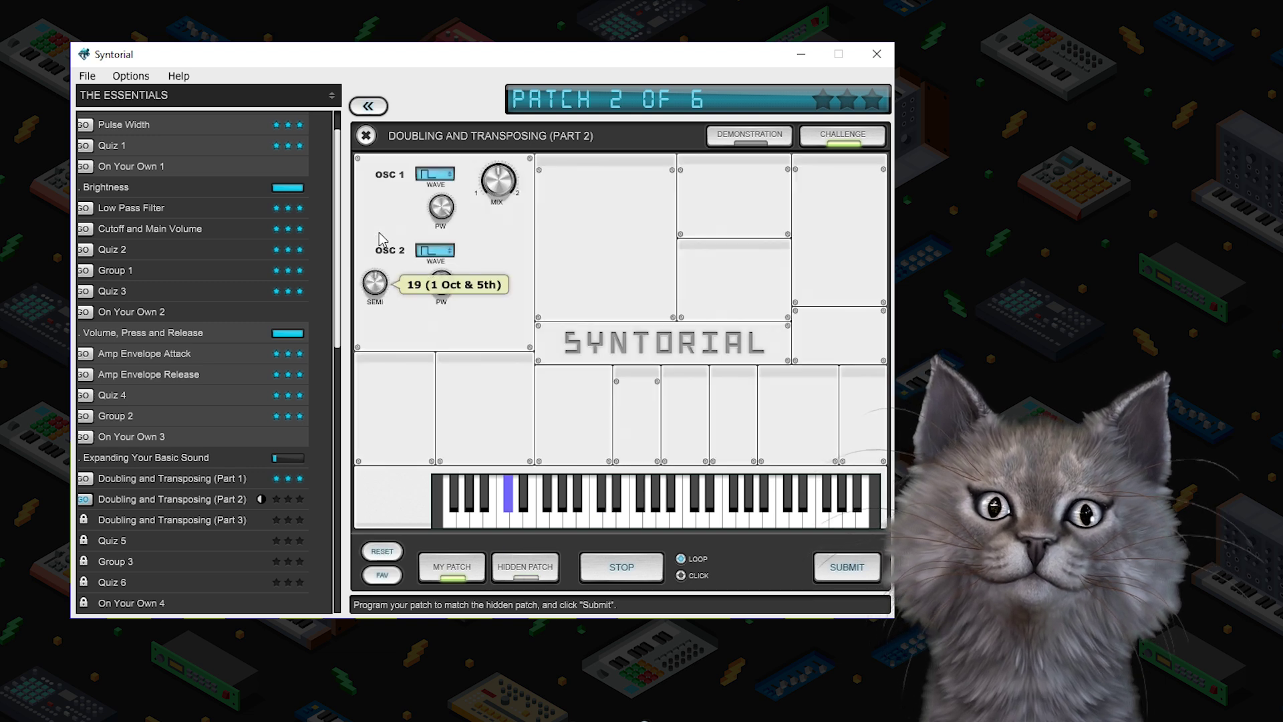
pyautogui.click(525, 567)
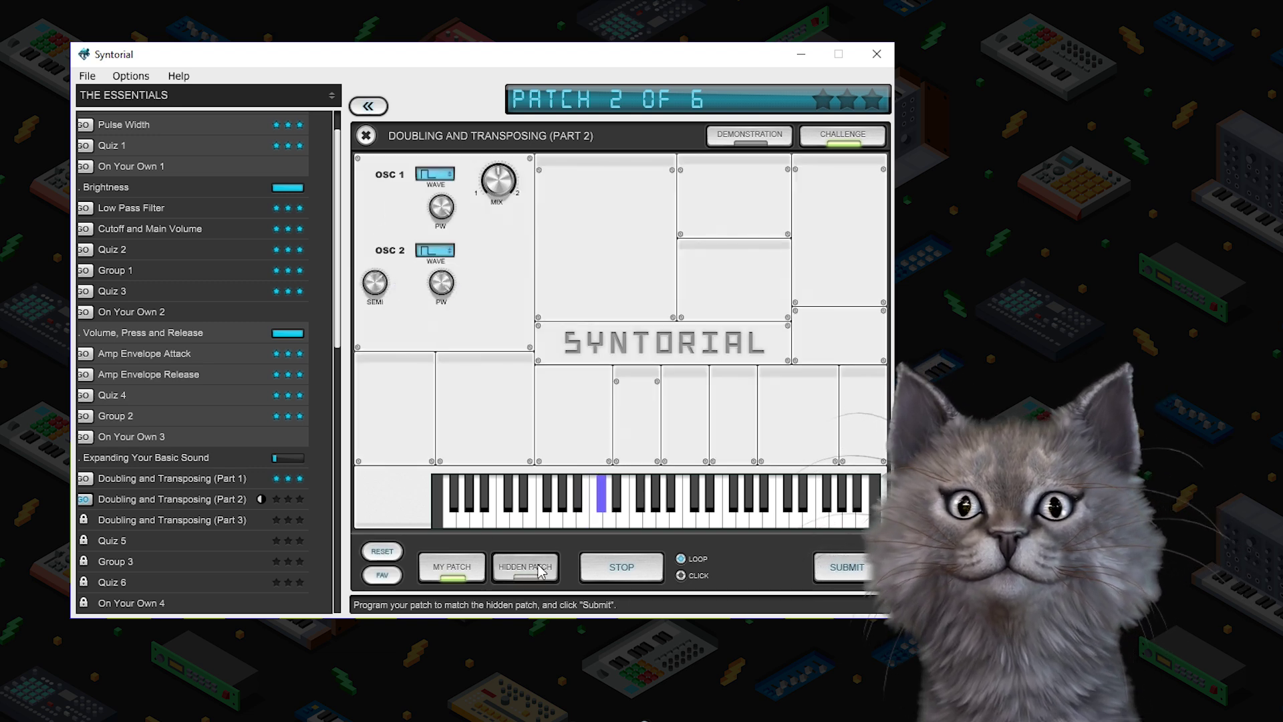
pyautogui.click(455, 576)
pyautogui.click(825, 572)
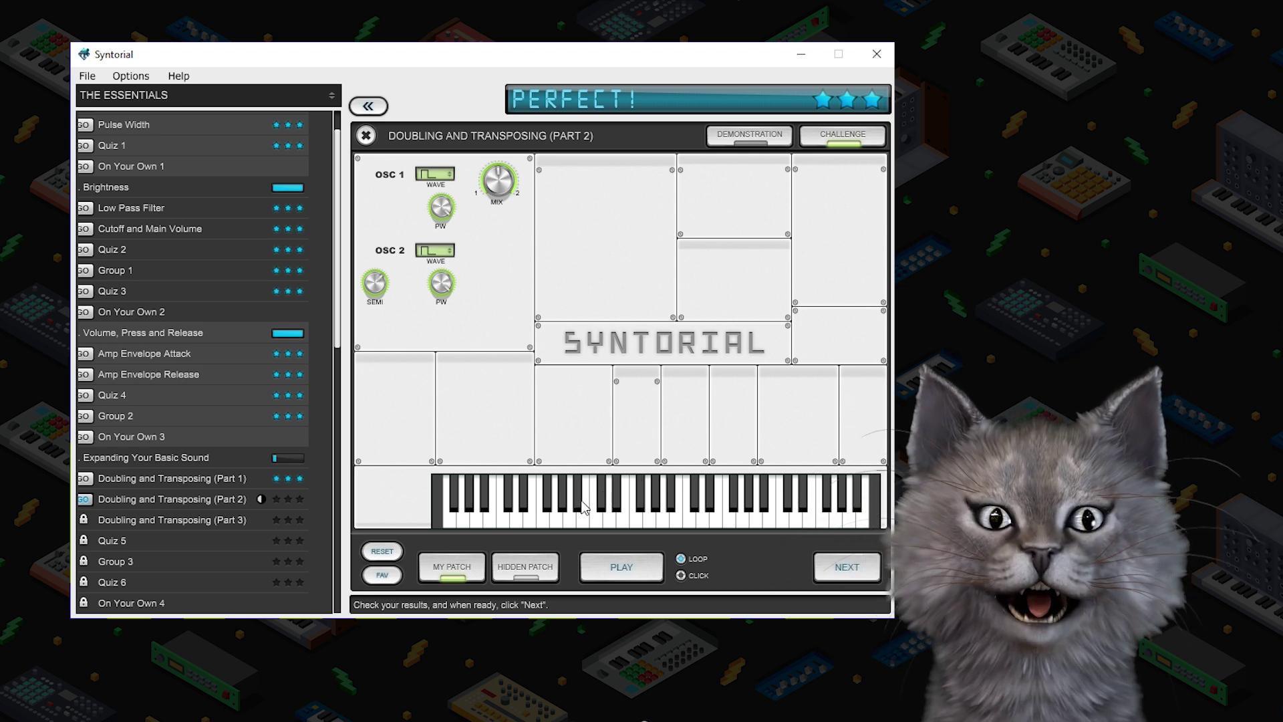
pyautogui.press('Return')
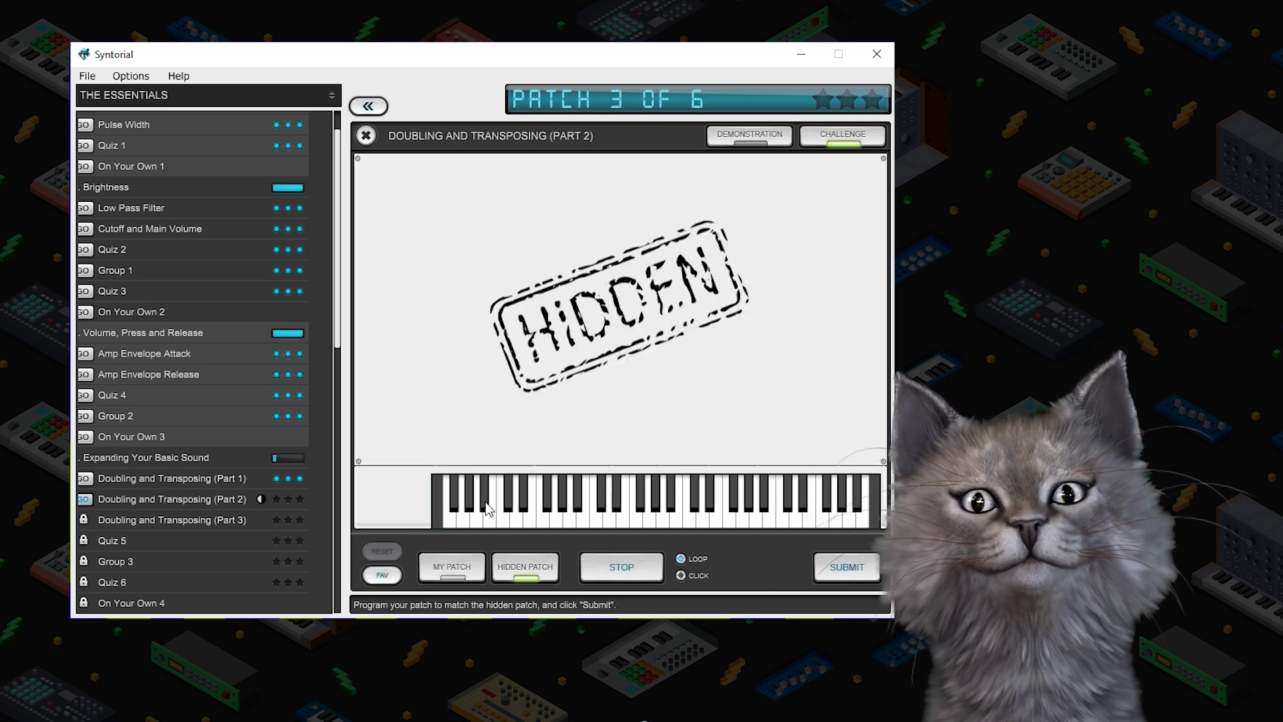
# Step: Raise oscillator 2's transpose and set both oscillators' pulse widths to Medium
pyautogui.click(454, 569)
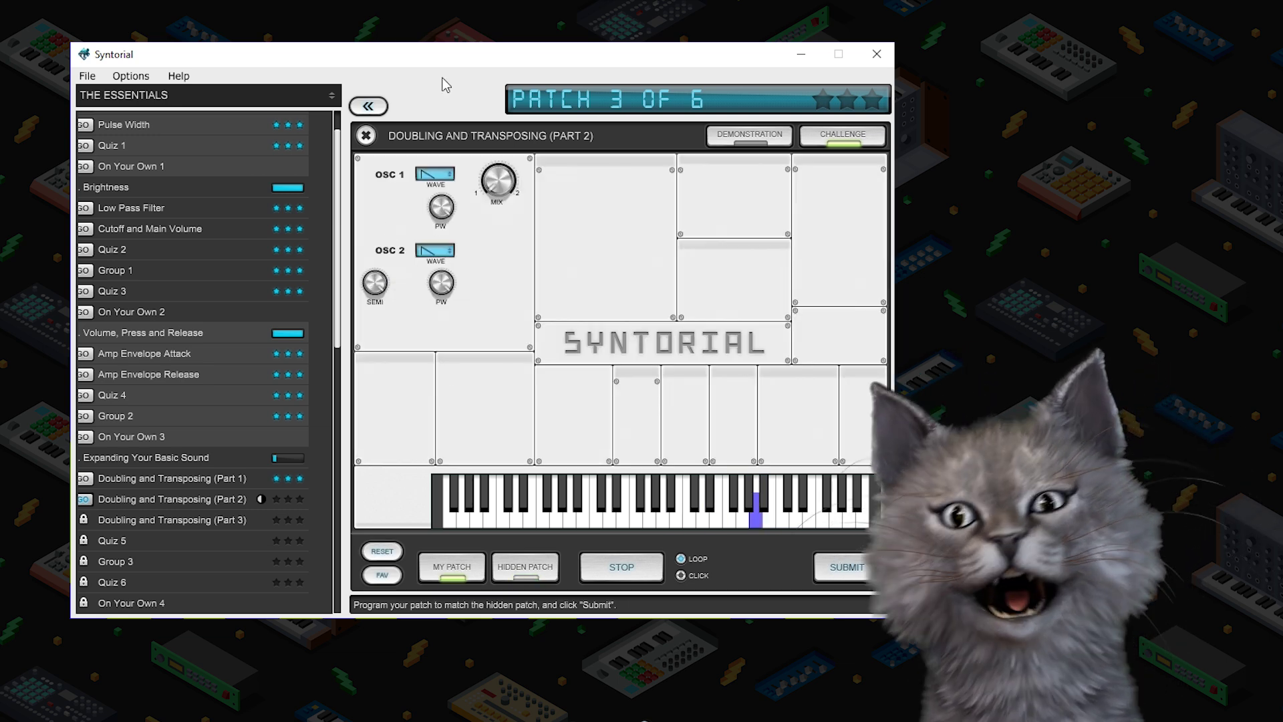
pyautogui.moveTo(375, 284); pyautogui.dragTo(378, 355)
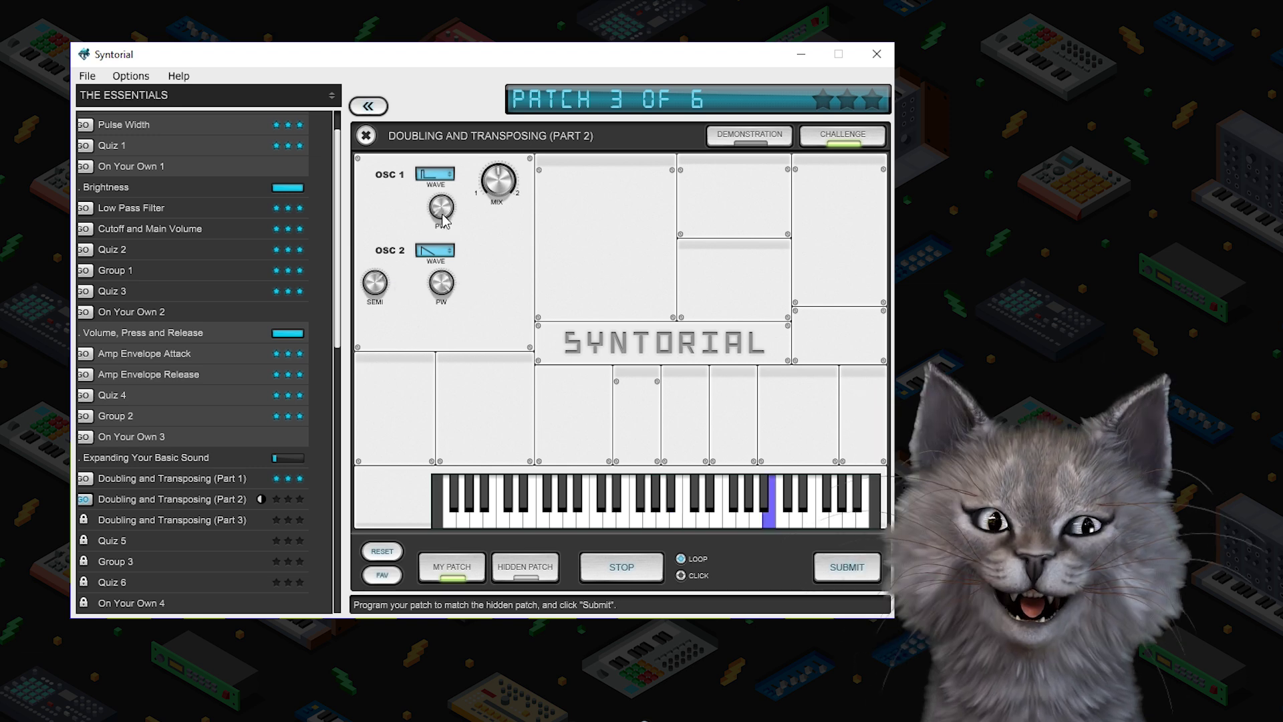
pyautogui.click(524, 574)
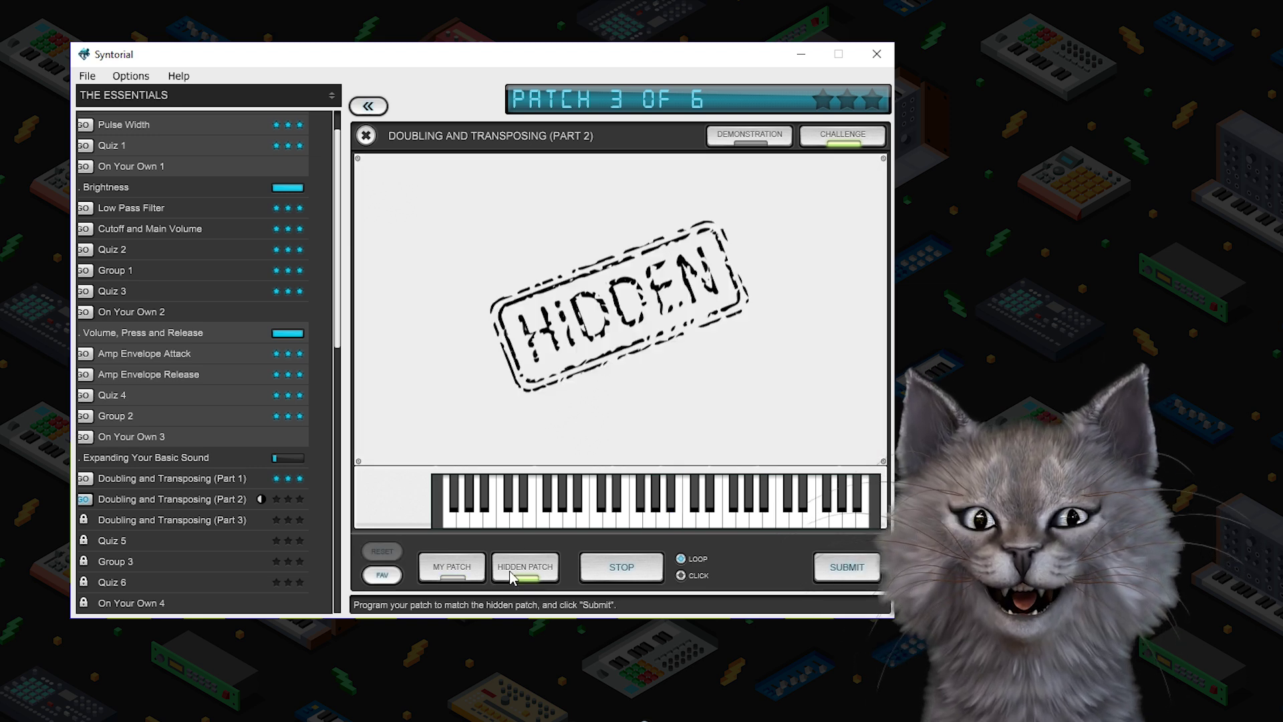
pyautogui.click(456, 574)
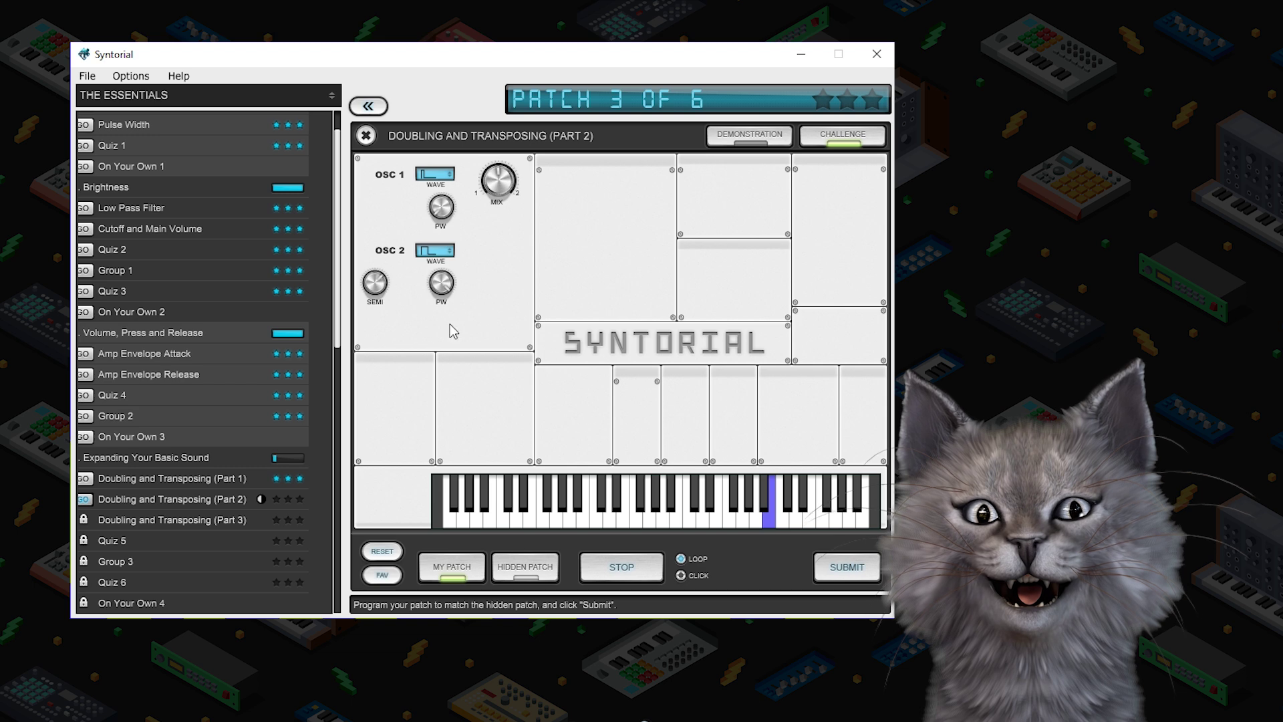
pyautogui.moveTo(442, 283); pyautogui.dragTo(440, 337)
pyautogui.click(460, 578)
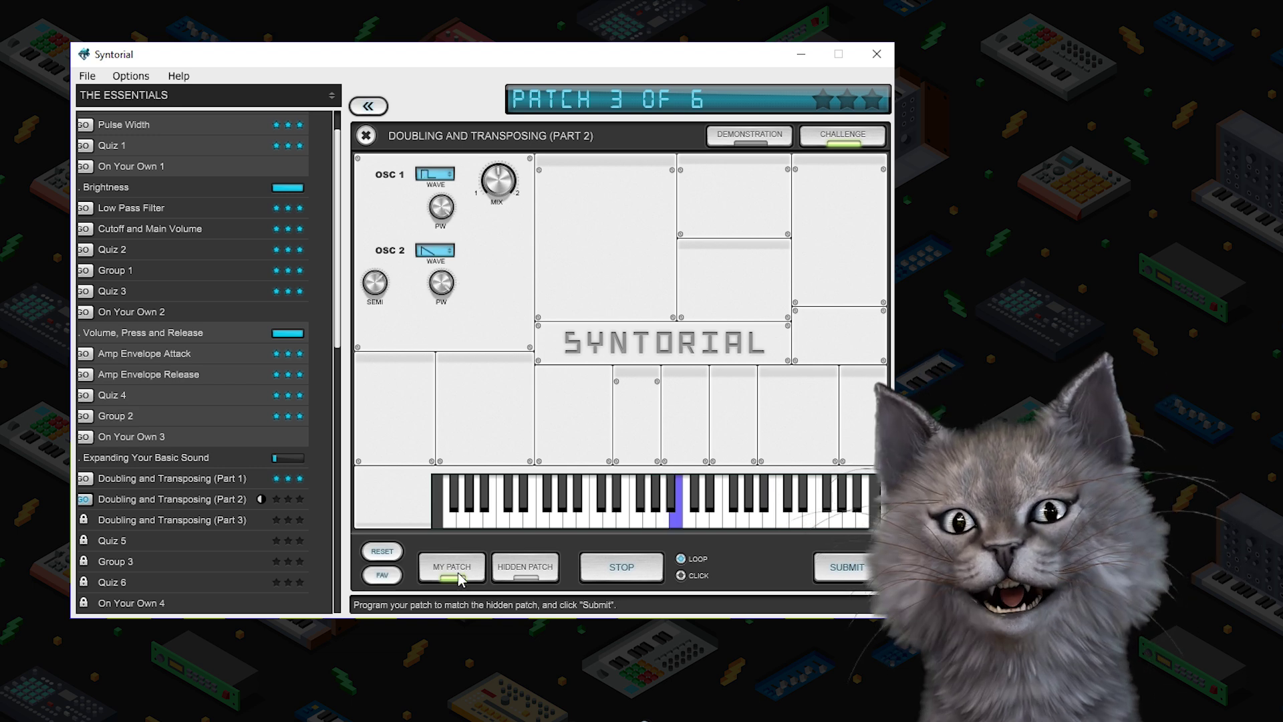
pyautogui.moveTo(441, 215); pyautogui.dragTo(443, 238)
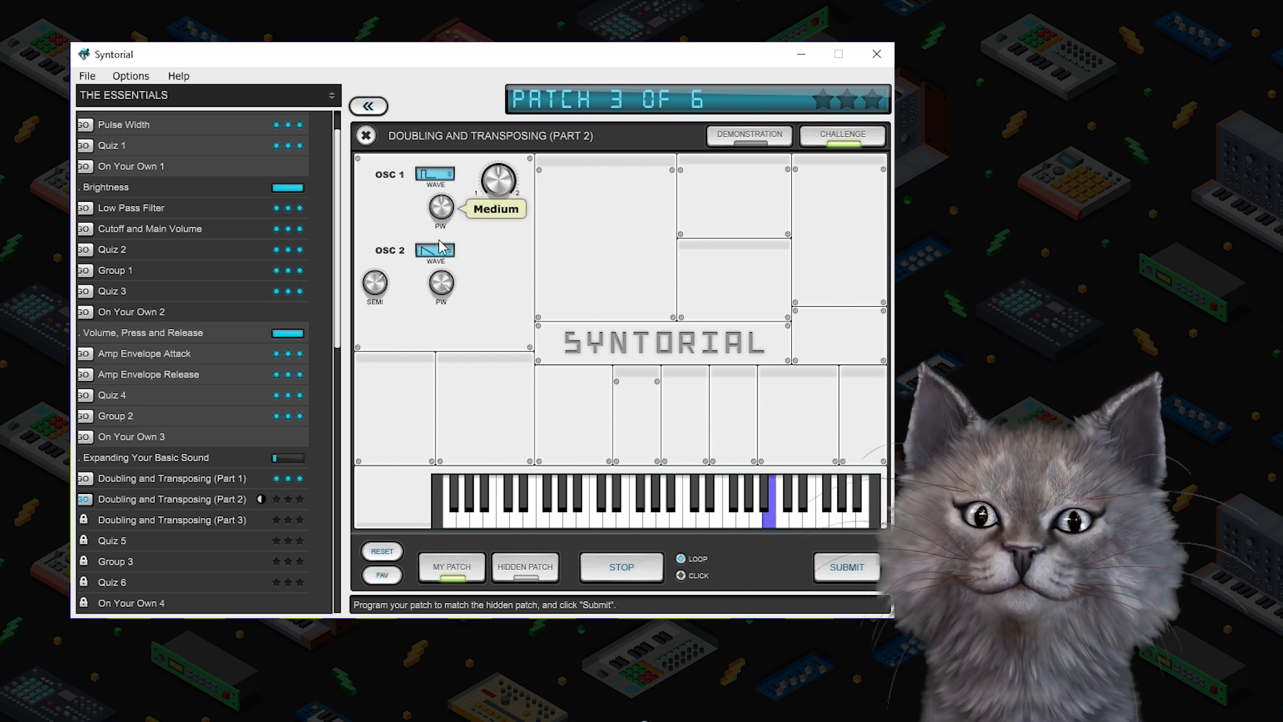
# Step: Submit patch 3 and switch oscillator 2 to a pulse wave
pyautogui.click(852, 565)
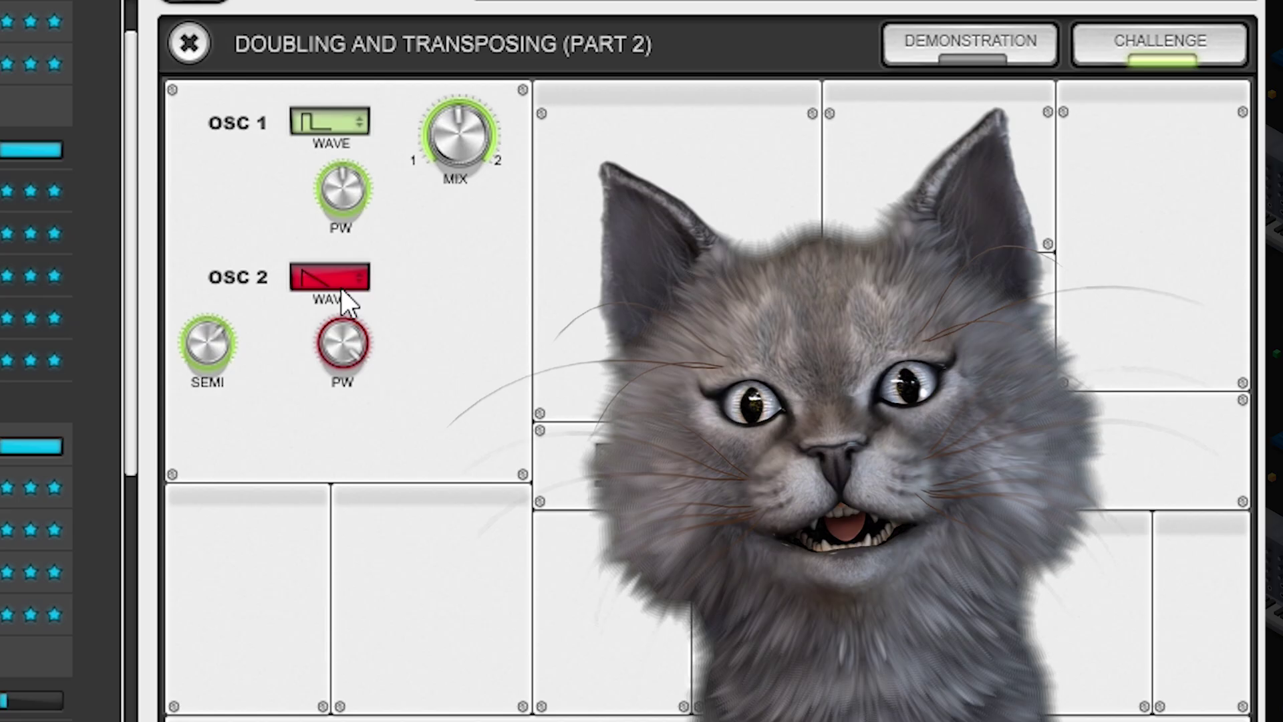
pyautogui.click(436, 250)
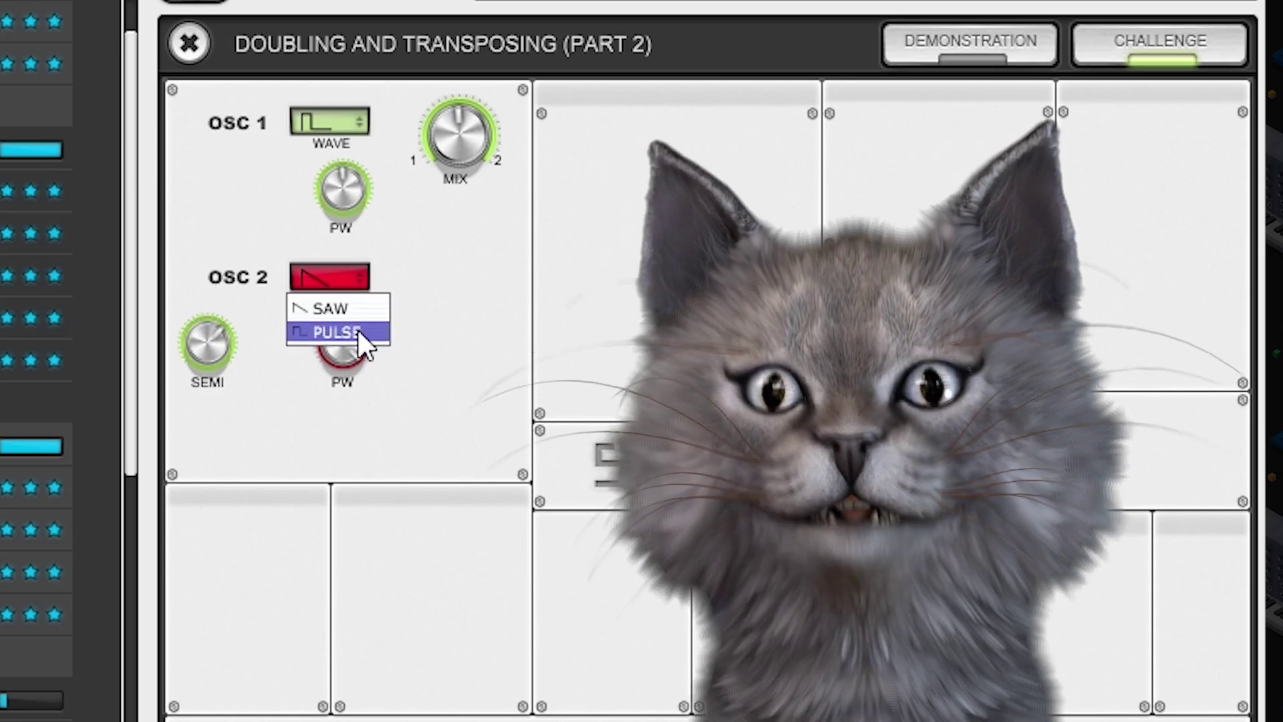
pyautogui.click(358, 330)
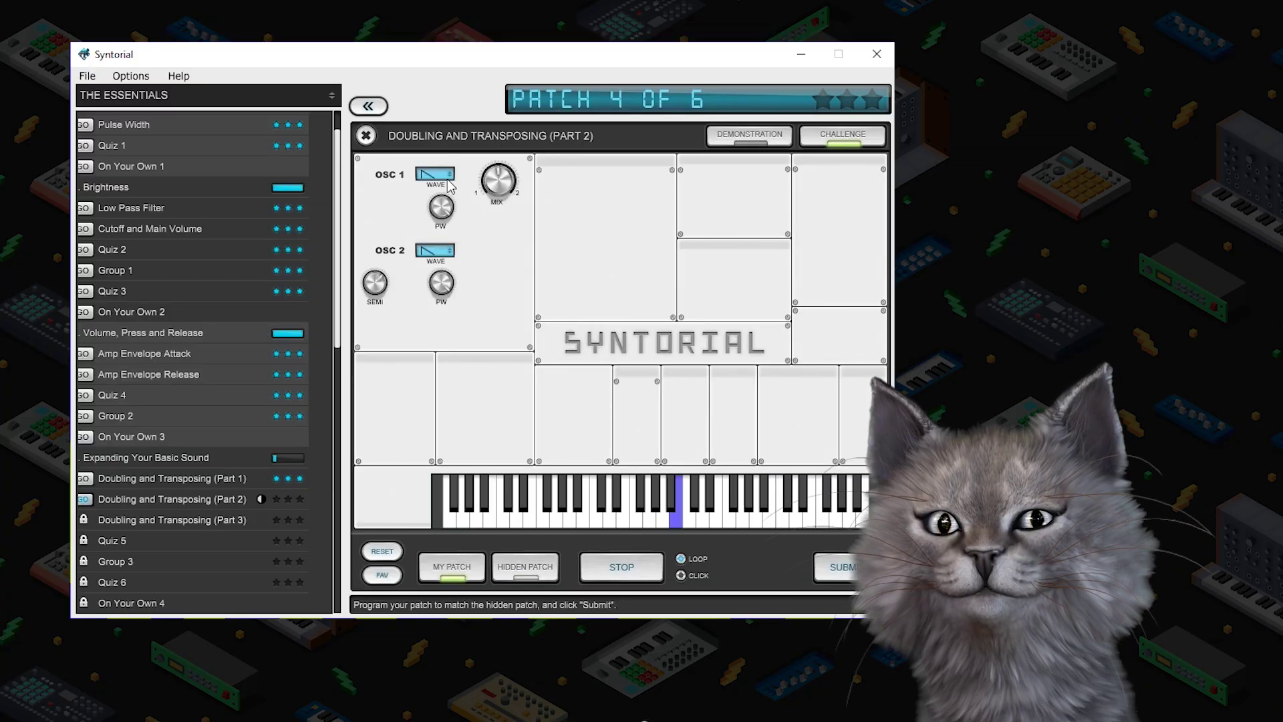
# Step: Keep oscillator 1 on pulse and switch oscillator 2 to pulse, comparing with the hidden patch
pyautogui.click(435, 173)
pyautogui.click(443, 206)
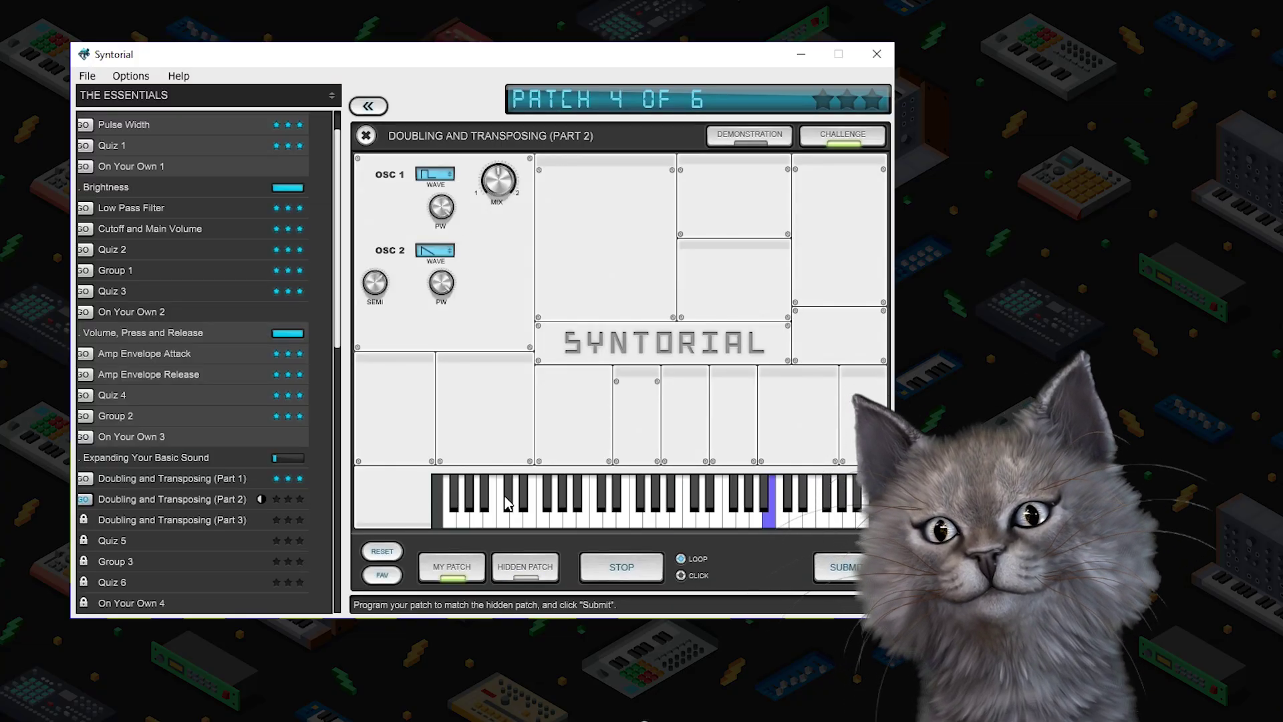
pyautogui.click(525, 571)
pyautogui.click(461, 569)
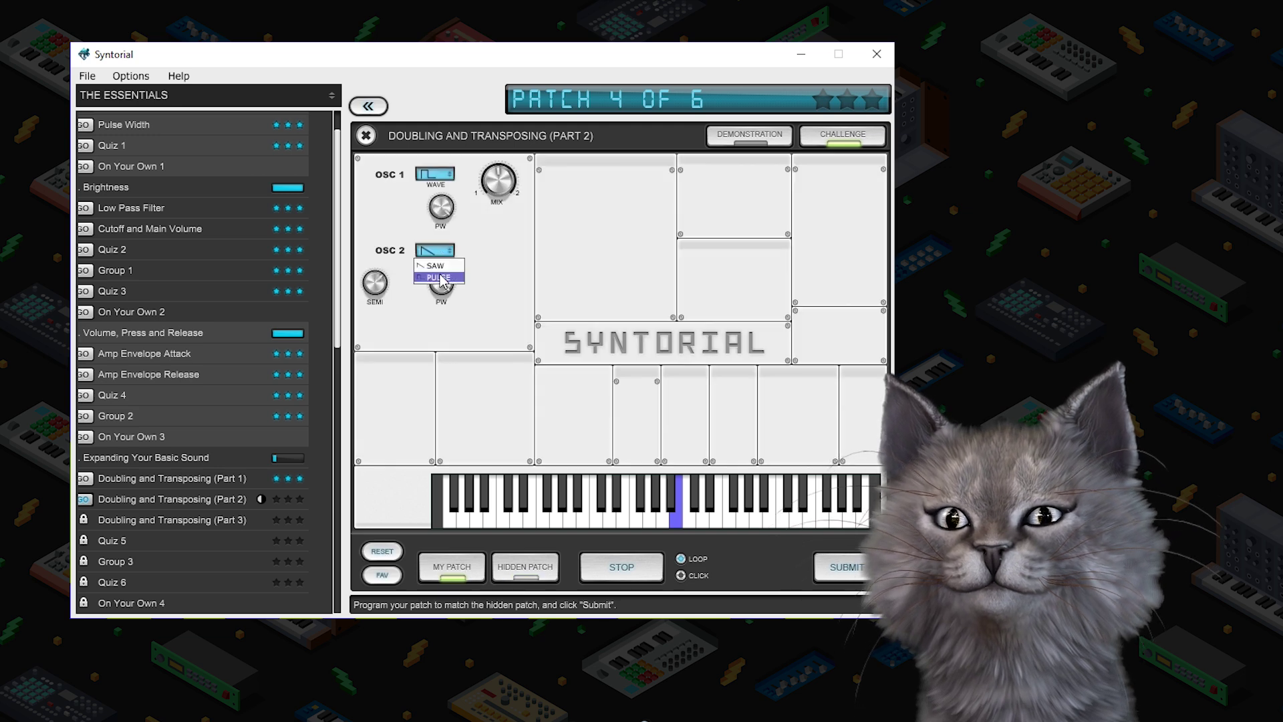
pyautogui.click(440, 278)
pyautogui.click(524, 576)
pyautogui.click(470, 577)
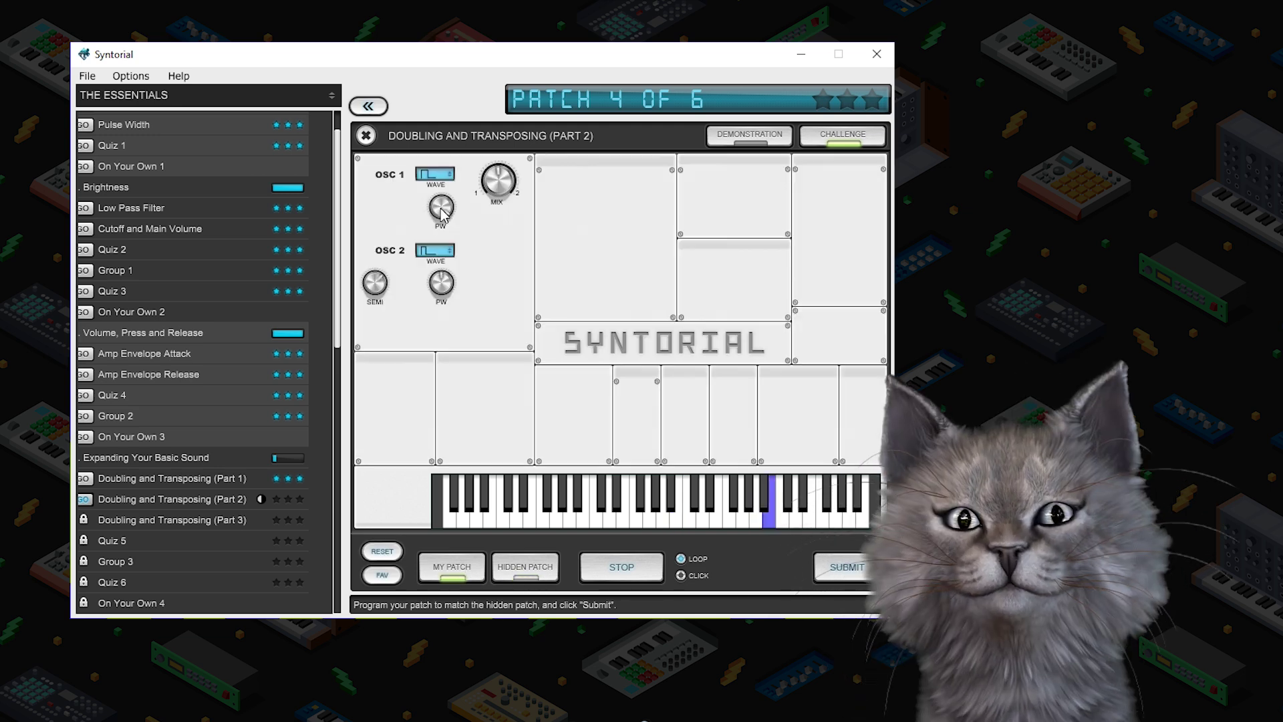
# Step: Set oscillator 2 to saw and oscillator 1 to pulse, submit patch 4, and retune oscillator 2's transpose
pyautogui.click(437, 250)
pyautogui.click(442, 280)
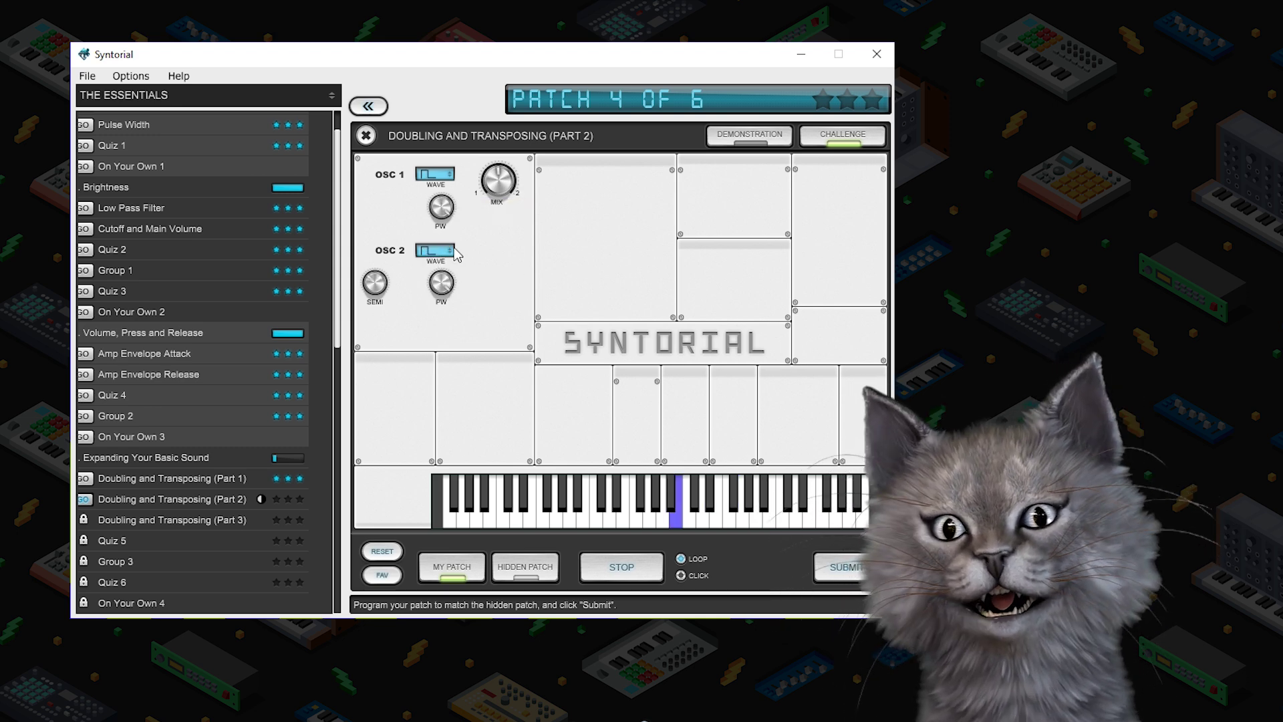
pyautogui.click(435, 174)
pyautogui.click(447, 210)
pyautogui.click(440, 181)
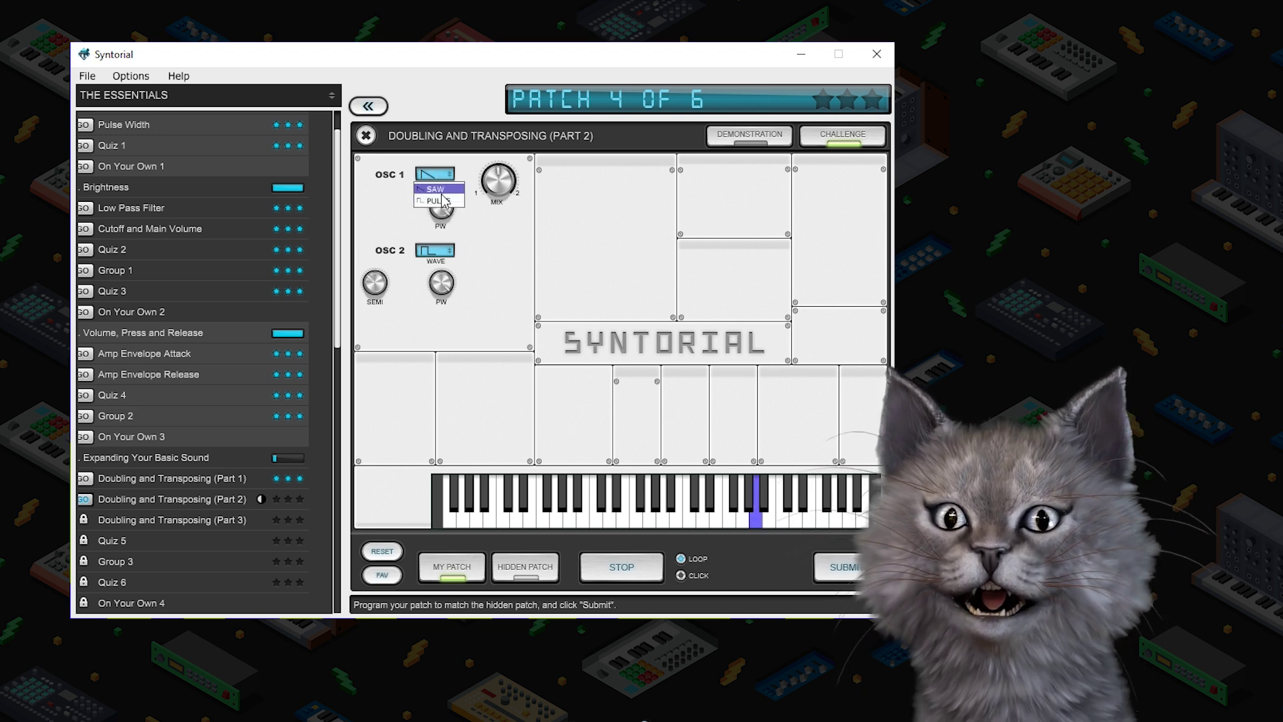
pyautogui.click(446, 208)
pyautogui.click(838, 565)
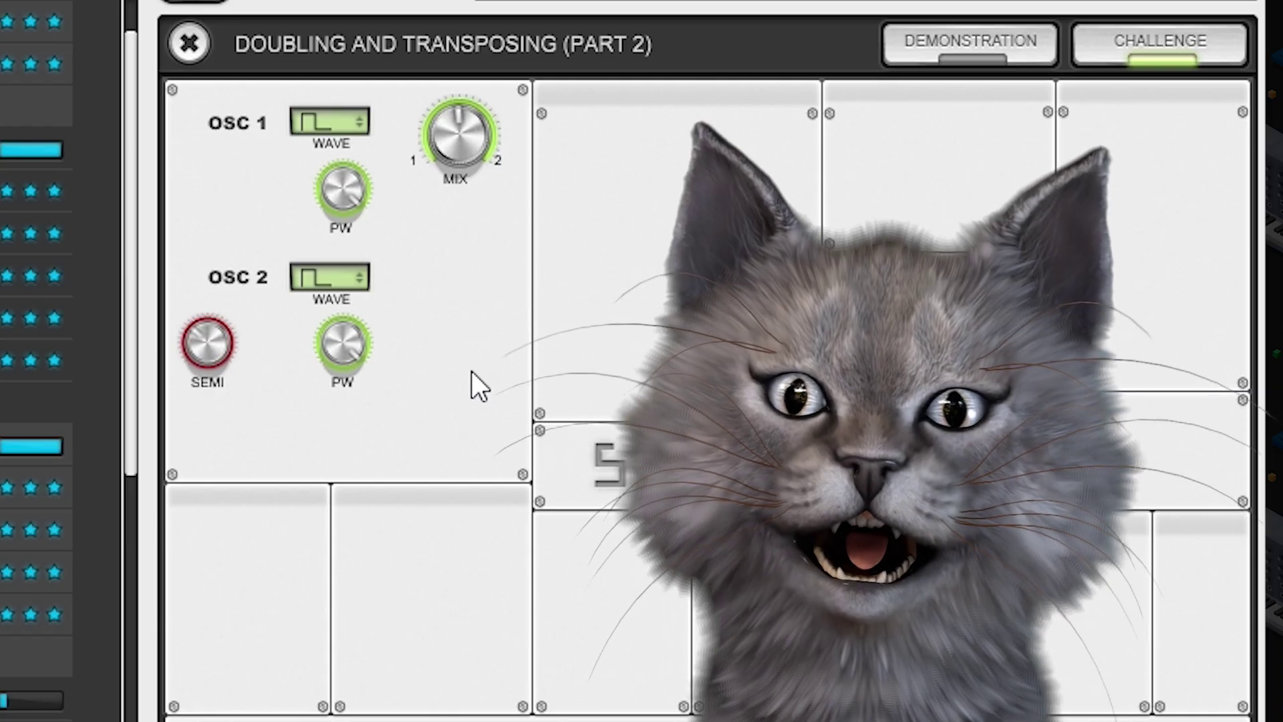
pyautogui.moveTo(202, 343); pyautogui.dragTo(214, 259)
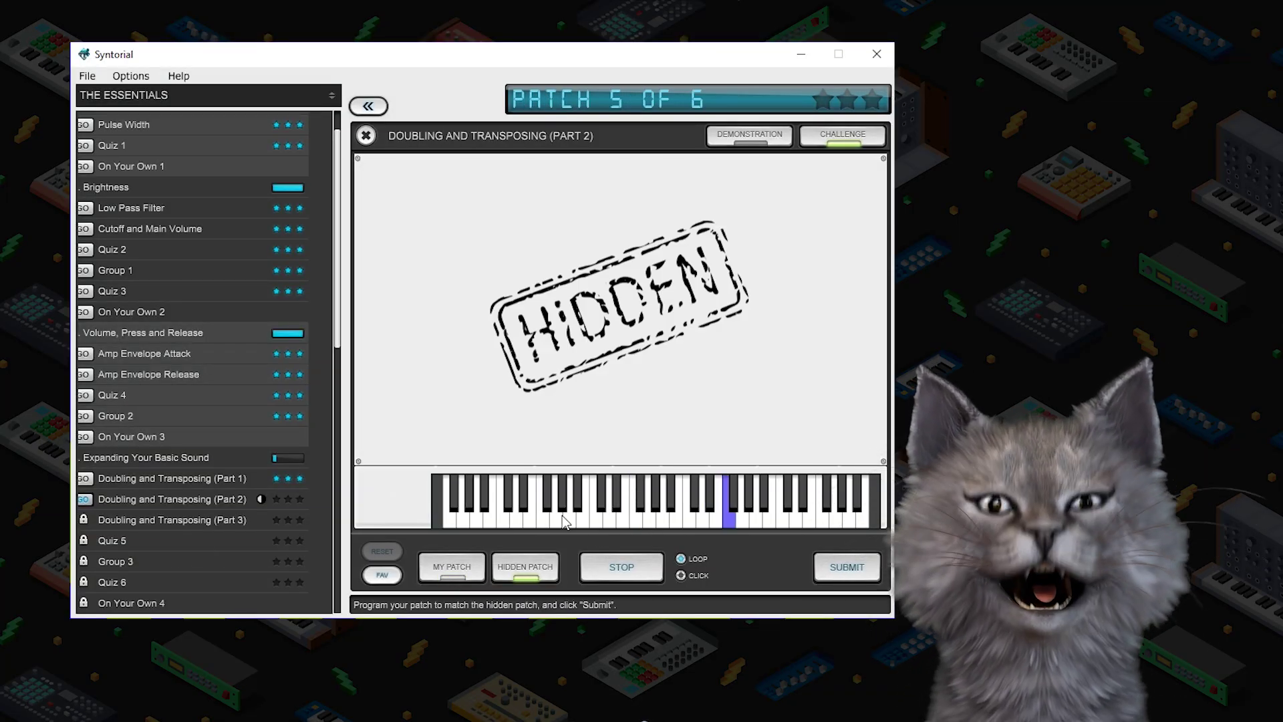
pyautogui.click(452, 574)
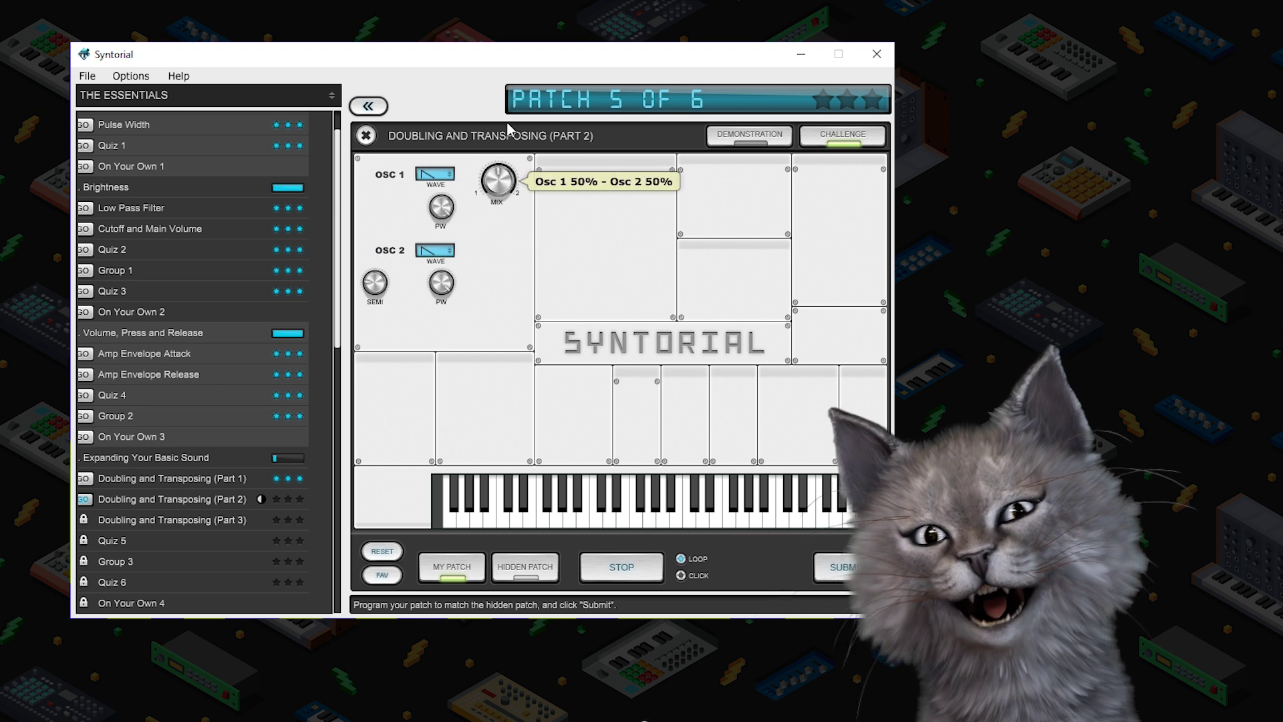
# Step: Set both oscillators to pulse waves, checking against the hidden patch
pyautogui.click(435, 174)
pyautogui.click(438, 200)
pyautogui.click(435, 250)
pyautogui.click(437, 277)
pyautogui.press('space')
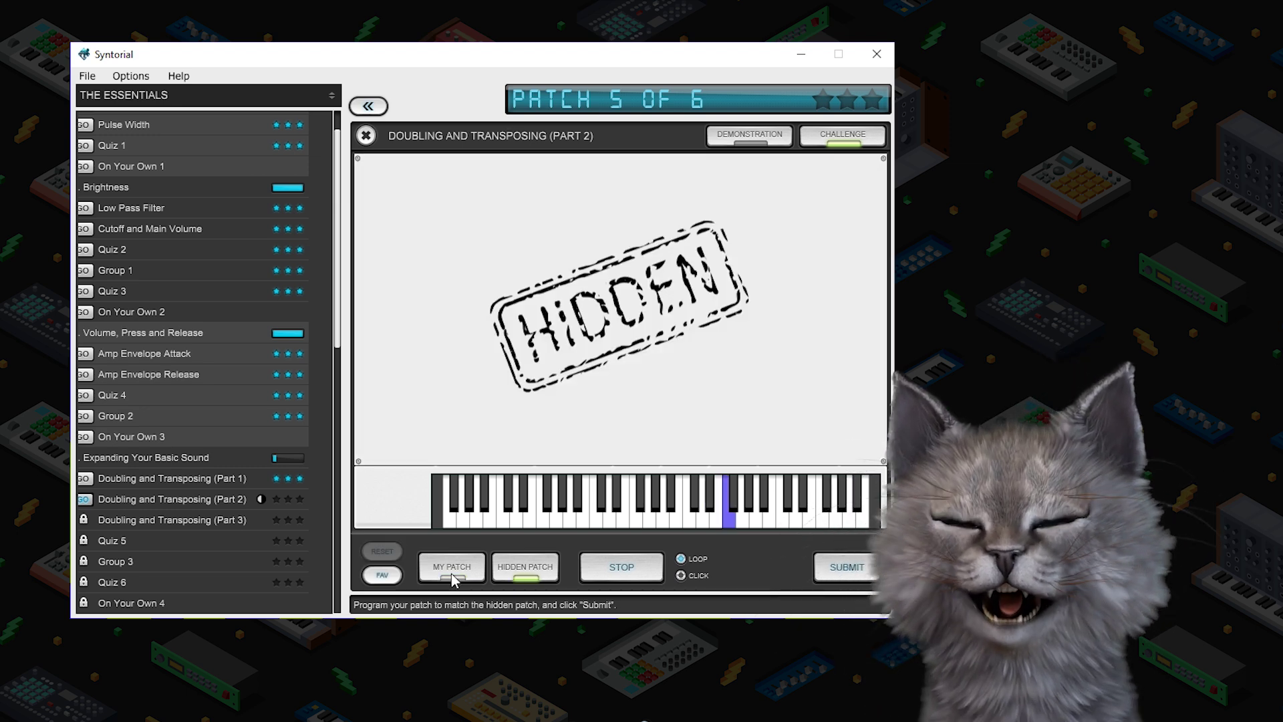
pyautogui.click(453, 576)
# Step: Submit patch 5, set oscillator 1's pulse width to Thin, and advance to patch 6
pyautogui.click(858, 568)
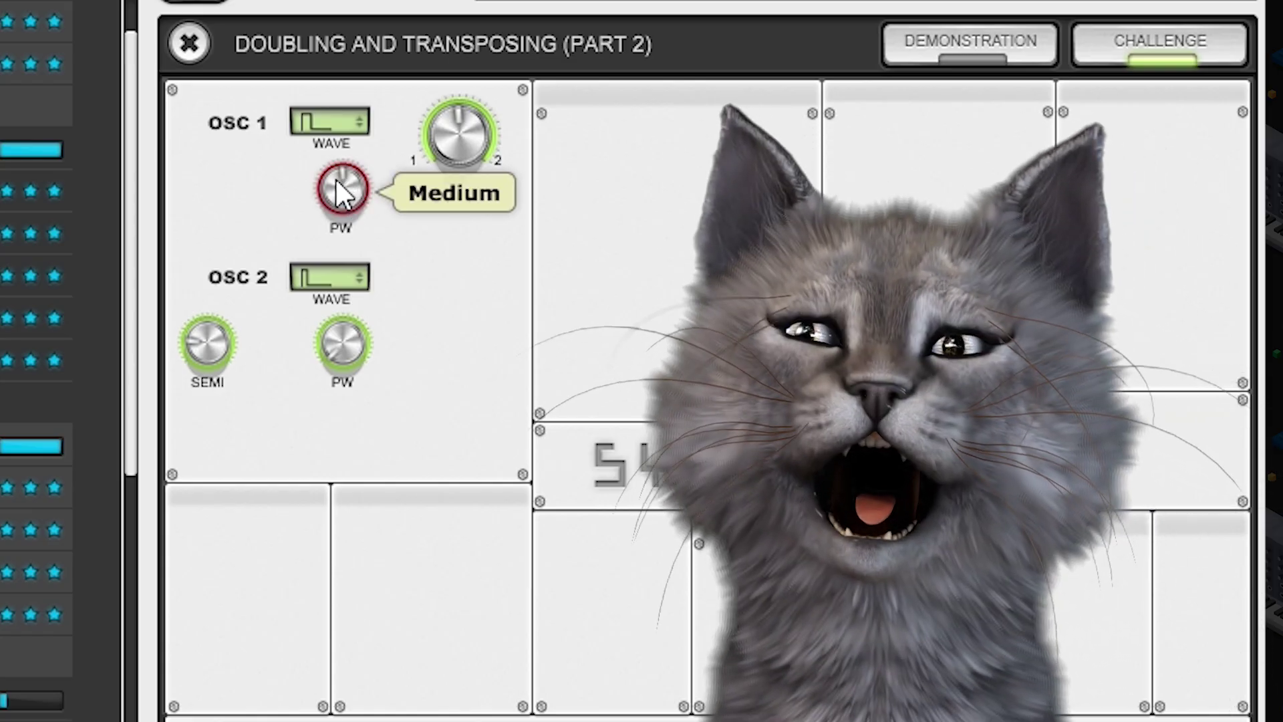
pyautogui.moveTo(438, 202); pyautogui.dragTo(436, 230)
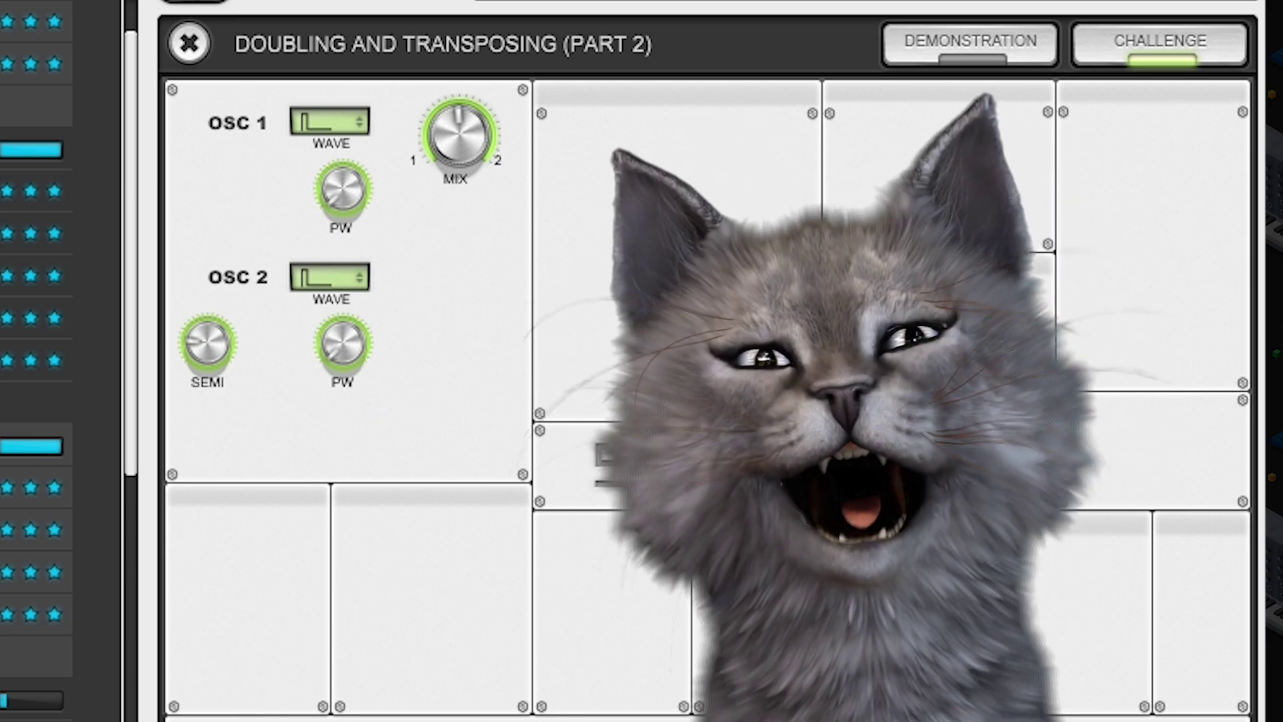
pyautogui.click(847, 567)
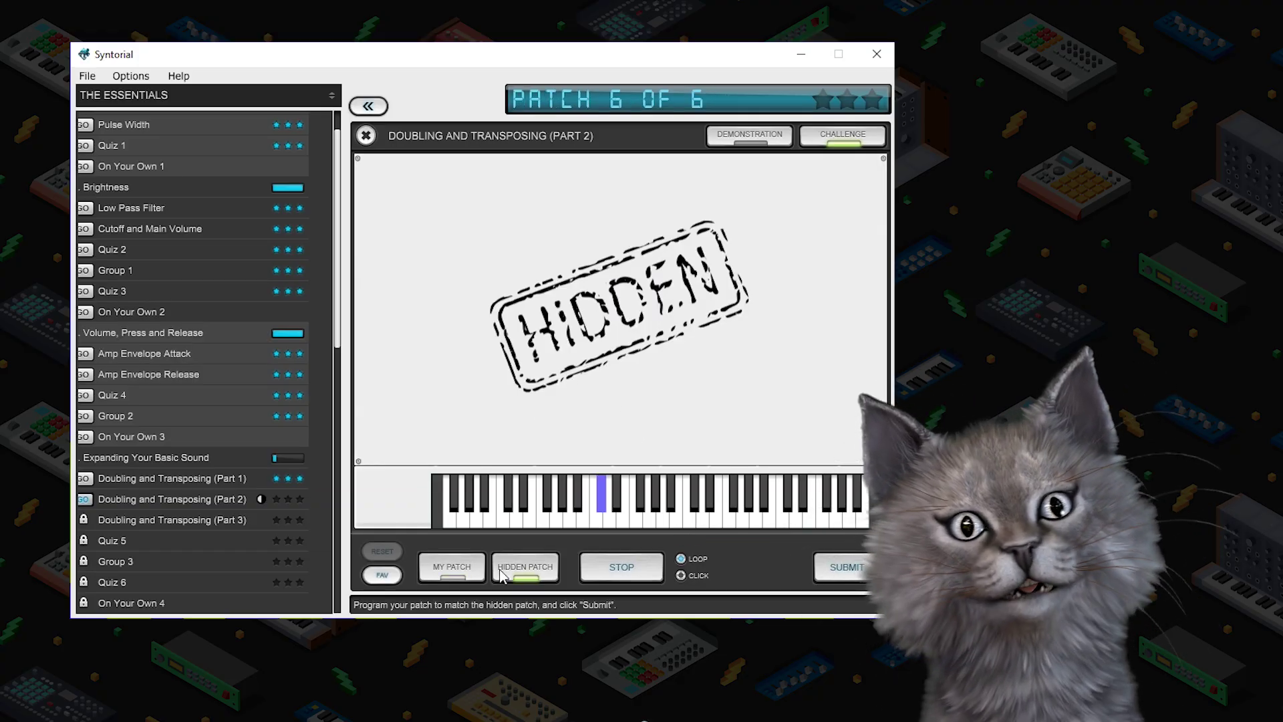
# Step: Transpose oscillator 2 up 6 semitones, check against the hidden patch, submit patch 6, and finish
pyautogui.click(461, 571)
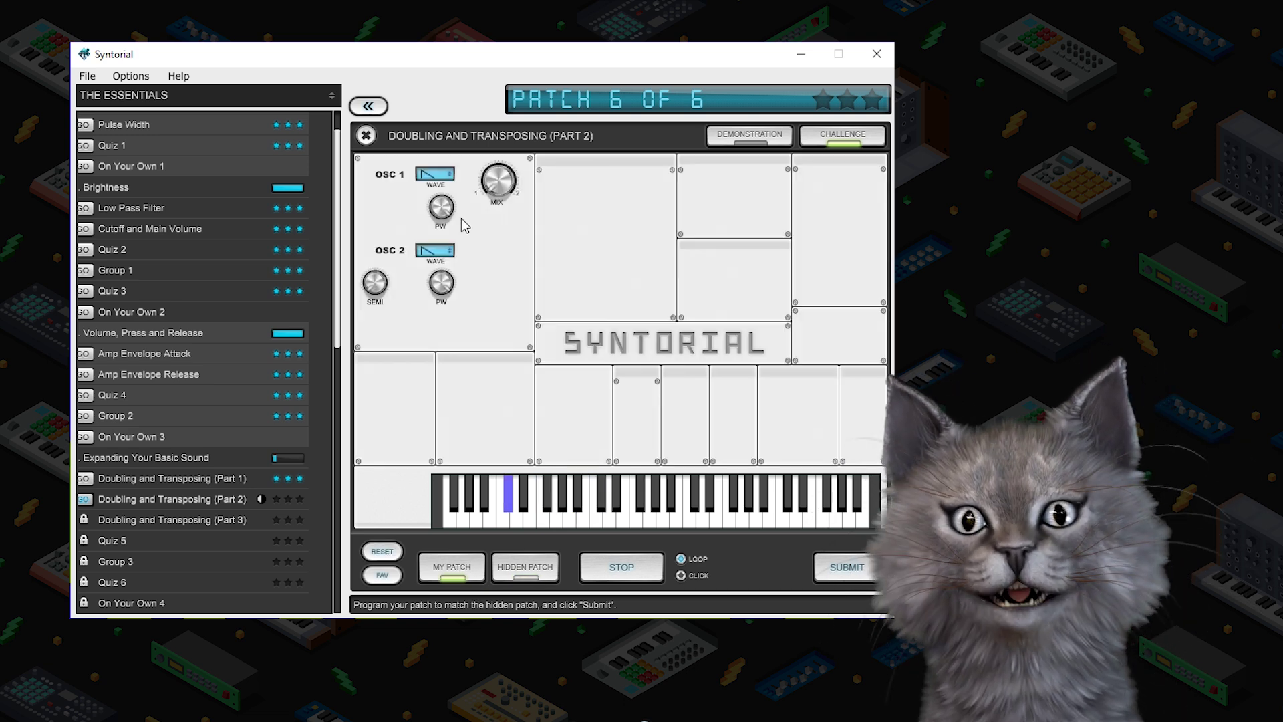
pyautogui.moveTo(381, 274); pyautogui.dragTo(385, 245)
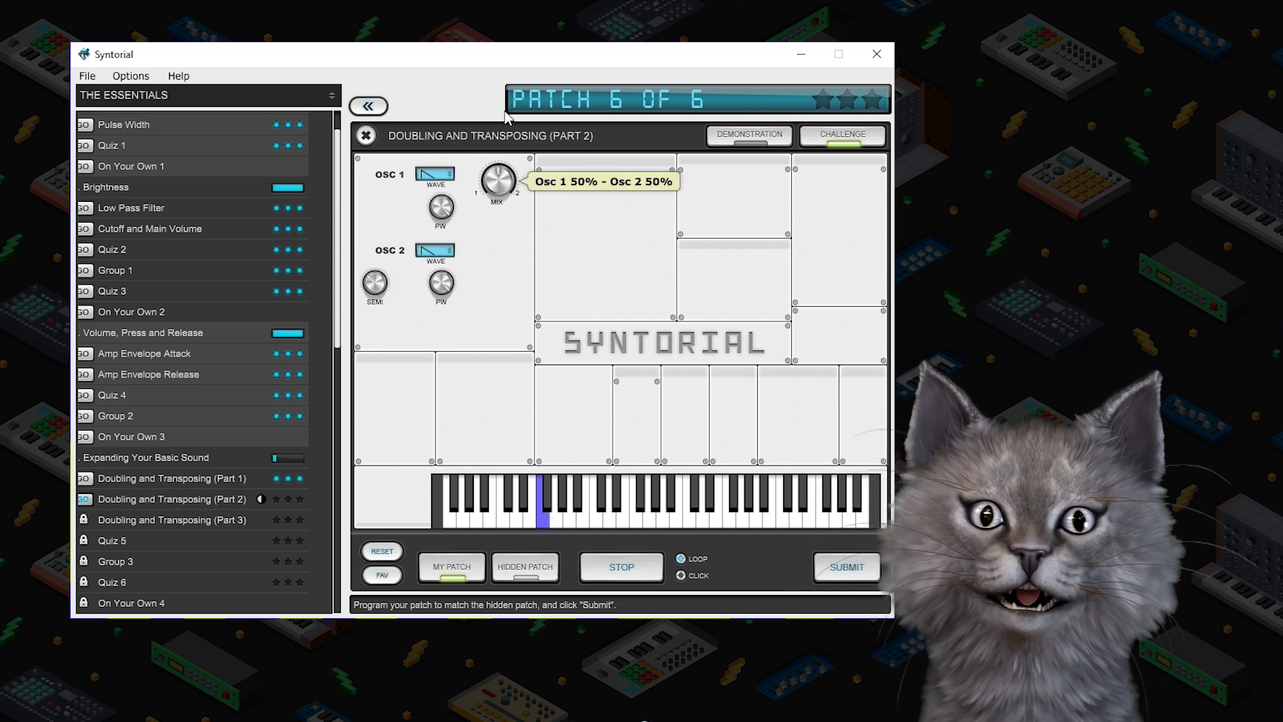
pyautogui.press('space')
pyautogui.click(450, 578)
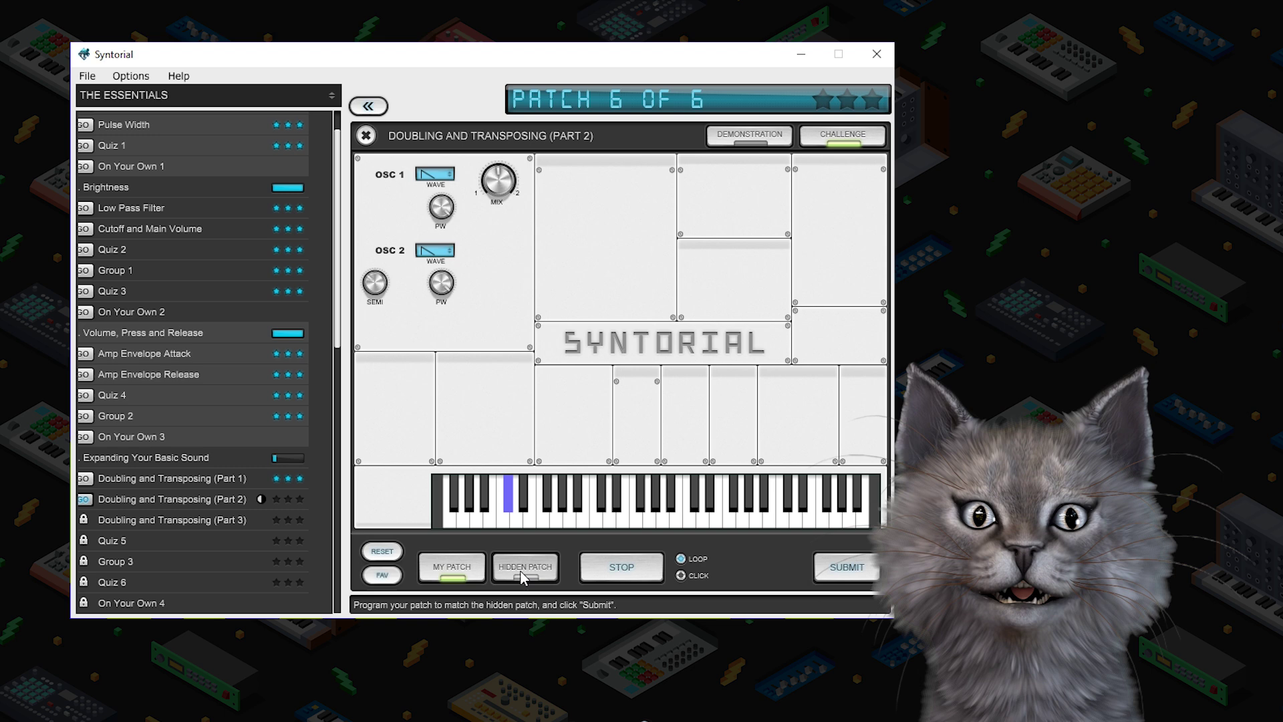
pyautogui.click(847, 570)
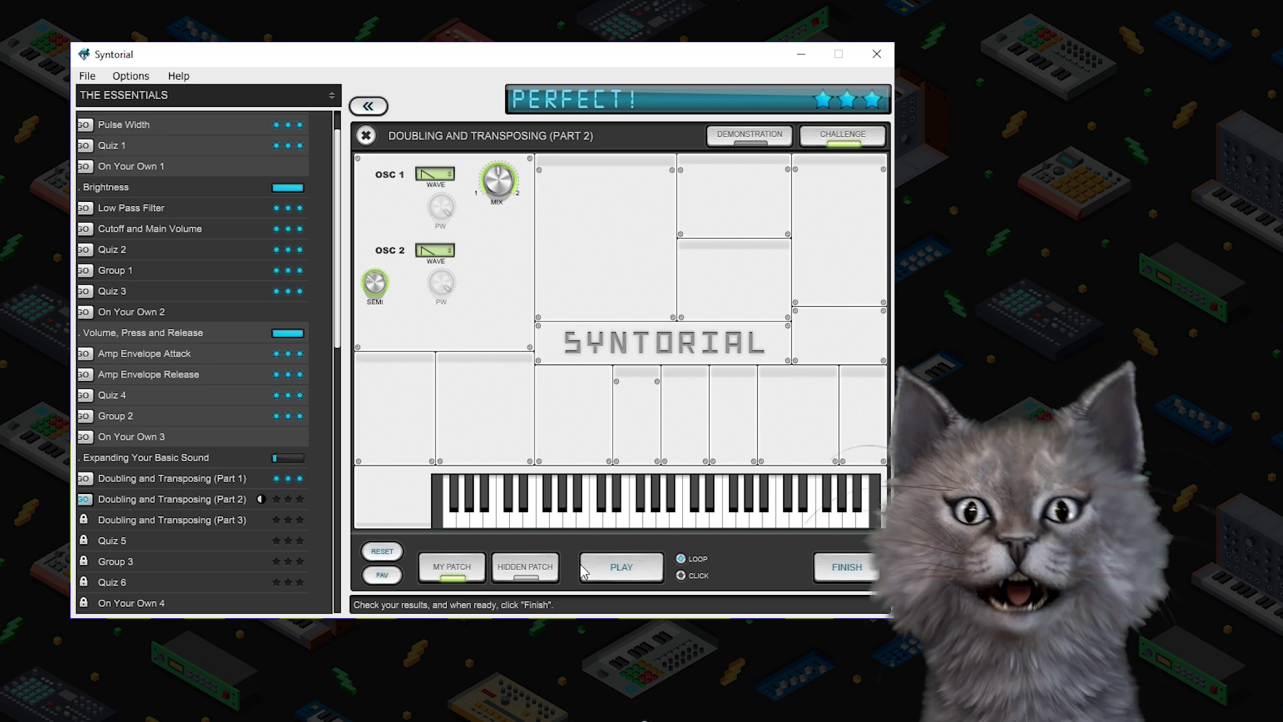
pyautogui.click(847, 567)
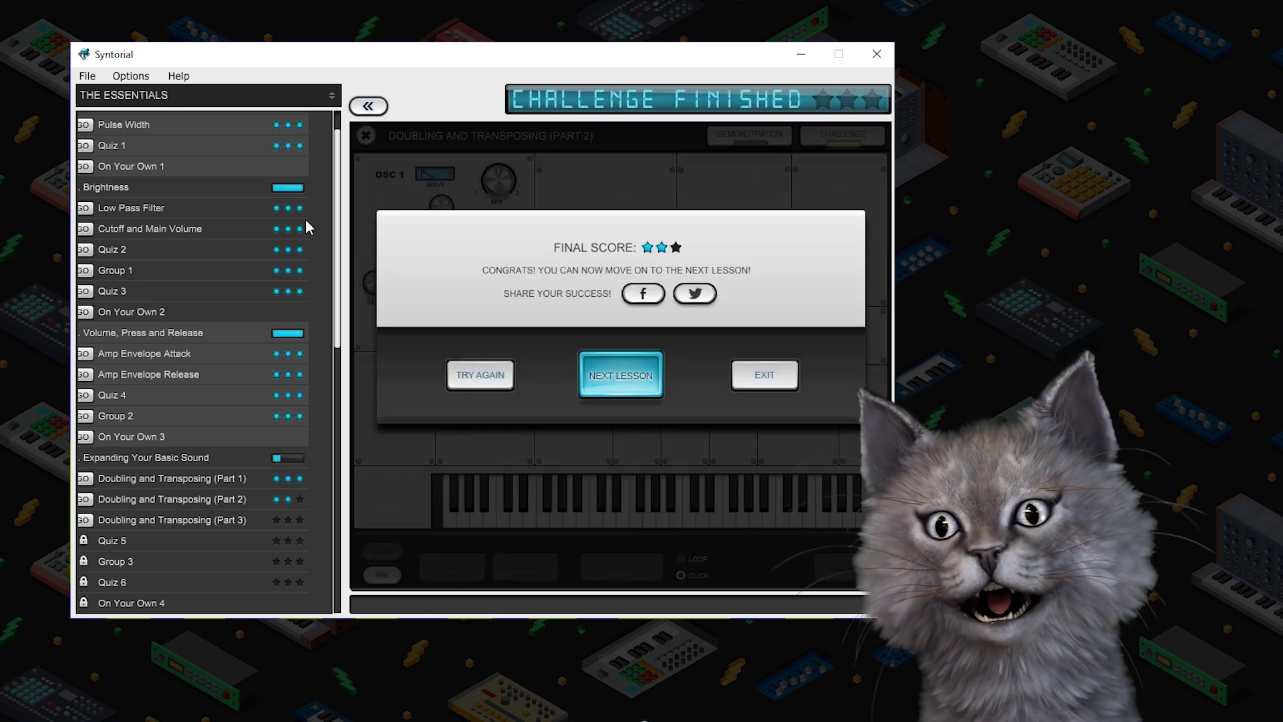
# Step: Scroll the lesson list and load the next lesson, Doubling and Transposing (Part 3)
pyautogui.scroll(2, 304, 407)
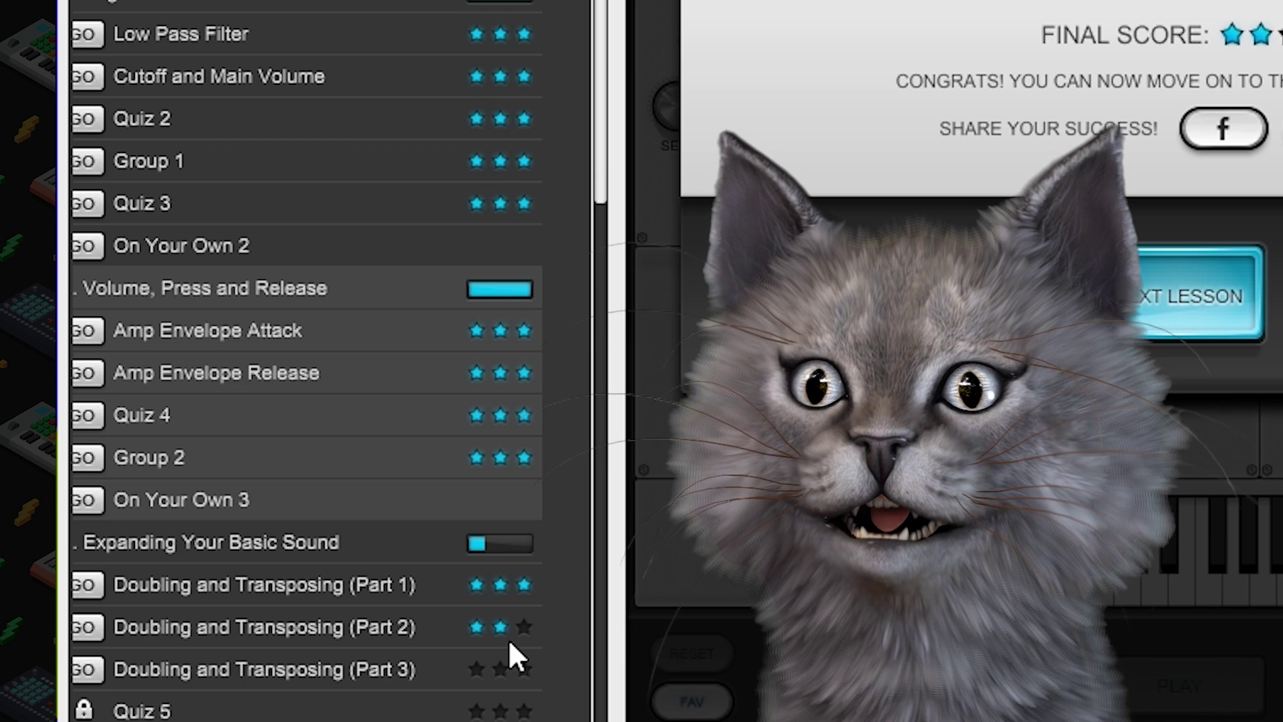
pyautogui.scroll(-2, 509, 635)
pyautogui.scroll(-4, 484, 591)
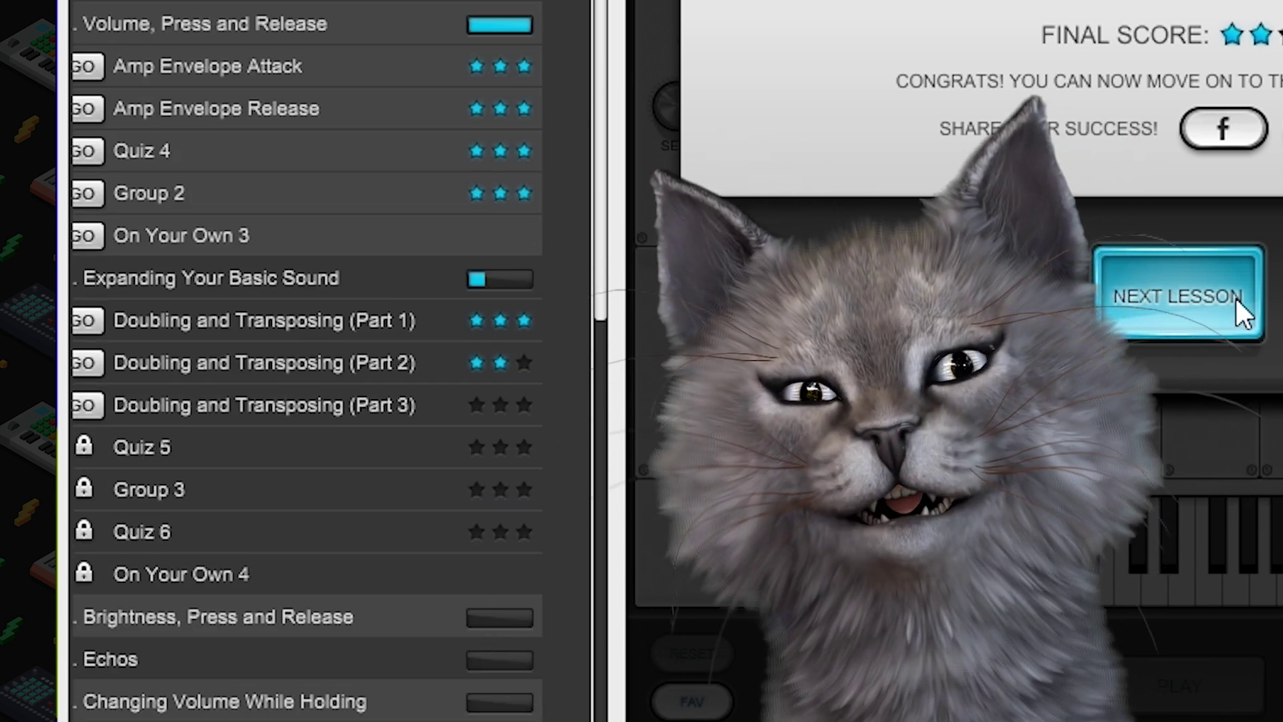
pyautogui.click(1231, 298)
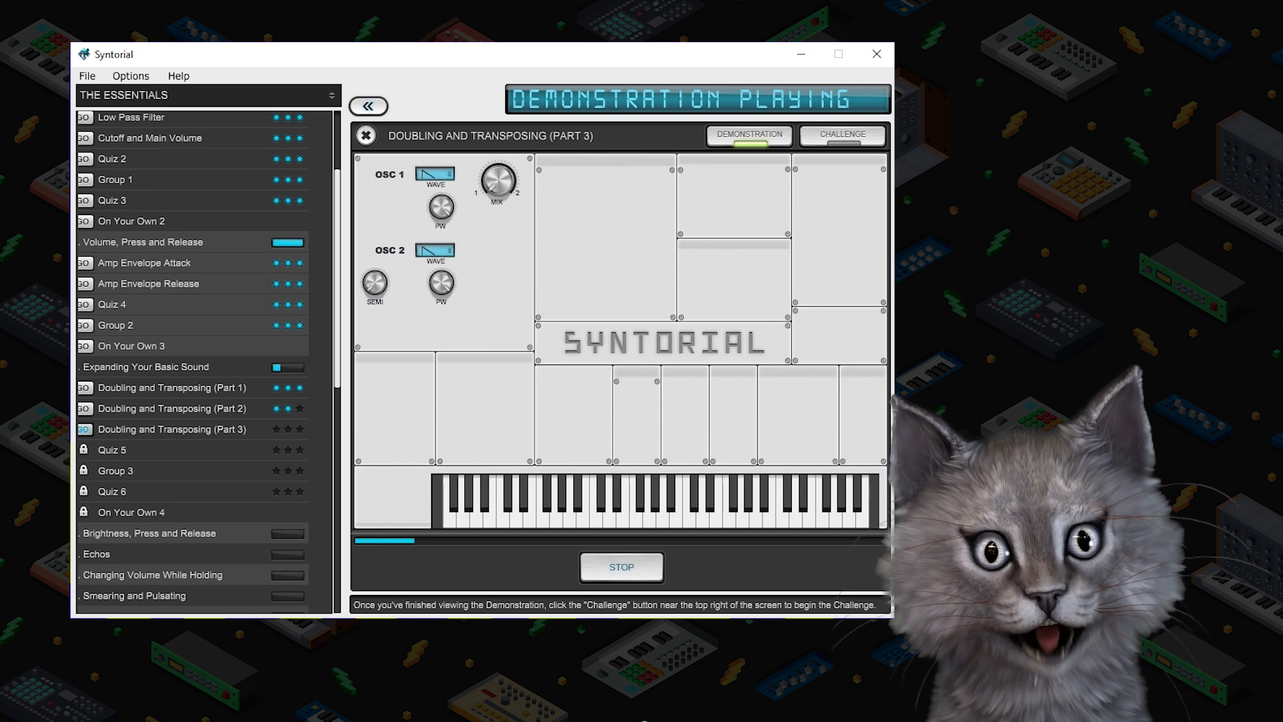
# Step: Start the Part 3 challenge, adjust the oscillator mix, set oscillator 1 to pulse, and submit patch 1
pyautogui.click(839, 136)
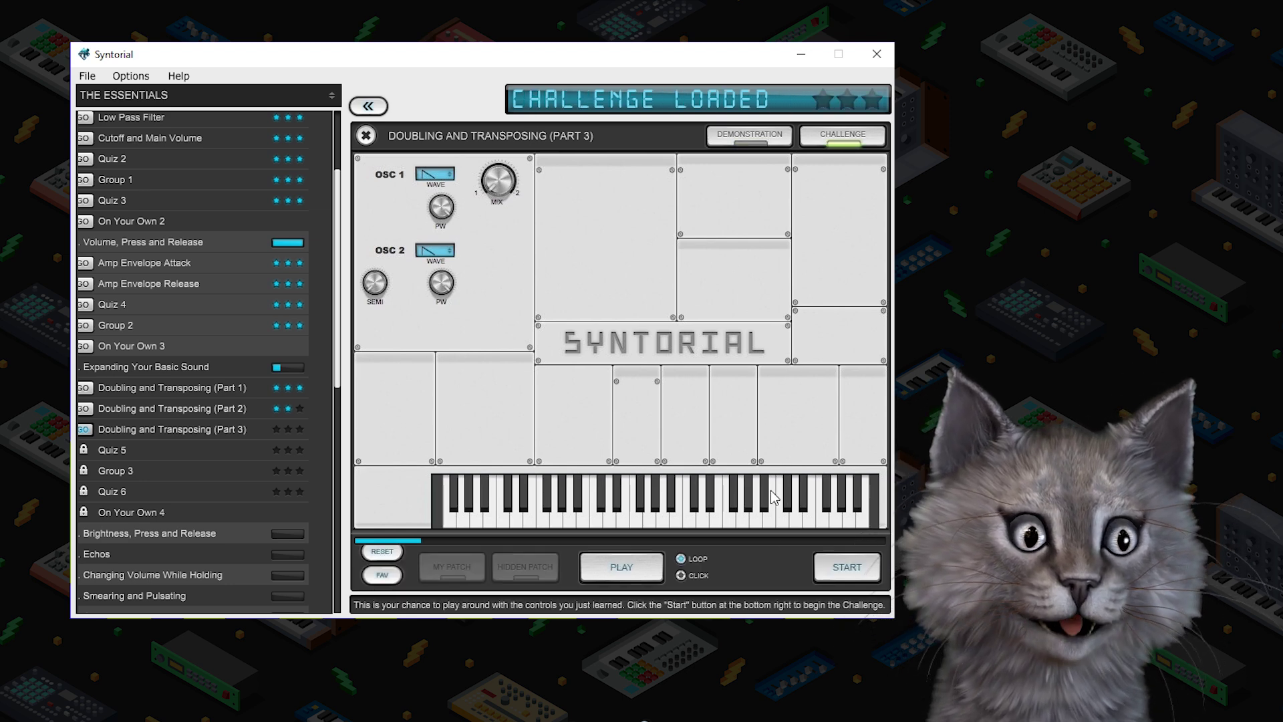
pyautogui.click(846, 567)
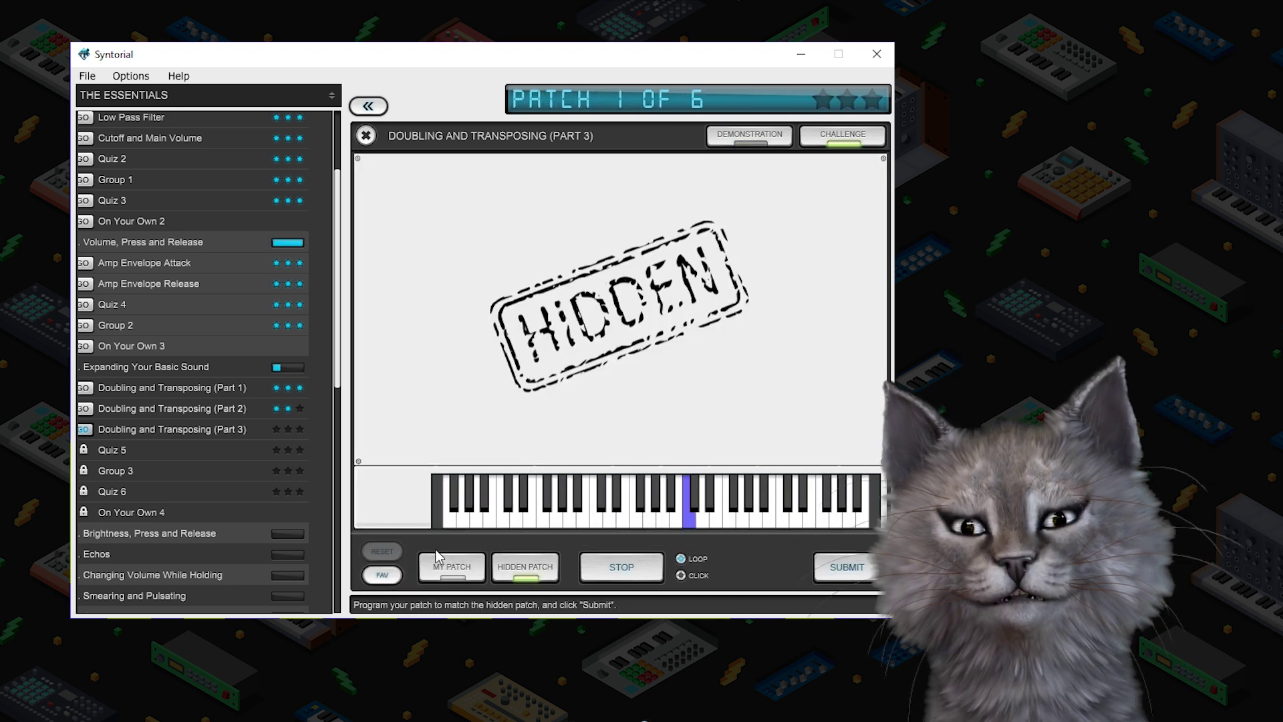
pyautogui.click(452, 575)
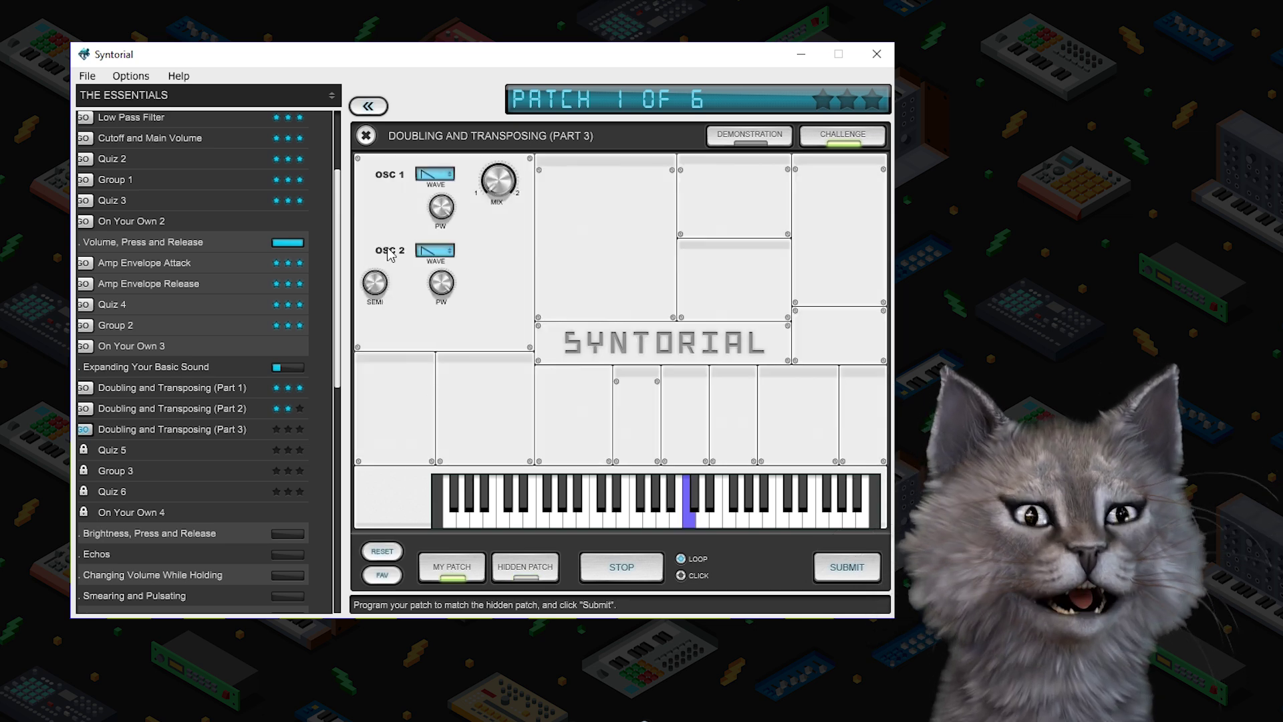
pyautogui.moveTo(372, 257)
pyautogui.moveTo(498, 184); pyautogui.dragTo(498, 126)
pyautogui.click(435, 174)
pyautogui.click(435, 202)
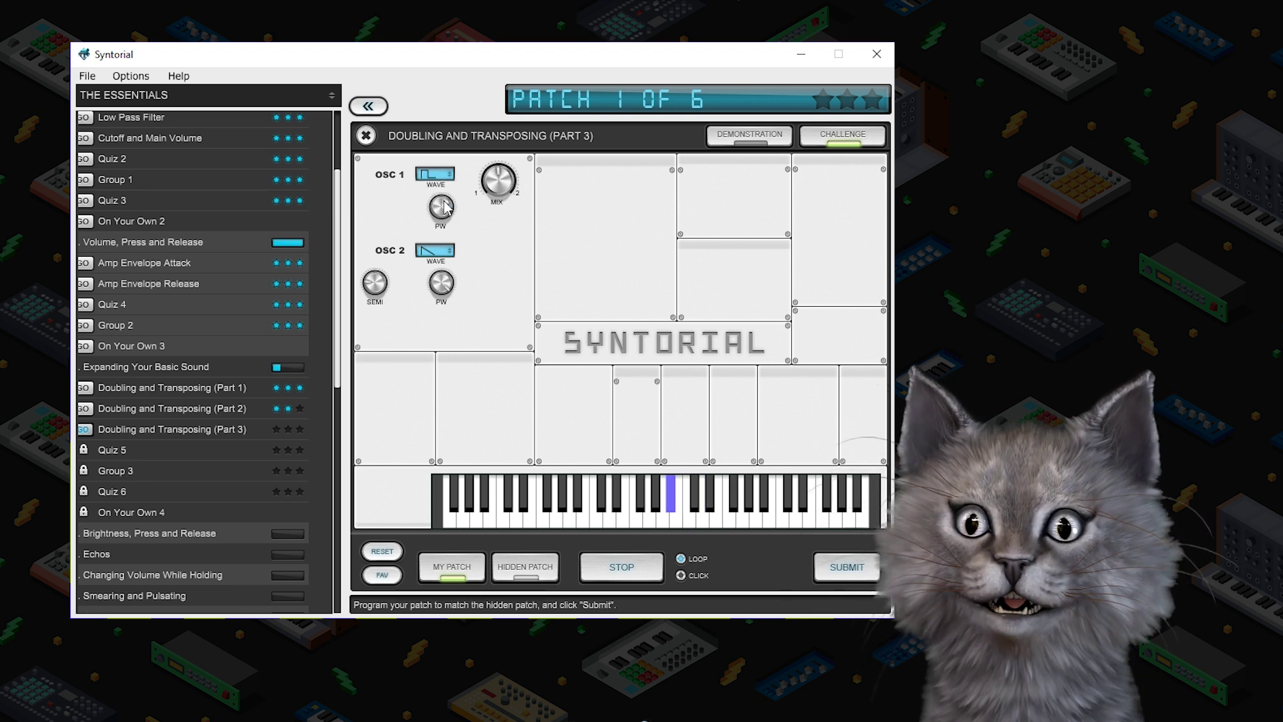
pyautogui.click(846, 568)
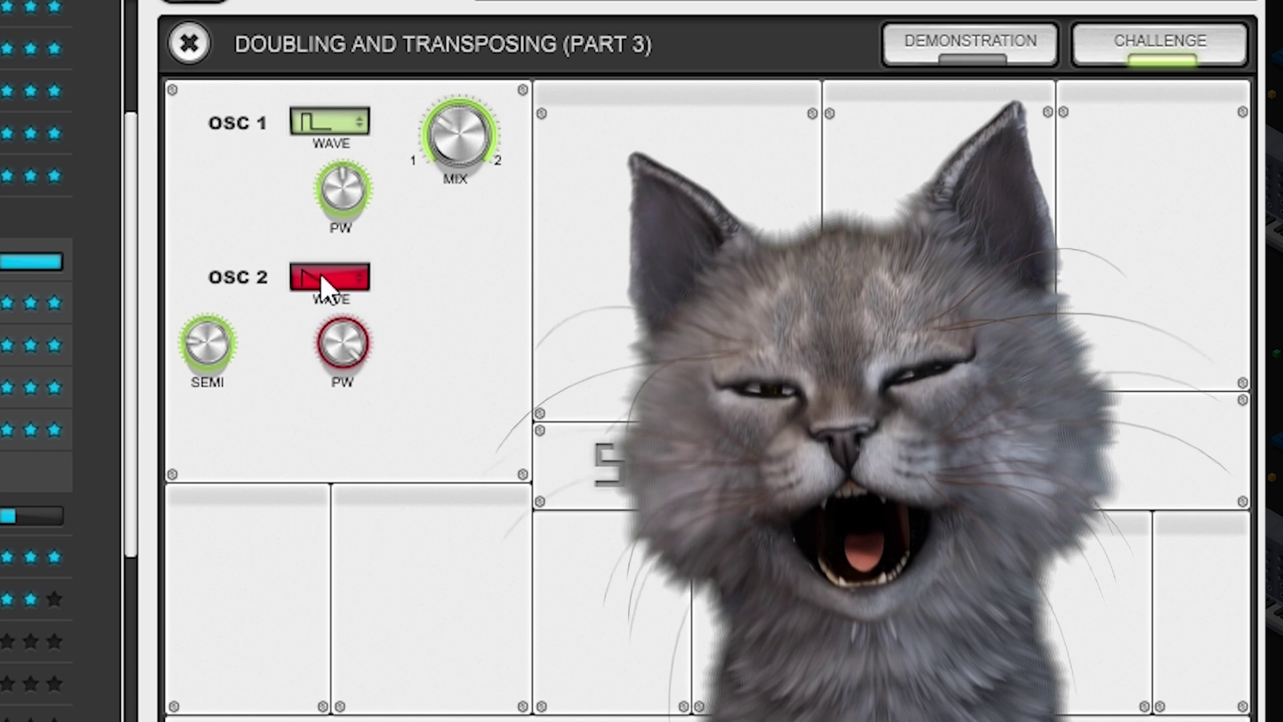
# Step: Set oscillator 2 to pulse with Medium pulse width, then load patch 2 of 6
pyautogui.click(430, 248)
pyautogui.click(434, 274)
pyautogui.moveTo(347, 389); pyautogui.dragTo(343, 428)
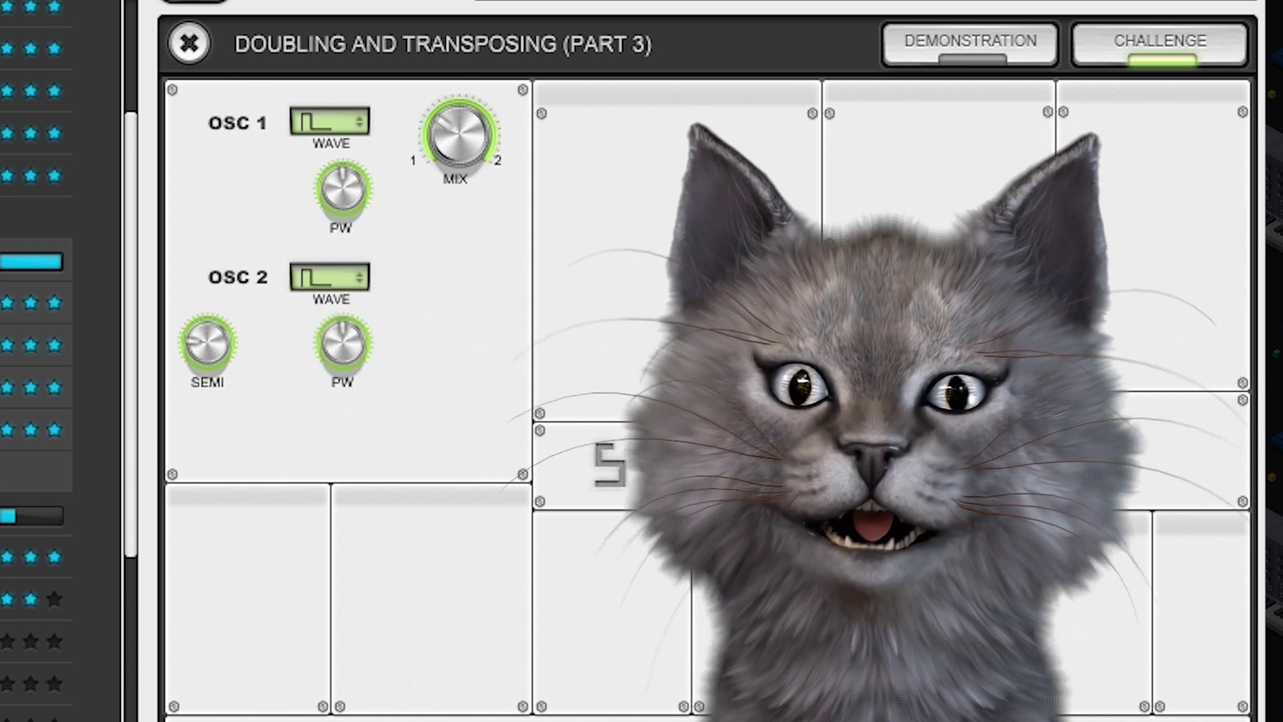
pyautogui.click(525, 566)
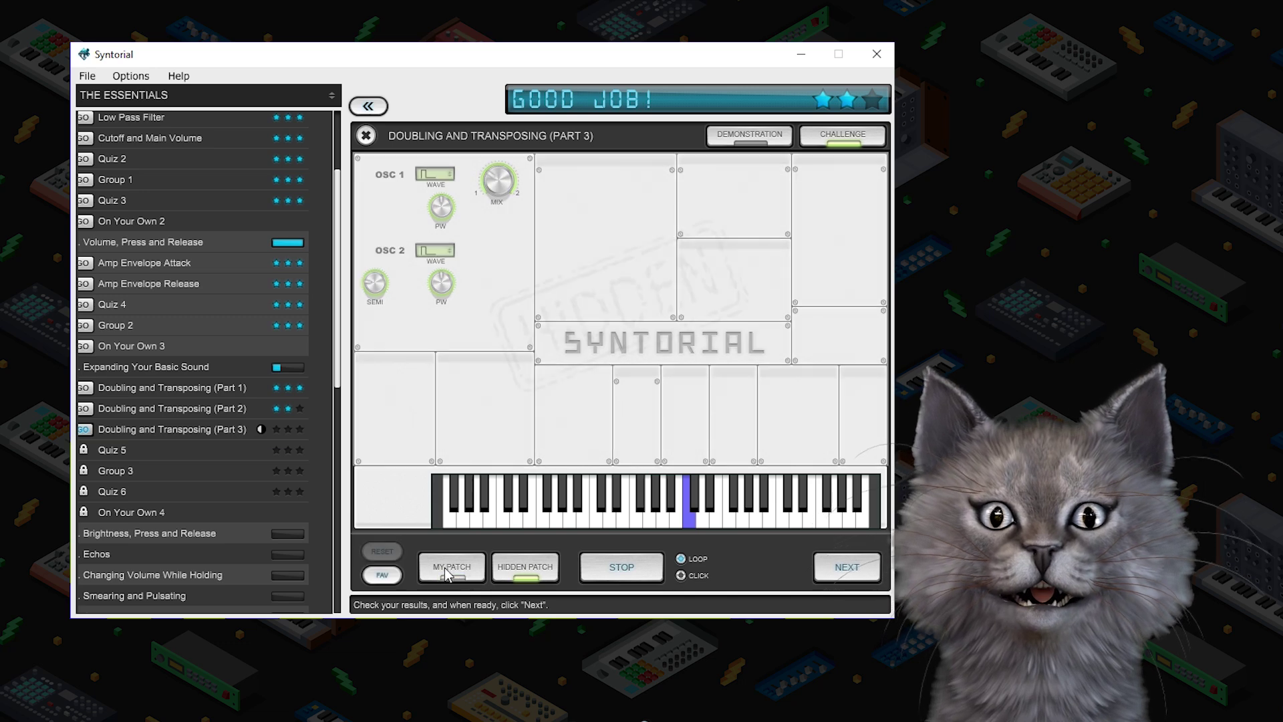
pyautogui.click(835, 568)
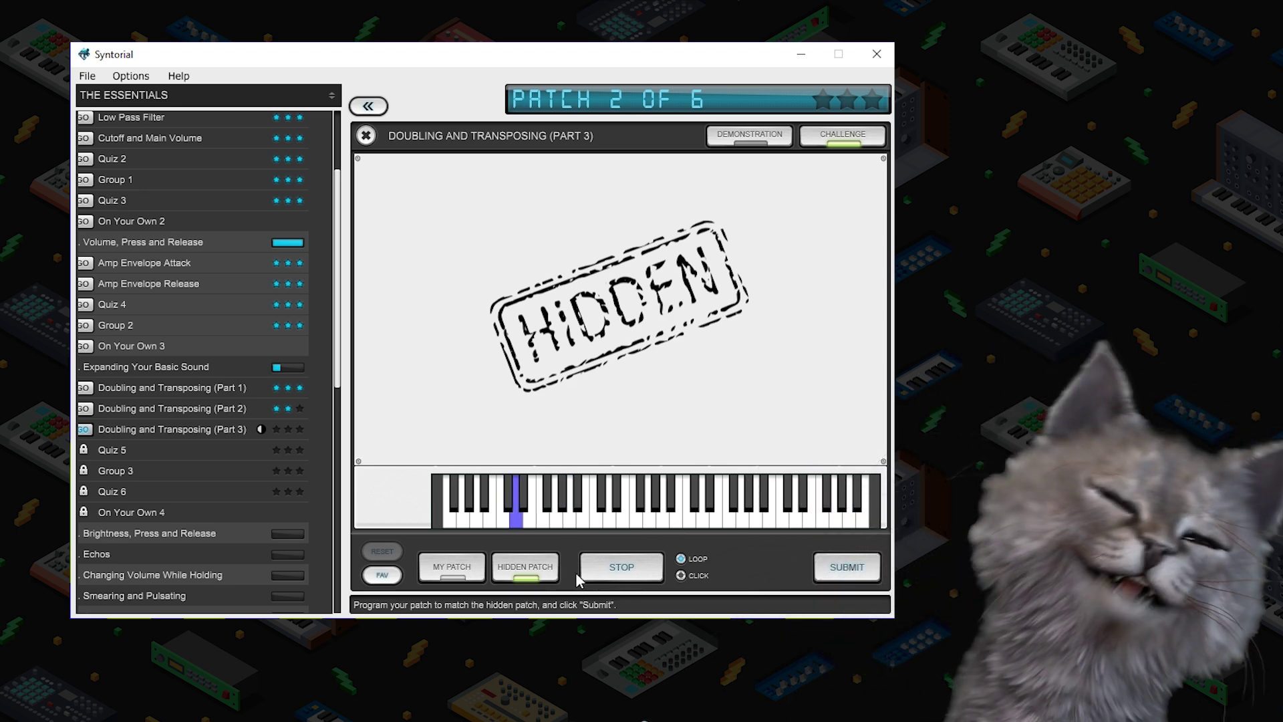
# Step: Transpose oscillator 2 to 13 semitones while comparing with the hidden patch
pyautogui.click(459, 572)
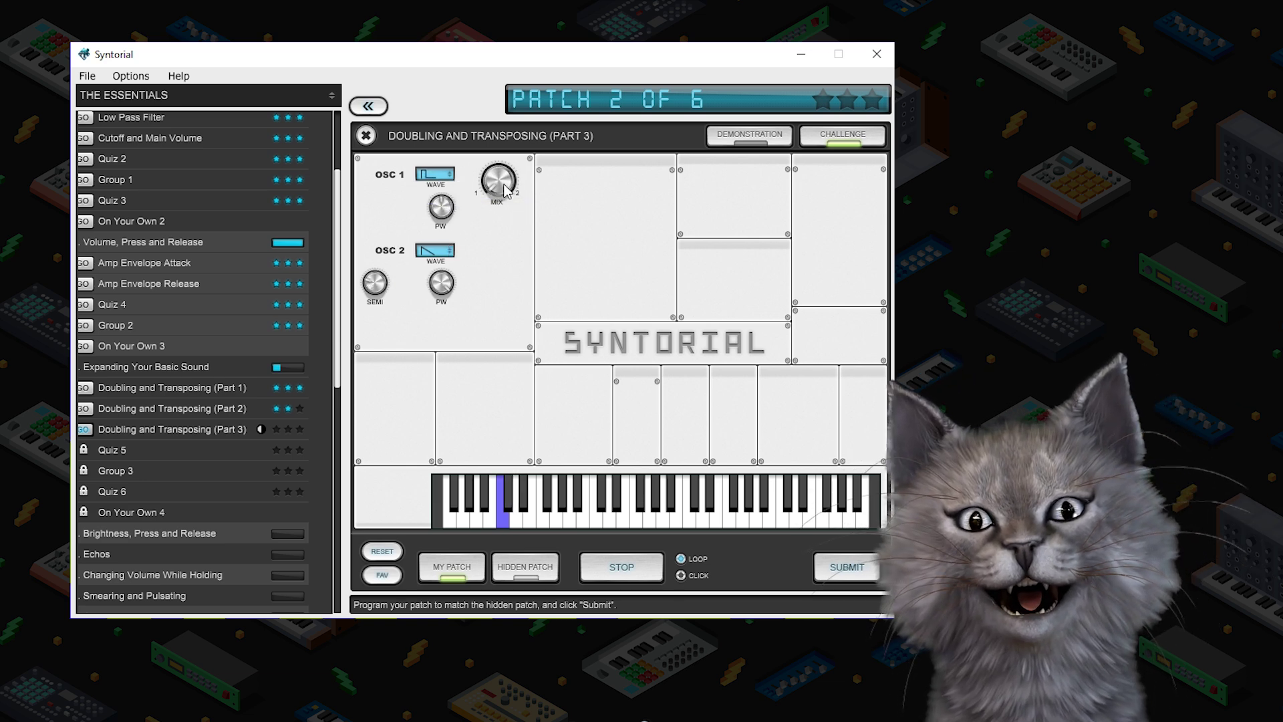
pyautogui.click(510, 577)
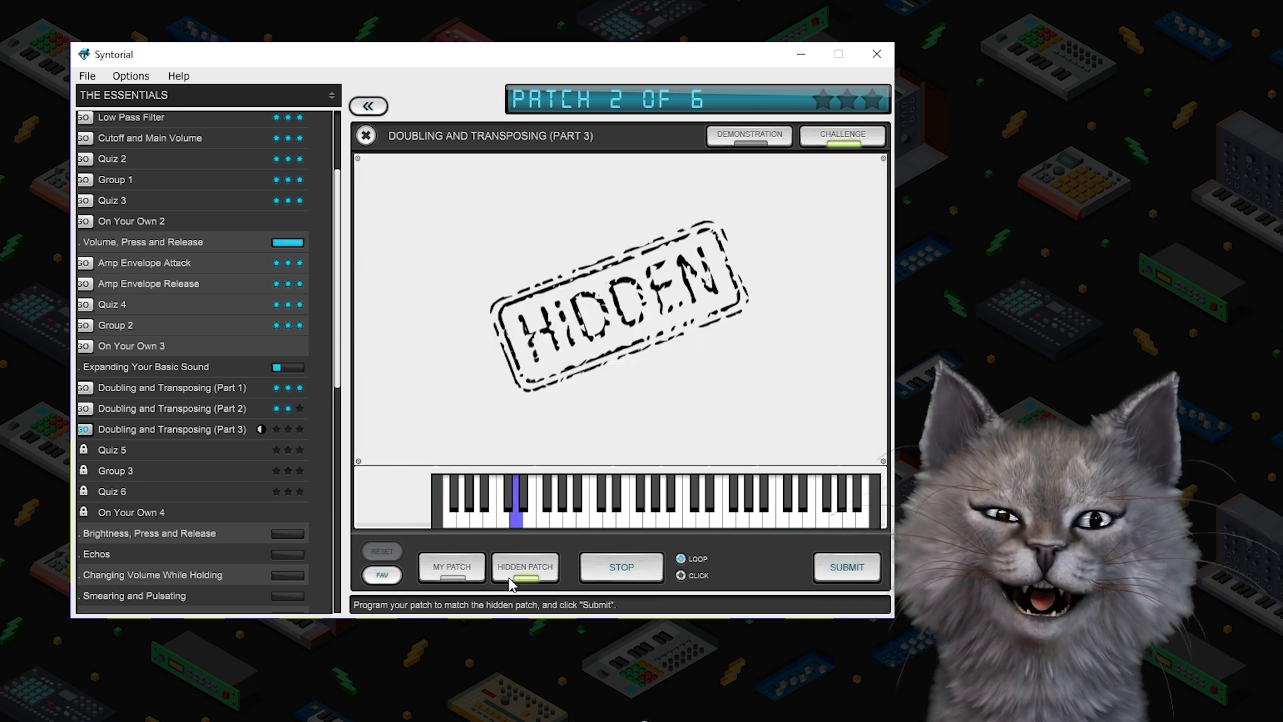
pyautogui.click(459, 579)
pyautogui.moveTo(385, 284); pyautogui.dragTo(396, 191)
pyautogui.click(525, 568)
pyautogui.click(451, 568)
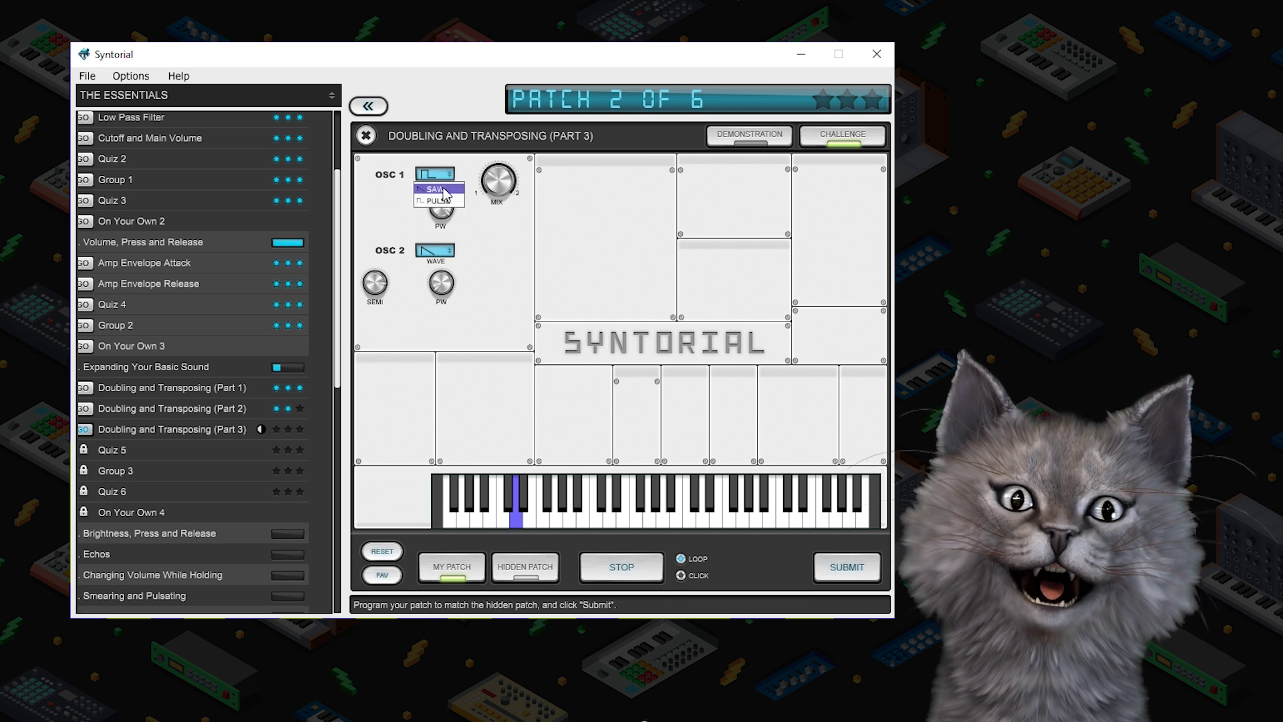
# Step: A/B the patch against the hidden one, submit patch 2, and load patch 3
pyautogui.click(508, 567)
pyautogui.click(452, 568)
pyautogui.click(526, 568)
pyautogui.click(452, 568)
pyautogui.click(525, 568)
pyautogui.click(840, 572)
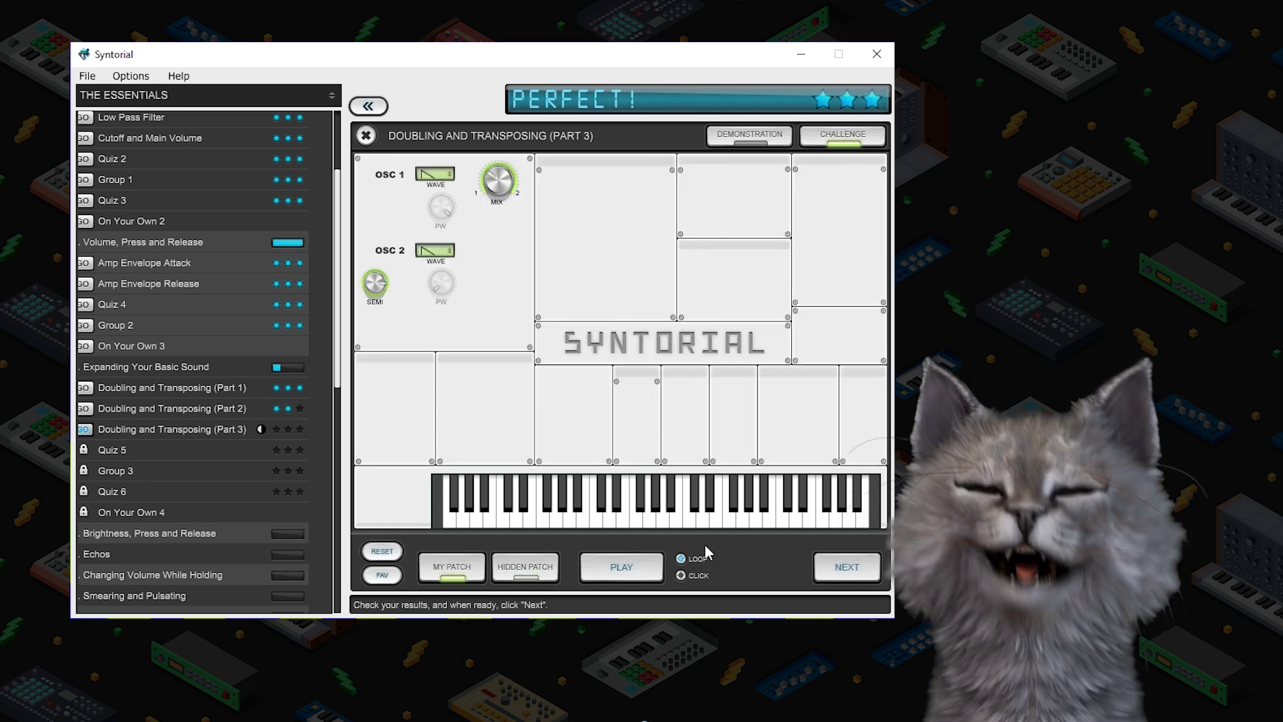
pyautogui.click(843, 566)
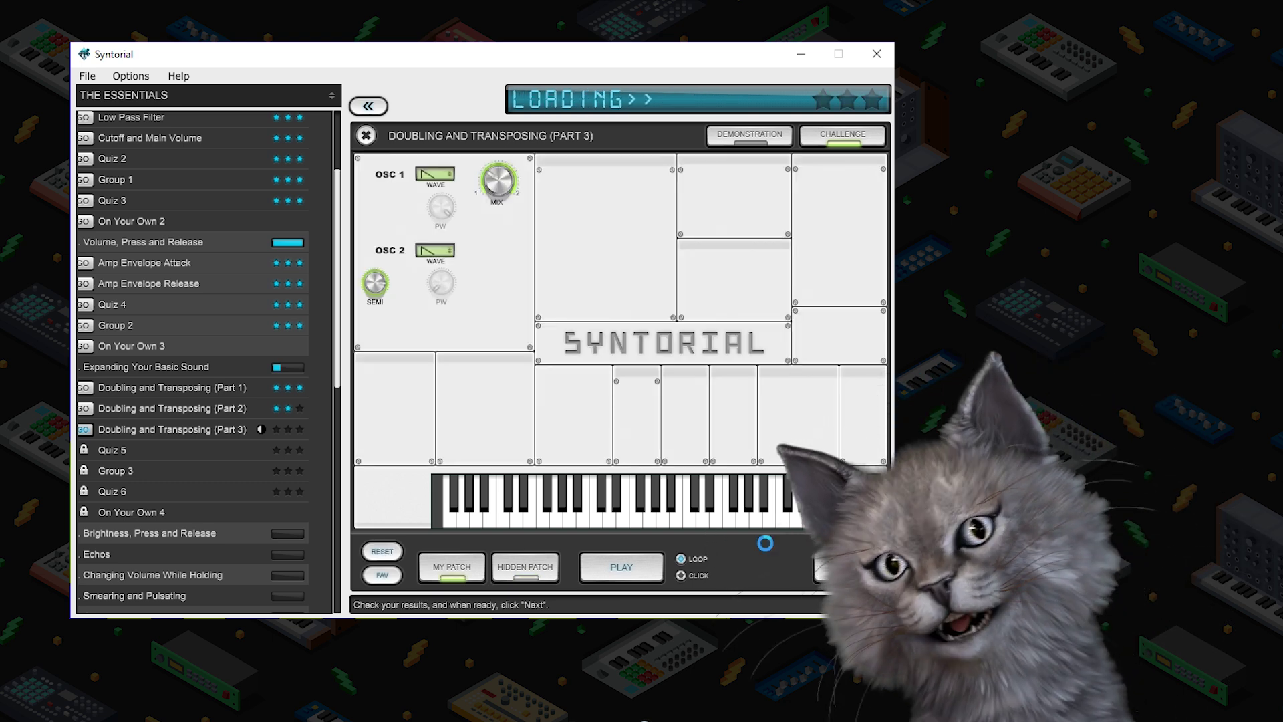
# Step: Set oscillator 2 to a saw wave after comparing with the hidden patch, and submit patch 3
pyautogui.click(452, 574)
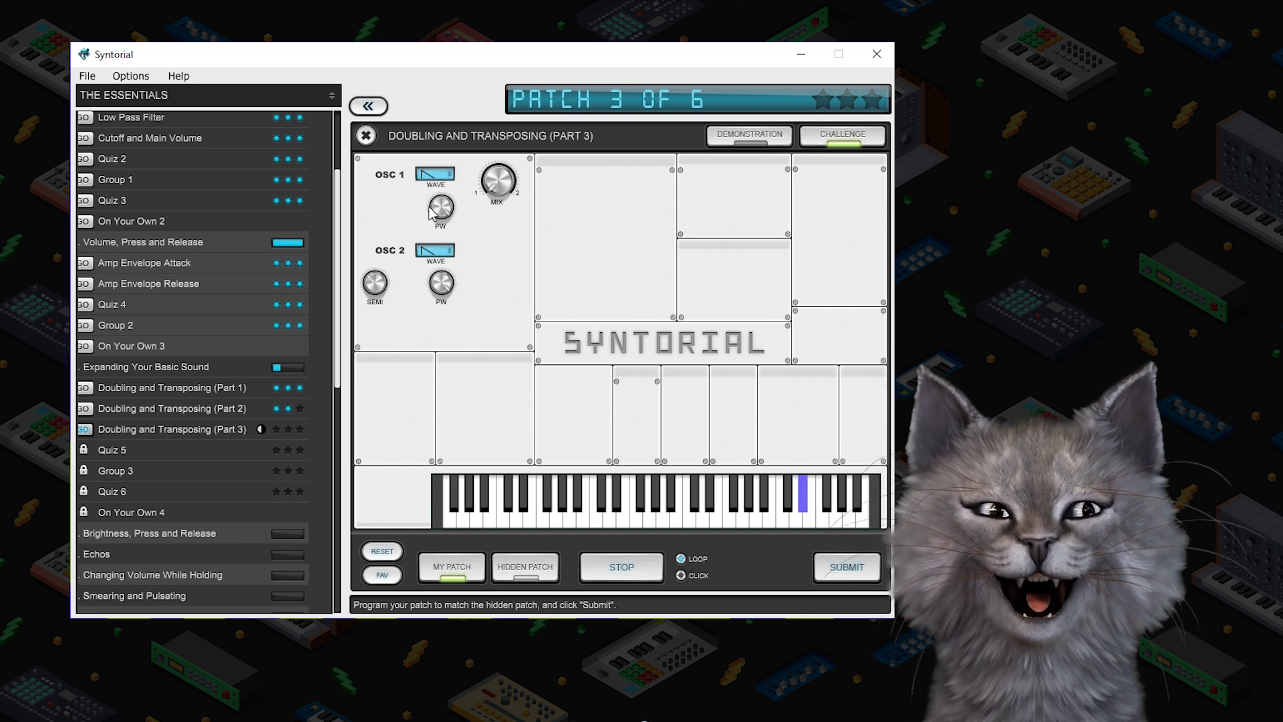
pyautogui.press('Tab')
pyautogui.click(451, 577)
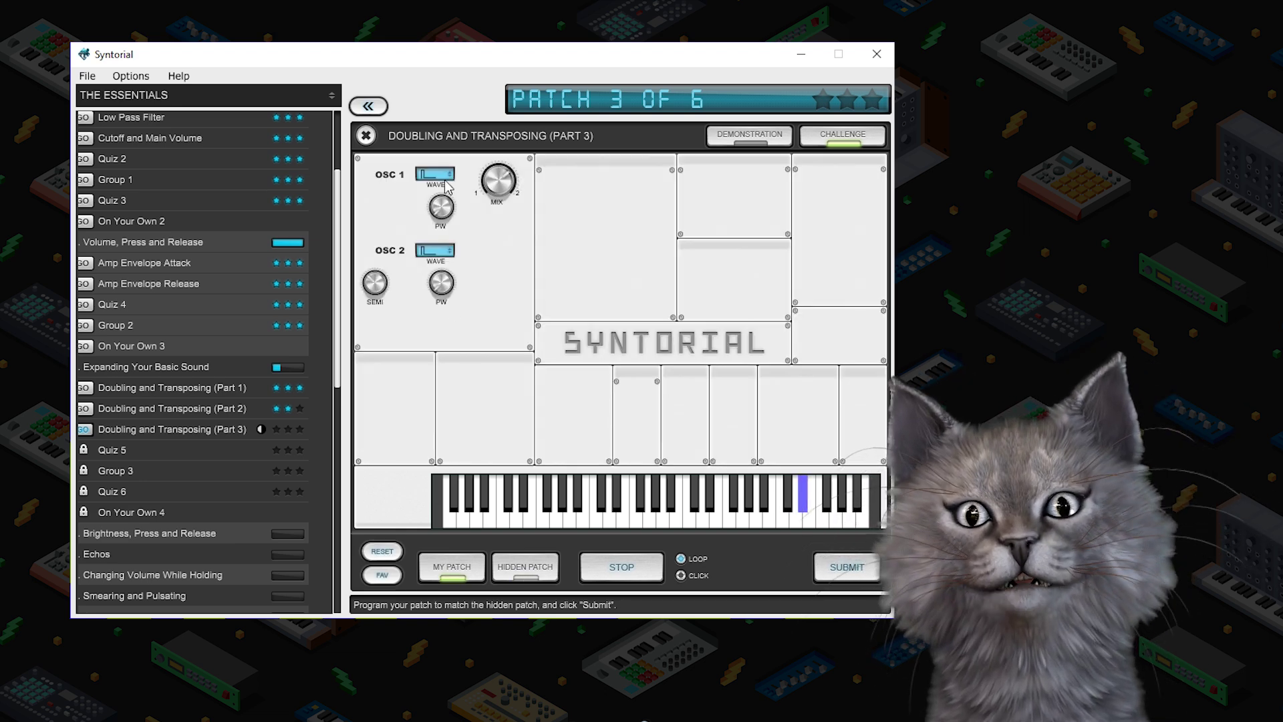
pyautogui.click(523, 579)
pyautogui.click(467, 579)
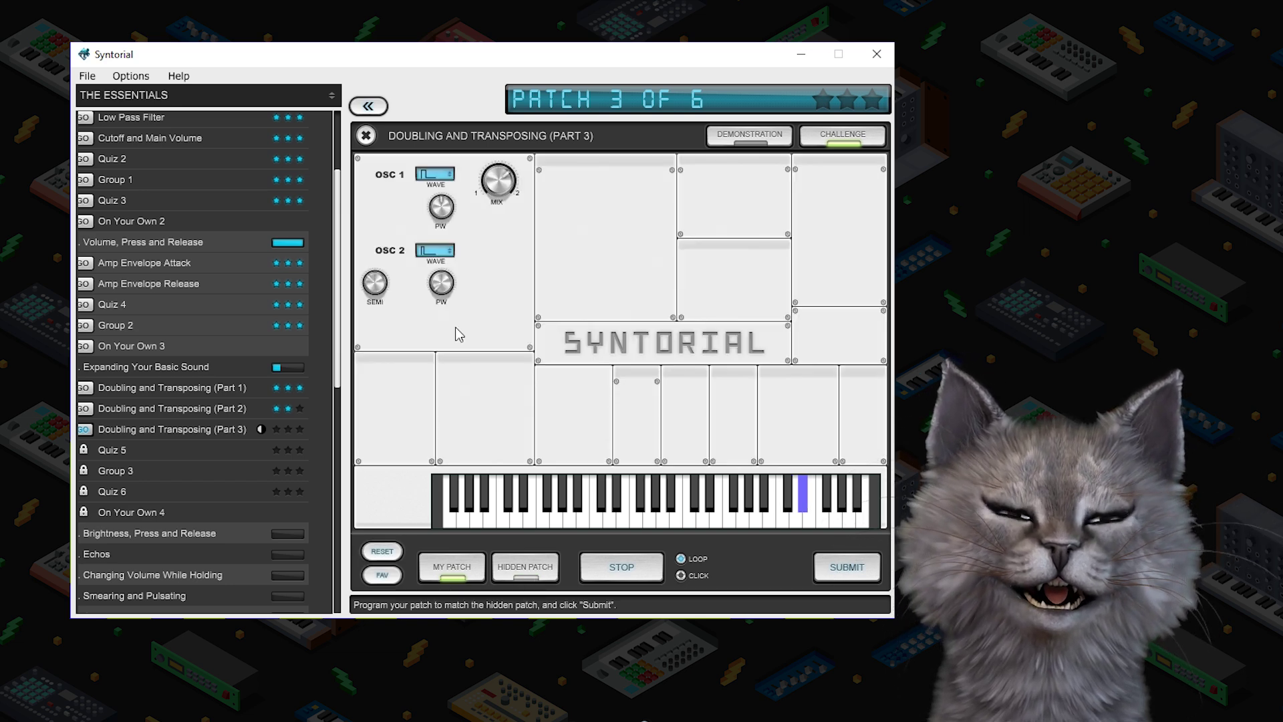
pyautogui.press('Tab')
pyautogui.press('Tab')
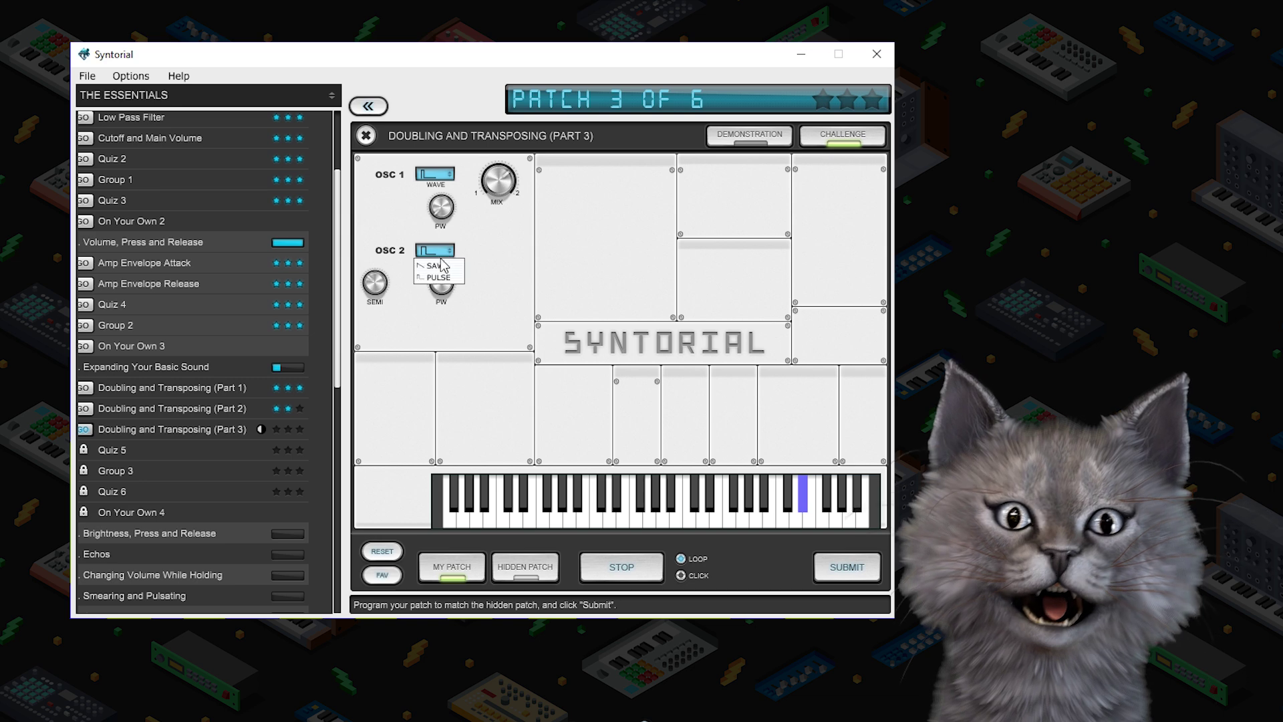
pyautogui.click(446, 267)
pyautogui.click(532, 576)
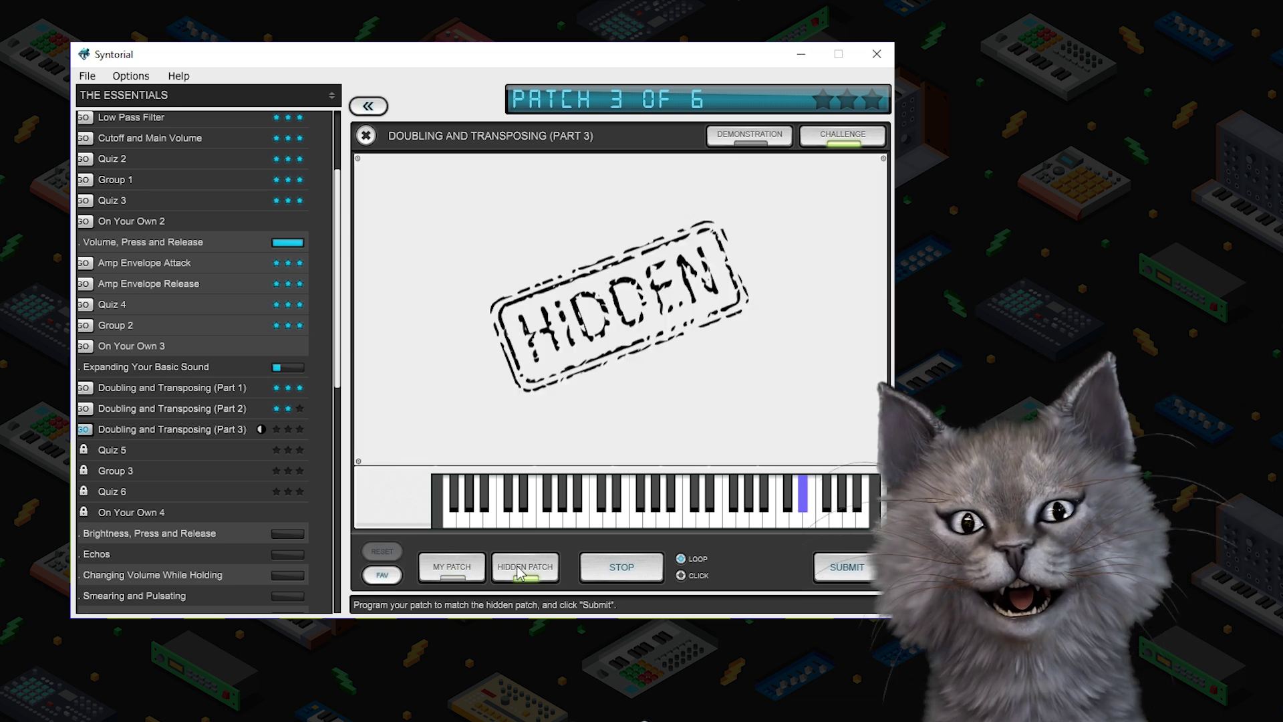
pyautogui.click(451, 576)
pyautogui.press('Return')
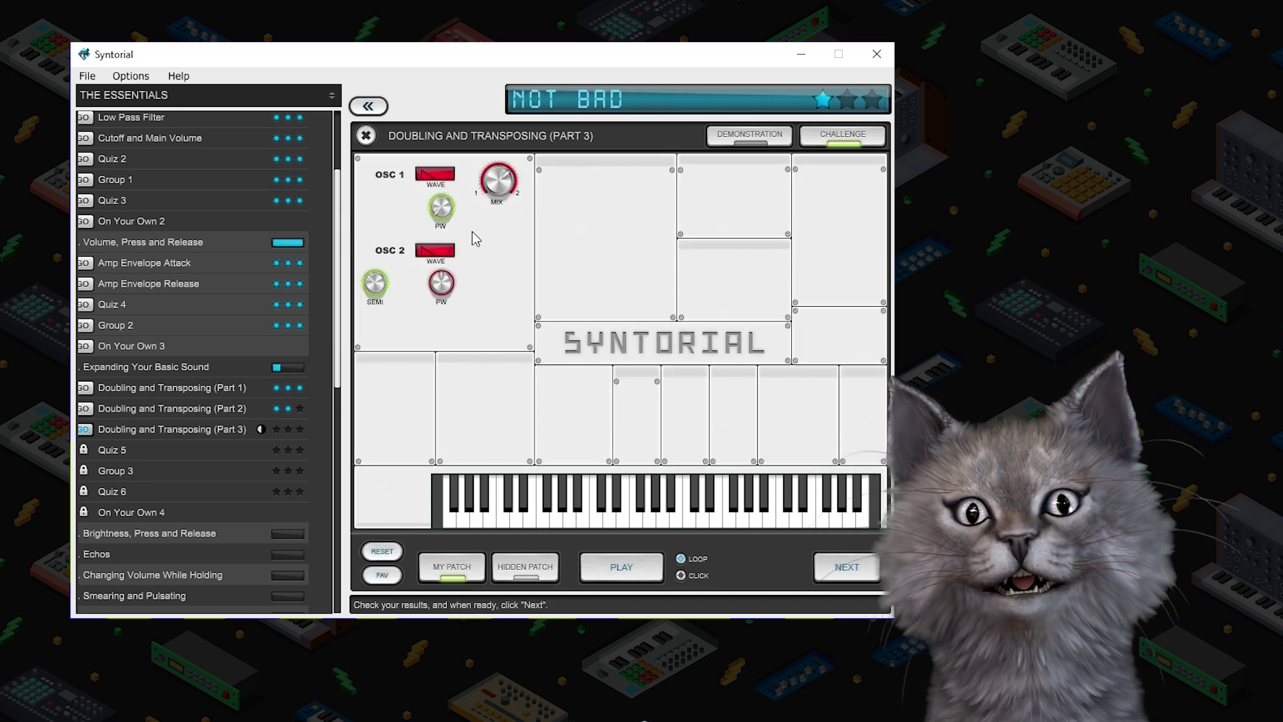
# Step: Set both oscillators to pulse, oscillator 2's pulse width to Thin, and the mix to 70/30
pyautogui.click(445, 175)
pyautogui.click(449, 202)
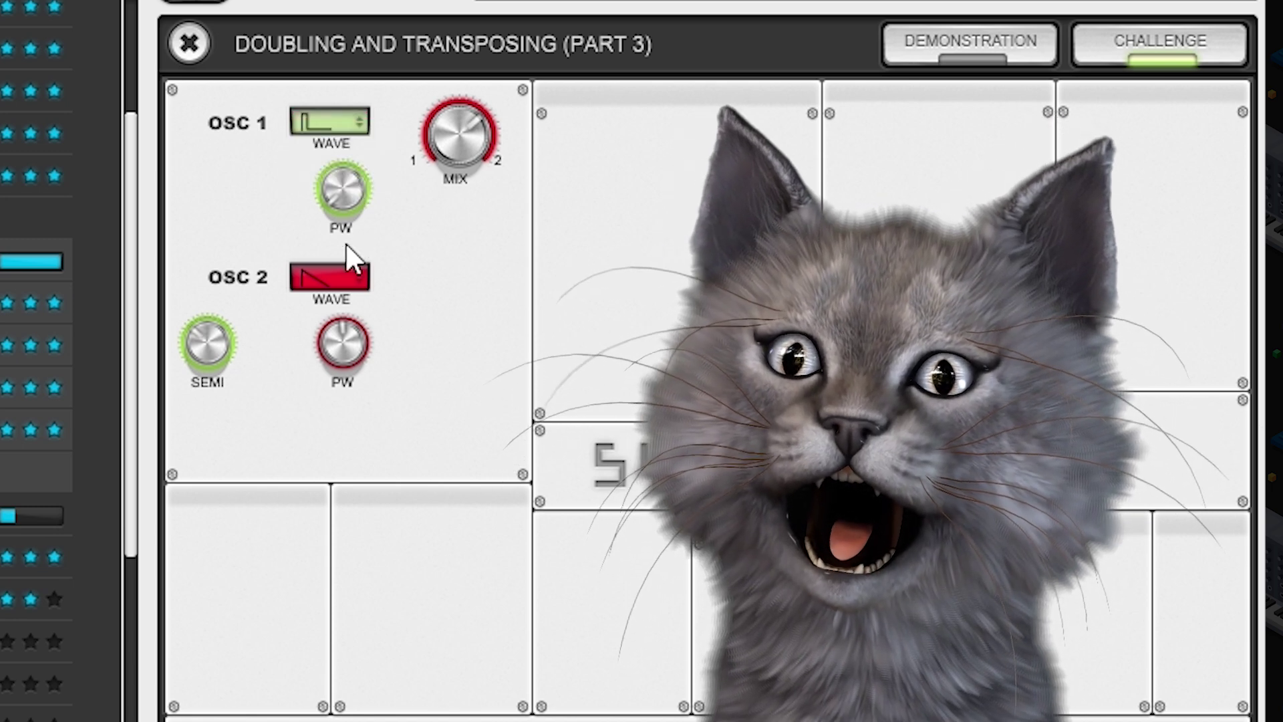
pyautogui.click(343, 280)
pyautogui.click(338, 329)
pyautogui.moveTo(351, 334); pyautogui.dragTo(351, 415)
pyautogui.moveTo(455, 127); pyautogui.dragTo(461, 169)
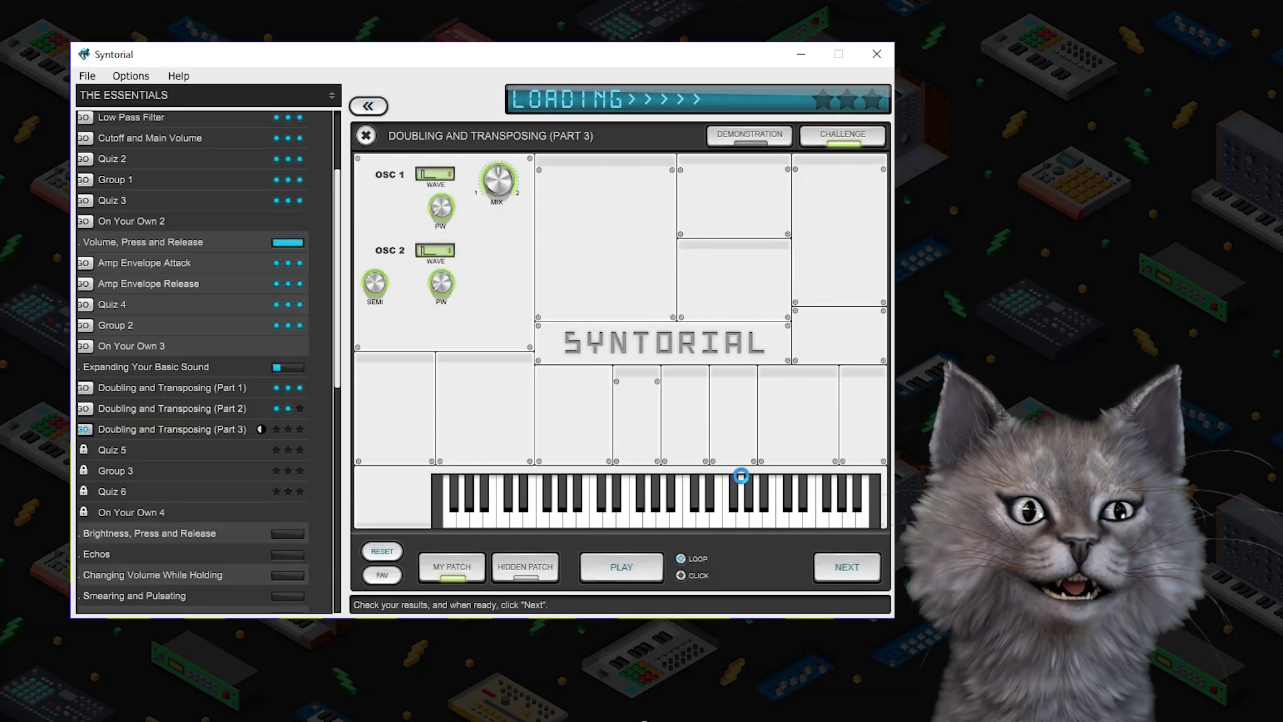
# Step: Set oscillator 2 to a pulse wave and compare it against the hidden patch
pyautogui.click(461, 569)
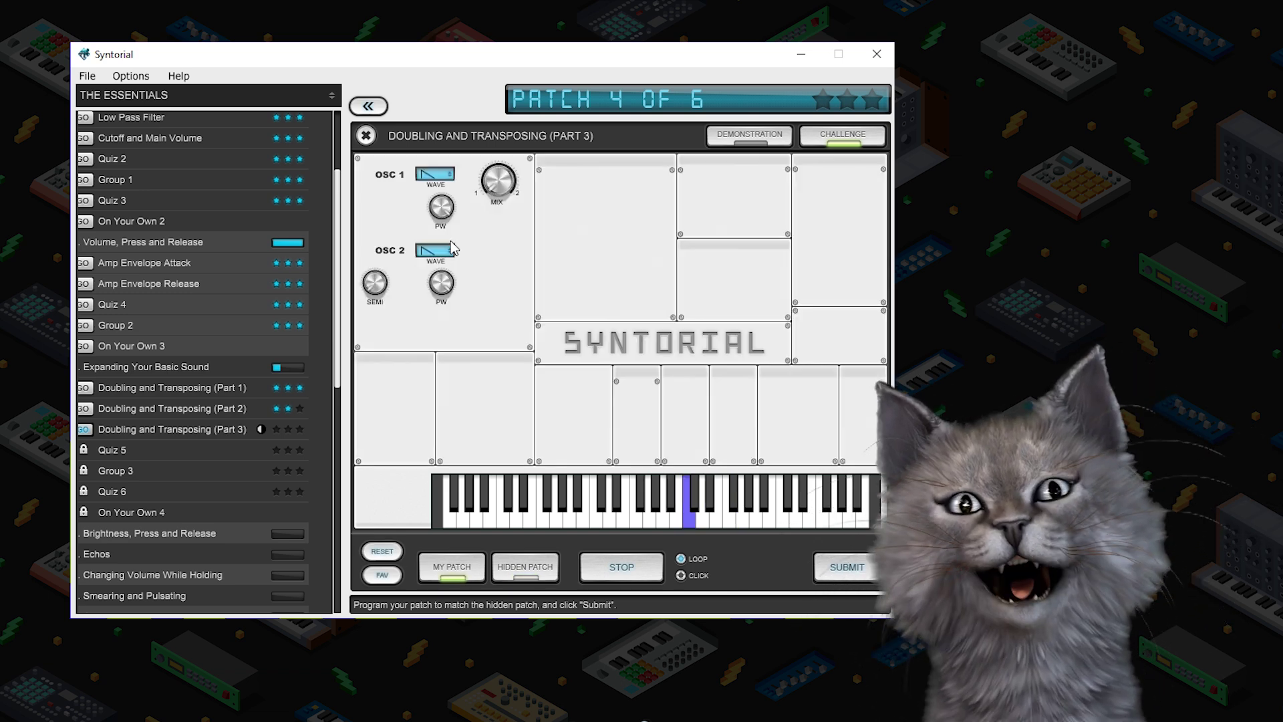
pyautogui.click(438, 251)
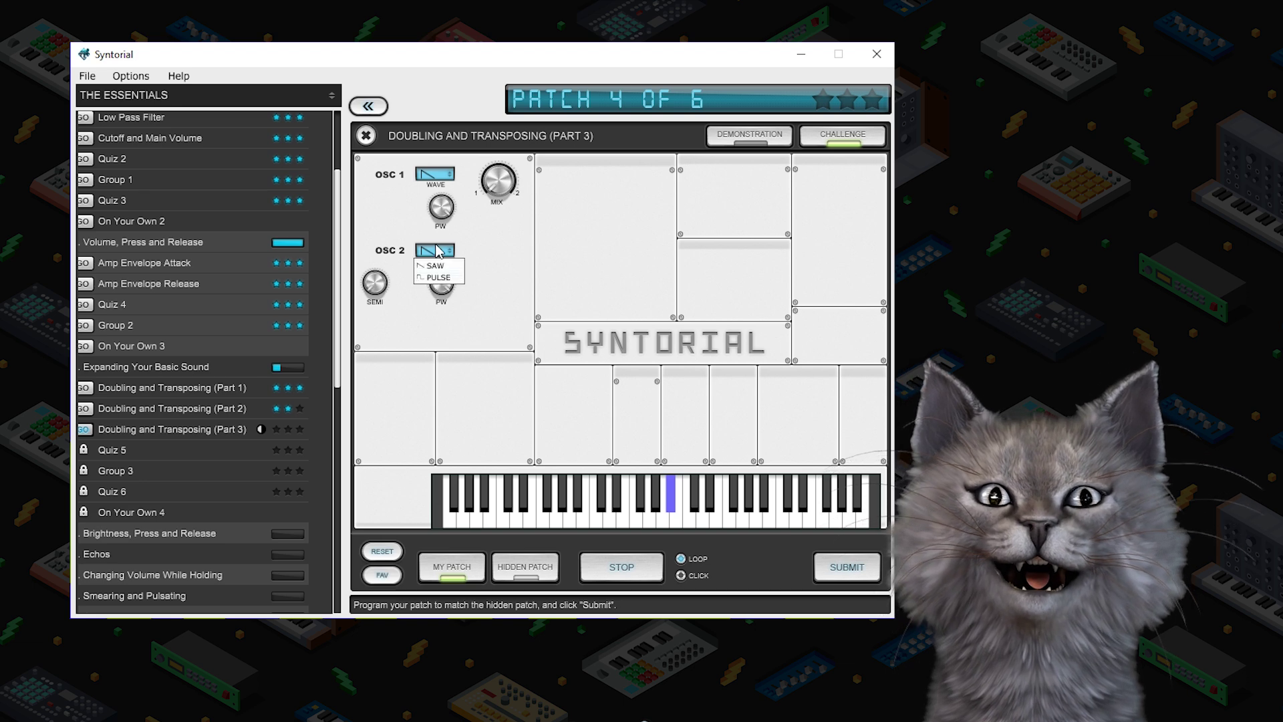
pyautogui.click(435, 278)
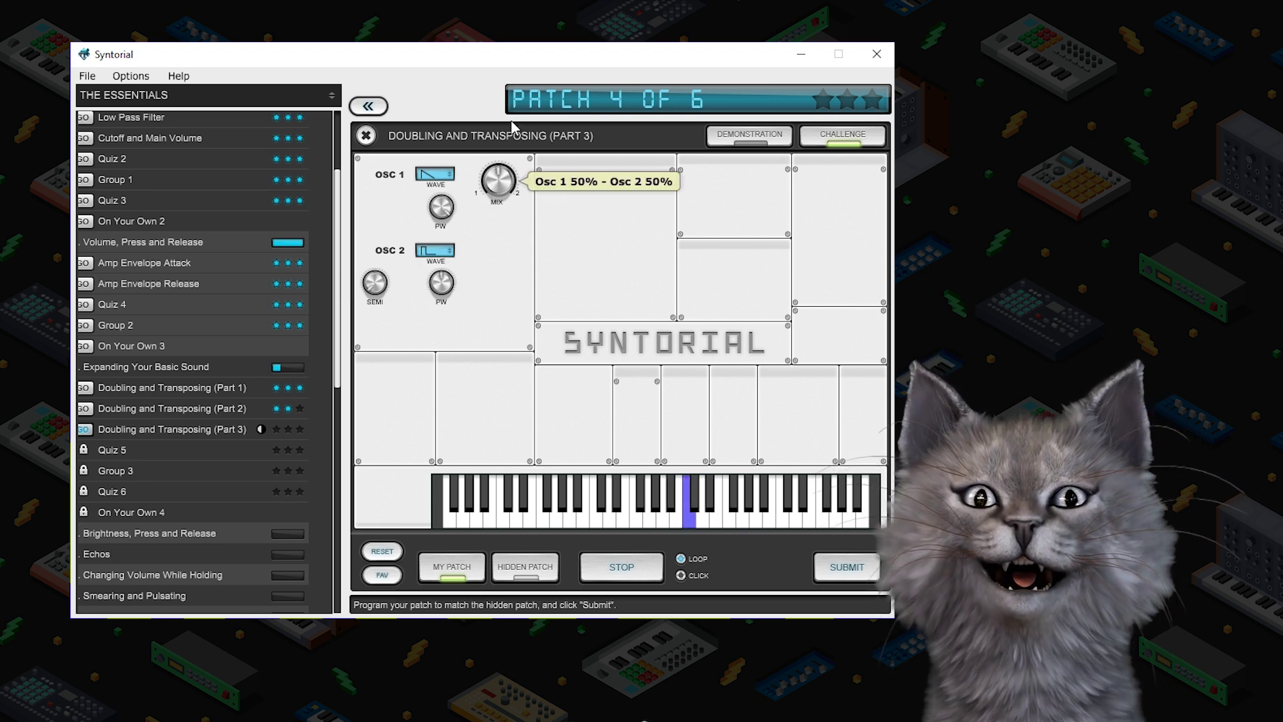
pyautogui.click(526, 567)
pyautogui.click(450, 569)
# Step: Narrow oscillator 1's pulse width to Thin and compare with the hidden patch
pyautogui.click(433, 176)
pyautogui.click(441, 201)
pyautogui.moveTo(442, 239); pyautogui.dragTo(439, 273)
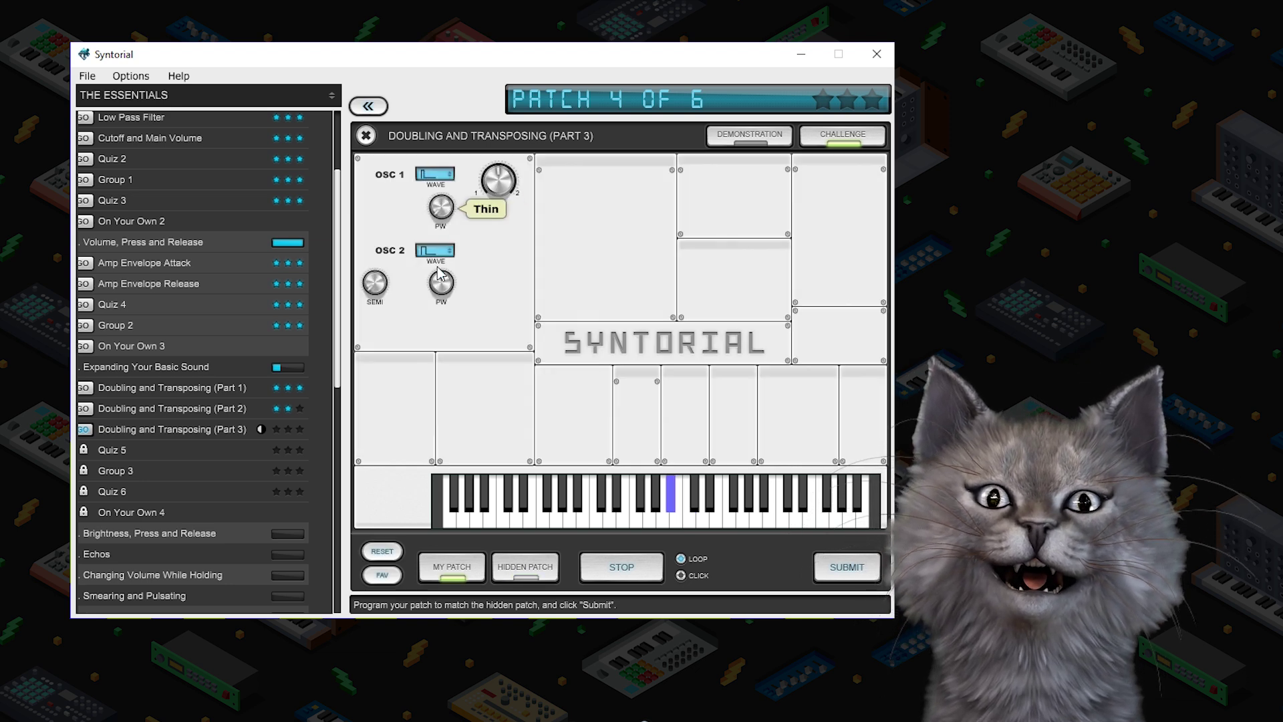
pyautogui.click(526, 566)
pyautogui.click(451, 566)
# Step: Recheck against the hidden patch, trying oscillator 1 as saw before returning it to square
pyautogui.moveTo(444, 287)
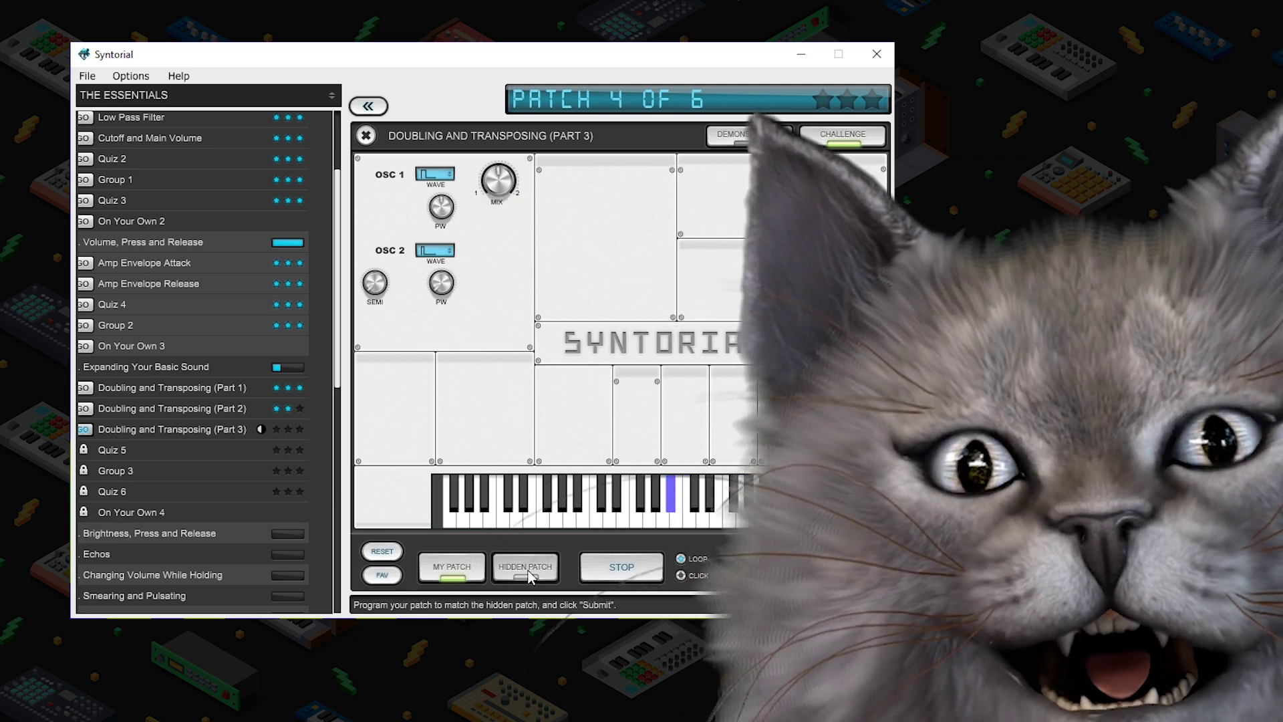
pyautogui.click(525, 568)
pyautogui.click(454, 575)
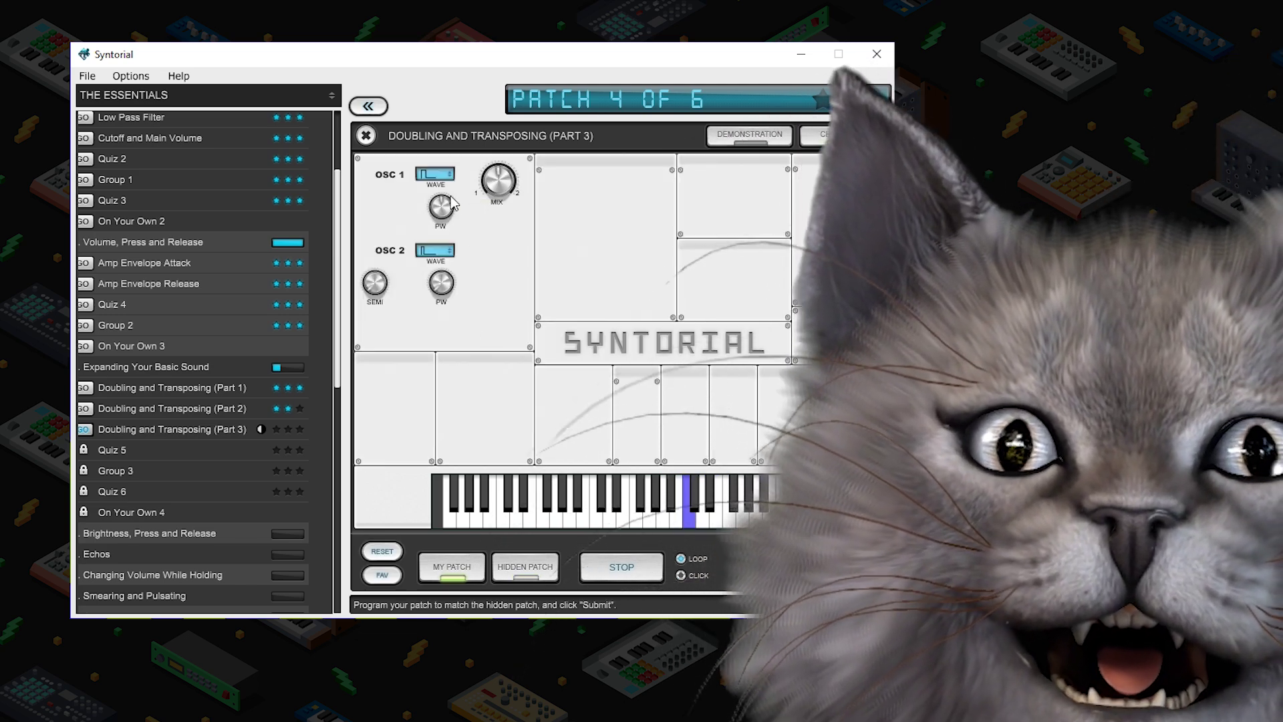
pyautogui.moveTo(452, 194)
pyautogui.click(526, 566)
pyautogui.click(452, 567)
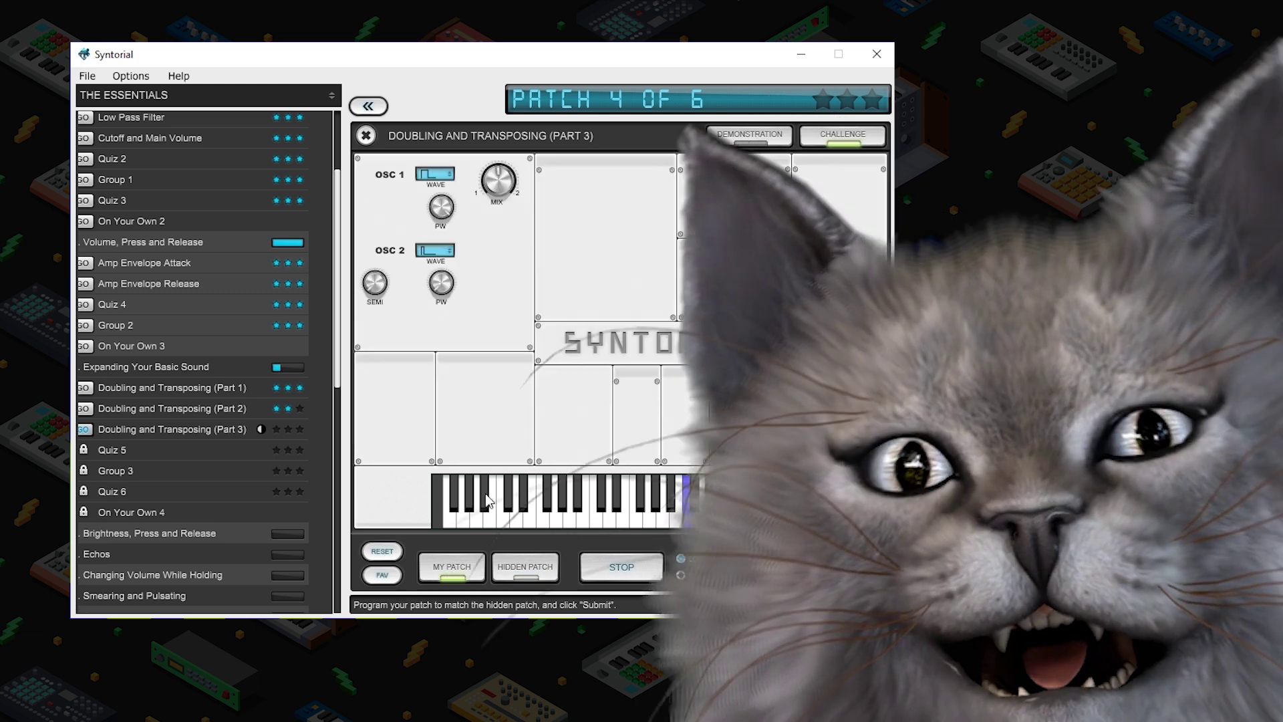
pyautogui.click(435, 174)
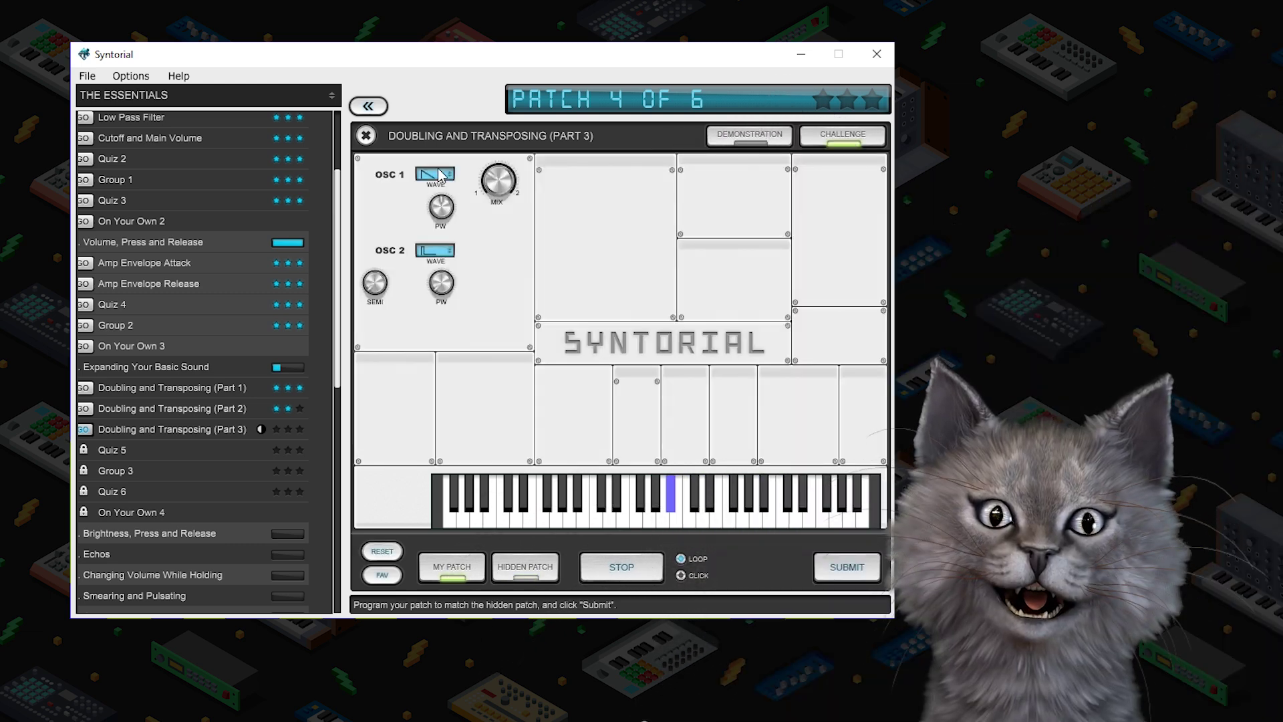
pyautogui.click(441, 175)
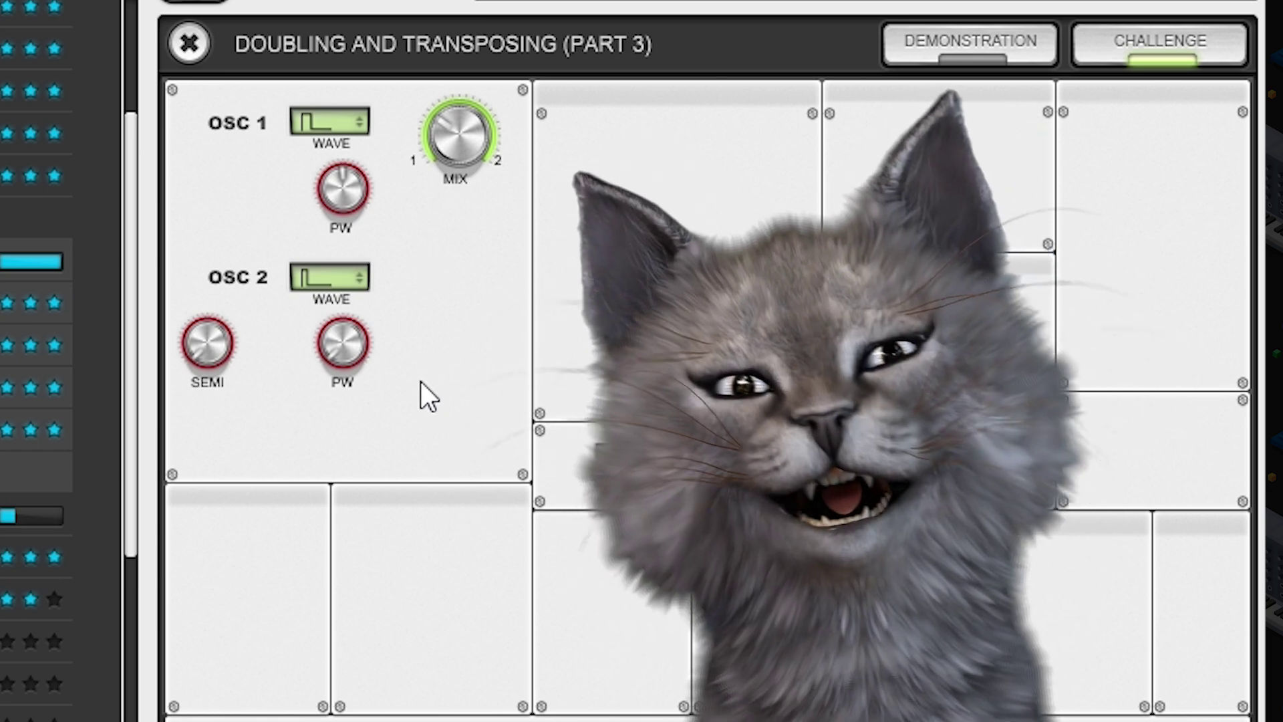
# Step: Transpose oscillator 2 to 24 semitones, widen its pulse width to Square, and submit patch 4
pyautogui.moveTo(204, 334); pyautogui.dragTo(282, 54)
pyautogui.moveTo(342, 335)
pyautogui.moveTo(343, 335); pyautogui.dragTo(342, 128)
pyautogui.moveTo(338, 203)
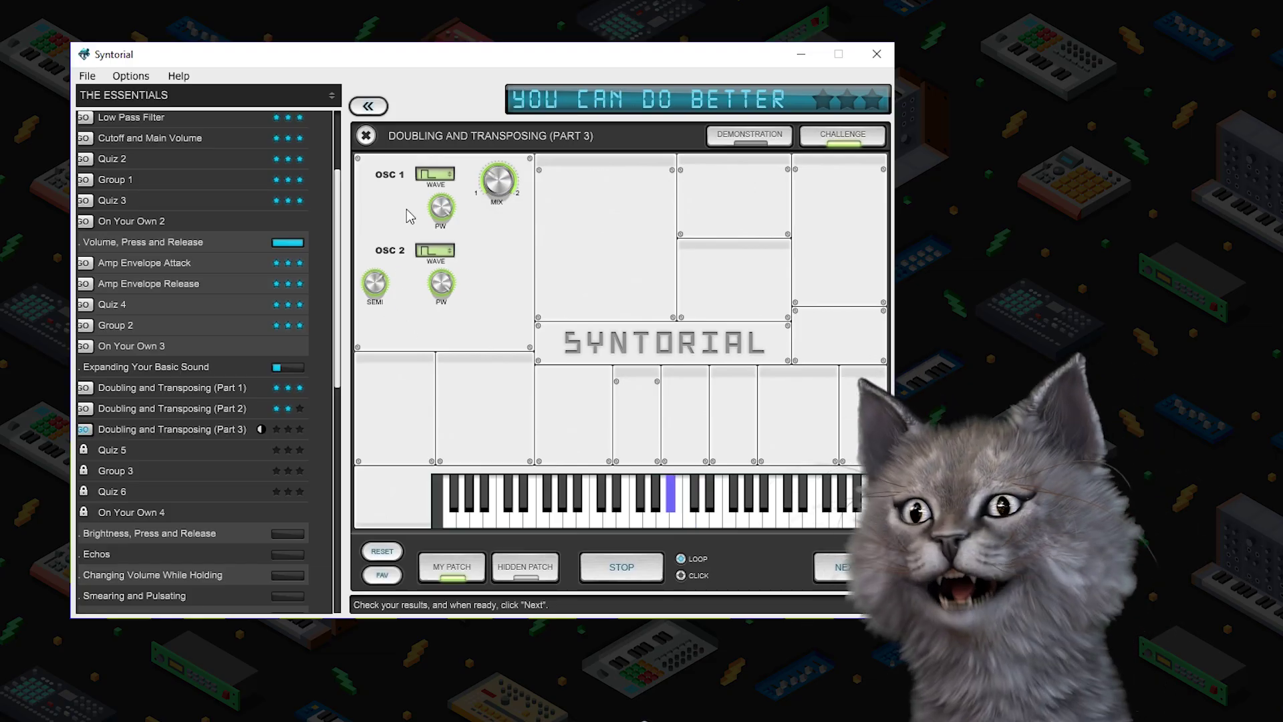
pyautogui.click(853, 555)
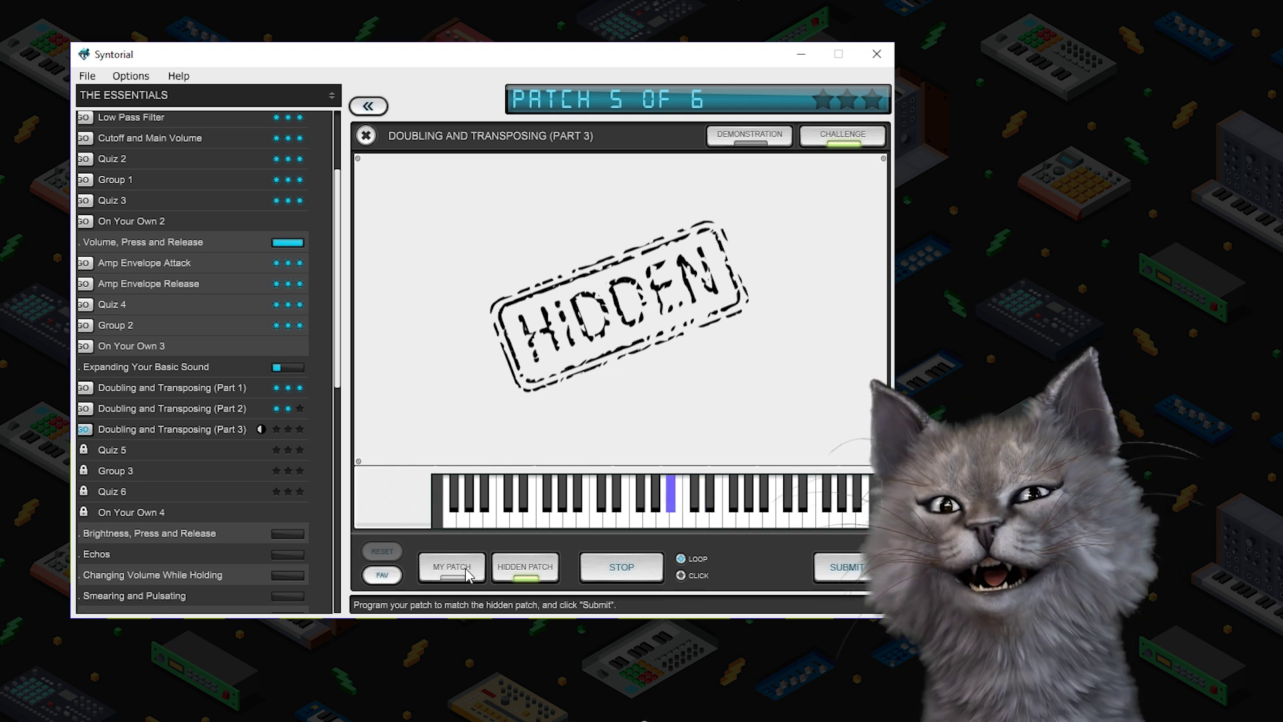
# Step: Set both oscillator 1 and oscillator 2 to pulse waves in my patch
pyautogui.click(467, 570)
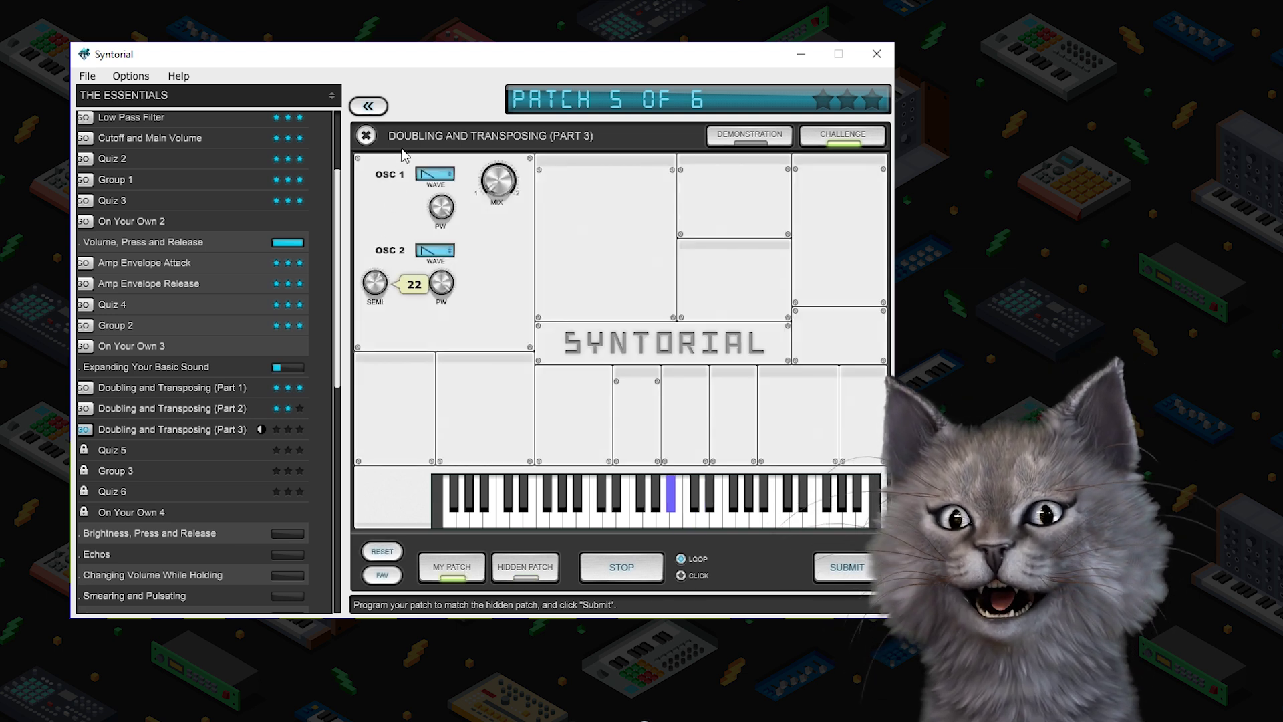
pyautogui.moveTo(511, 176)
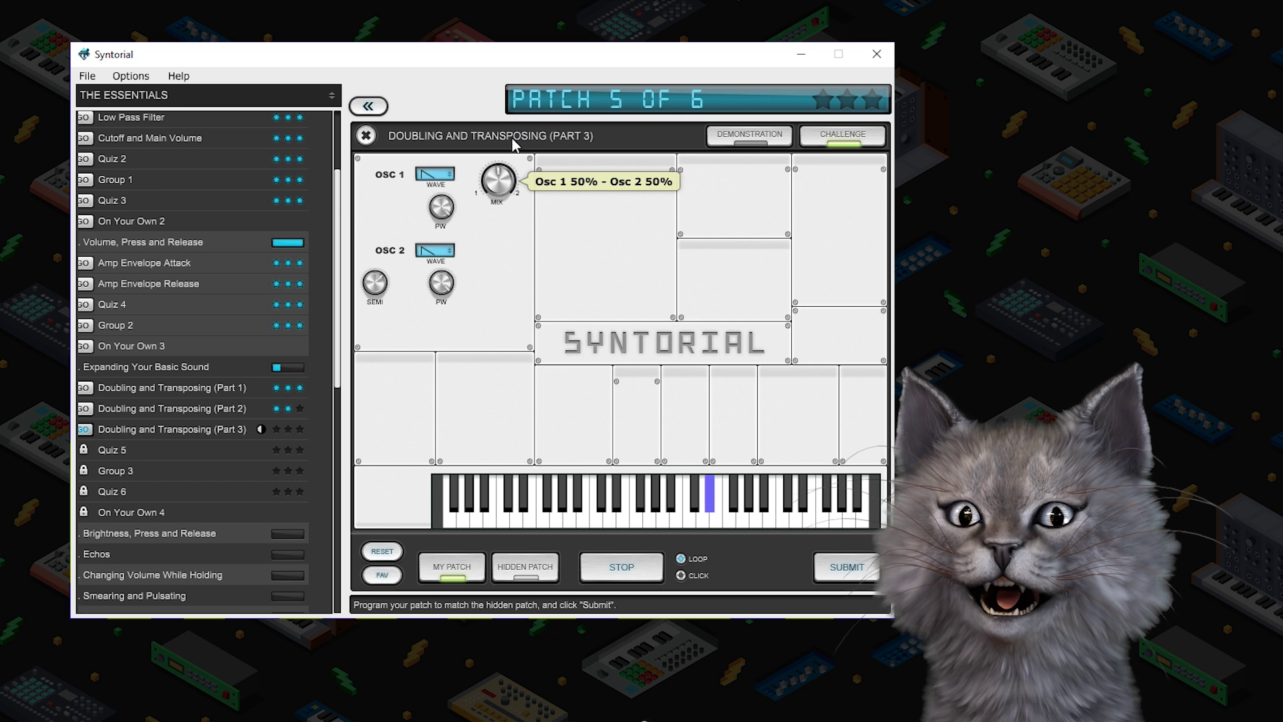
pyautogui.click(435, 250)
pyautogui.click(436, 276)
pyautogui.click(440, 175)
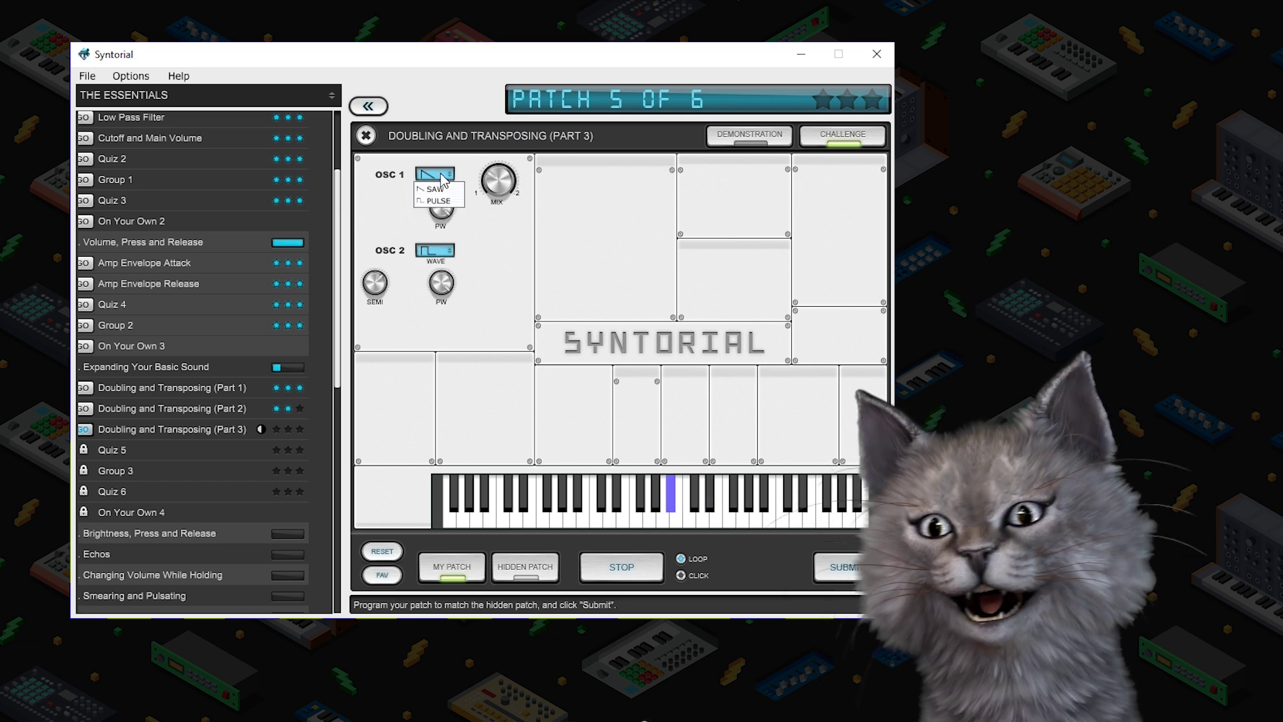
pyautogui.click(440, 201)
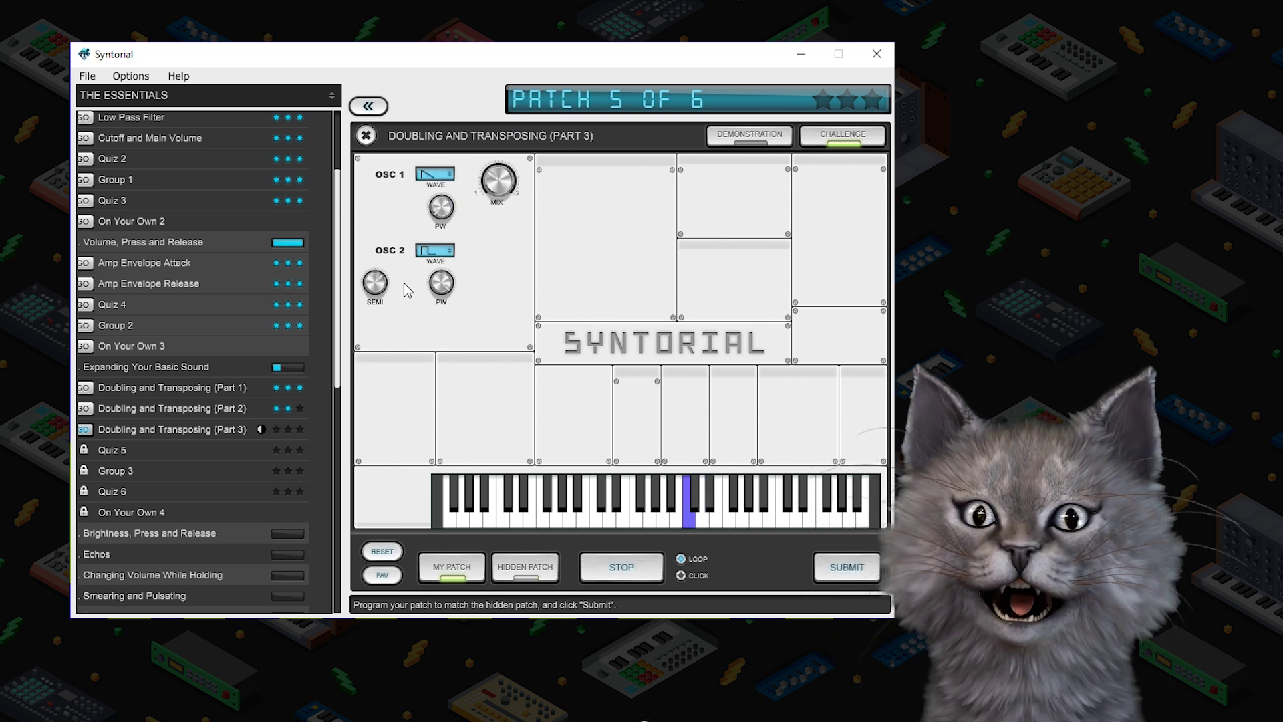
pyautogui.moveTo(497, 193)
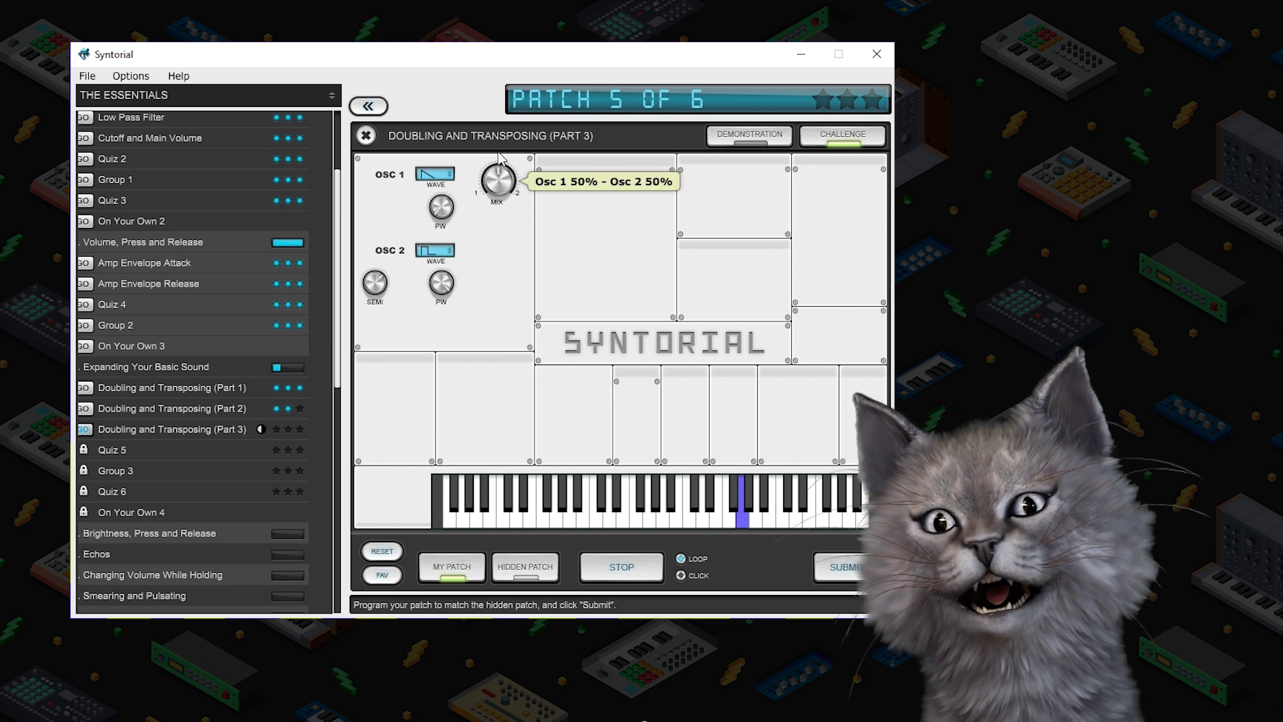
# Step: Compare with the hidden patch, set oscillator 2's pulse width to Medium, and submit patch 5
pyautogui.click(511, 569)
pyautogui.click(468, 574)
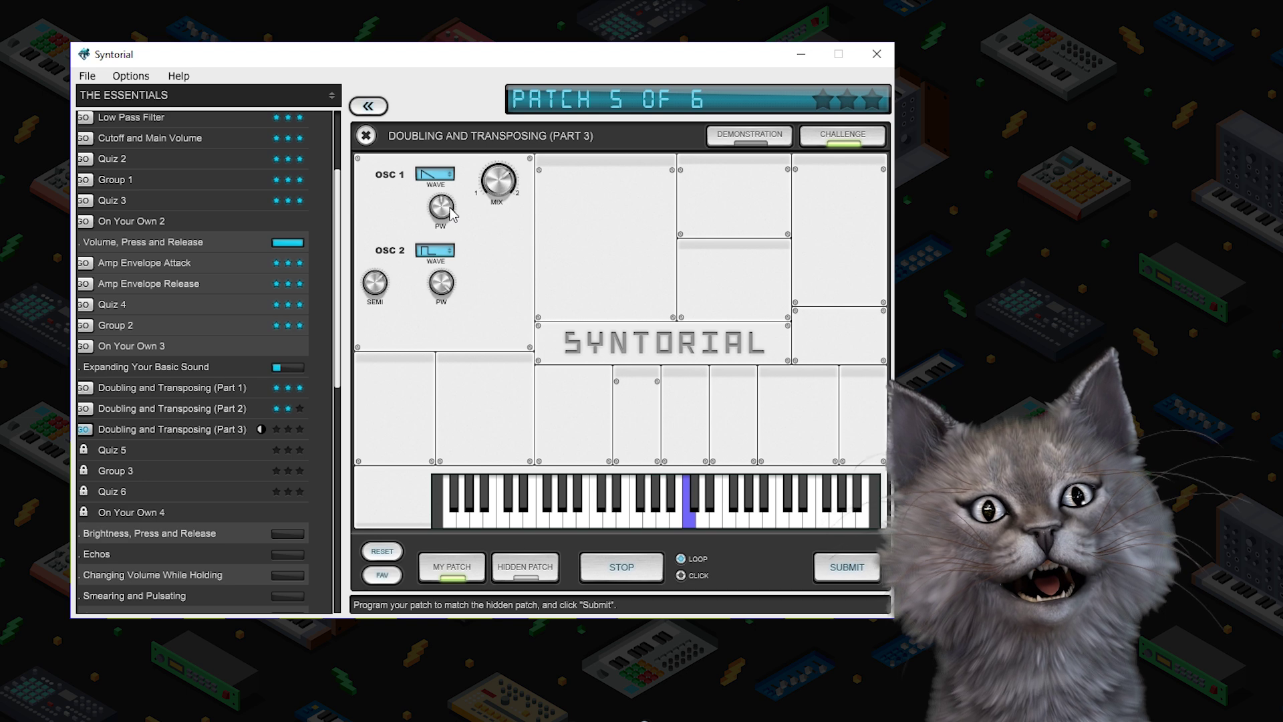
pyautogui.click(436, 175)
pyautogui.click(438, 198)
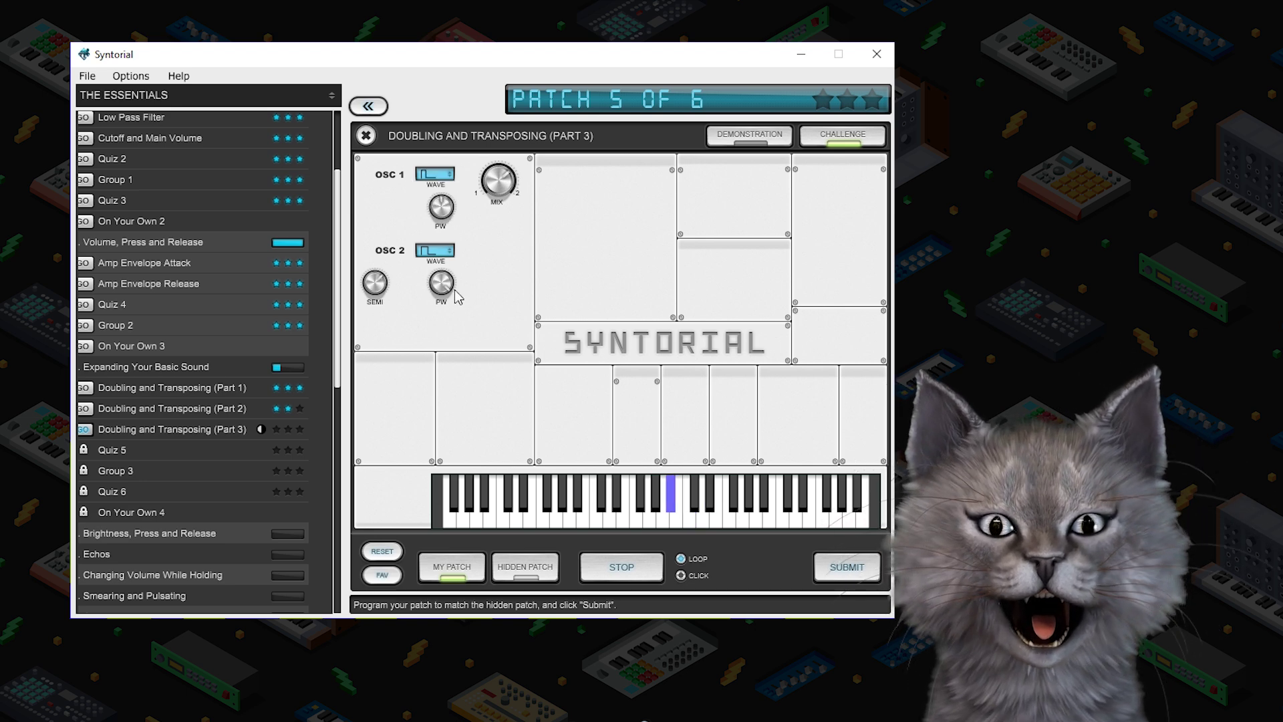
pyautogui.moveTo(442, 289); pyautogui.dragTo(446, 323)
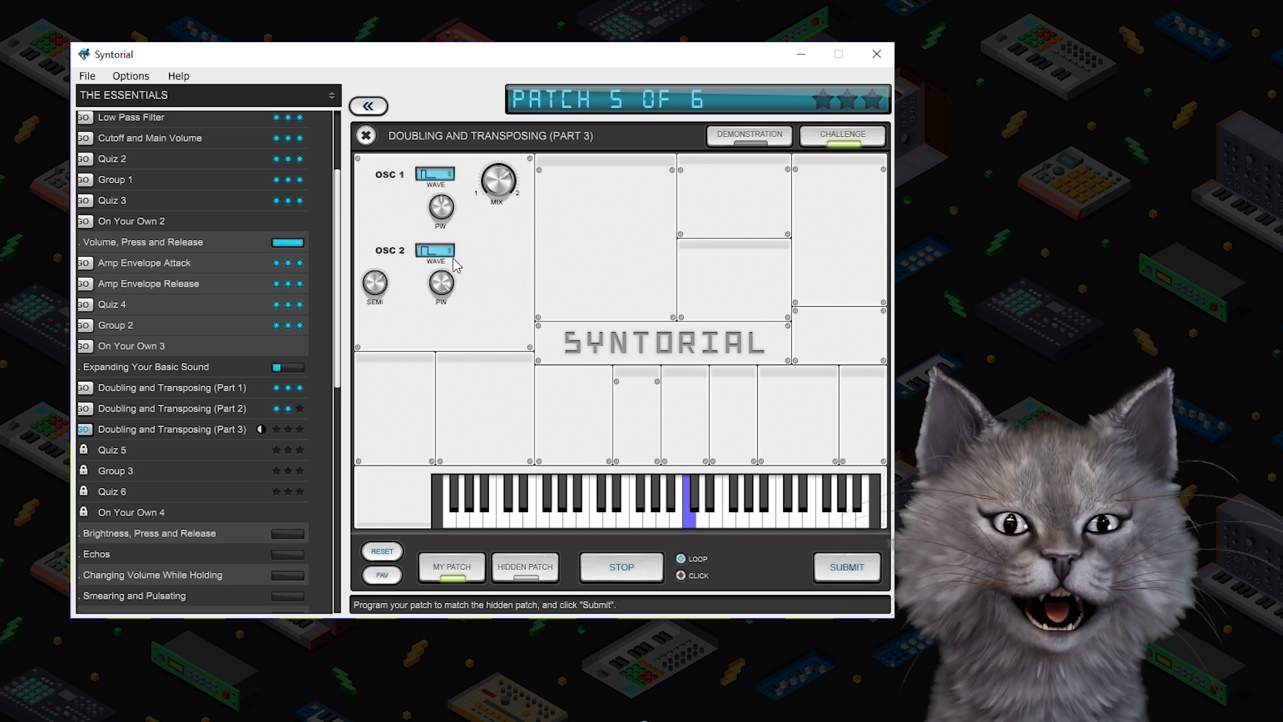
pyautogui.click(839, 567)
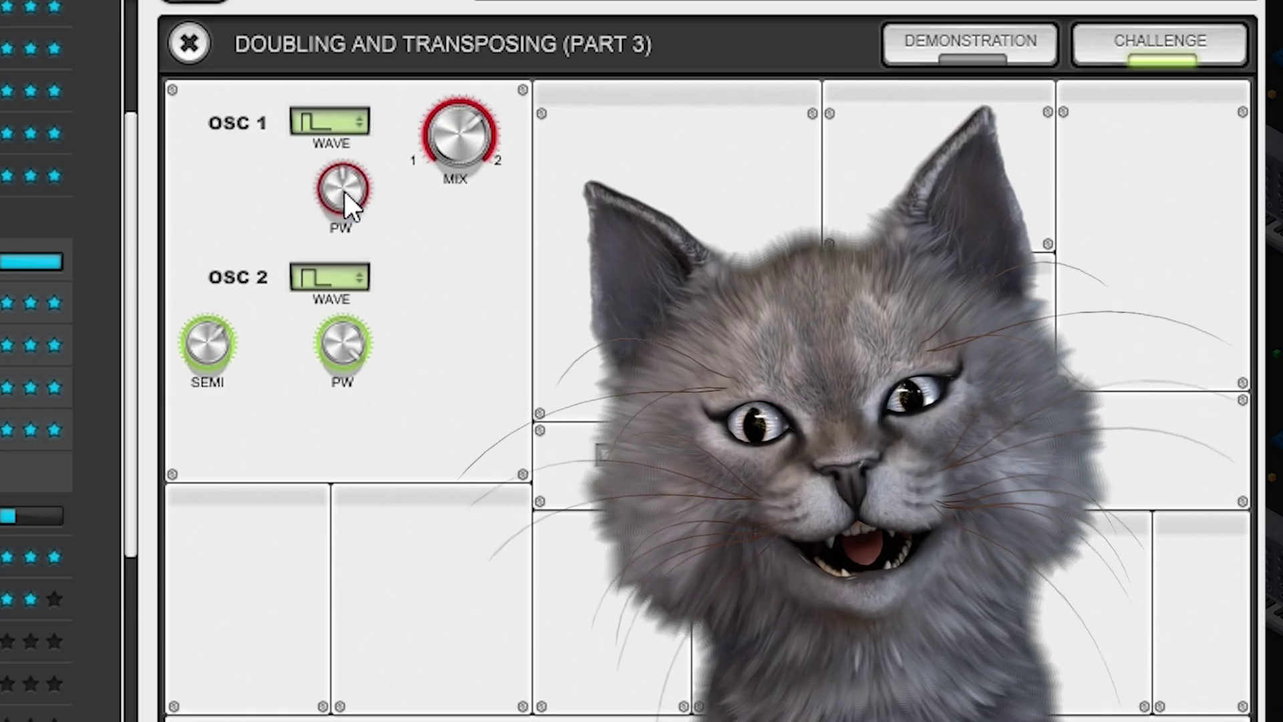
# Step: Set oscillator 1's pulse width to Square and the mix to 30% Osc 1, 70% Osc 2
pyautogui.moveTo(441, 208); pyautogui.dragTo(439, 232)
pyautogui.moveTo(338, 239); pyautogui.dragTo(346, 75)
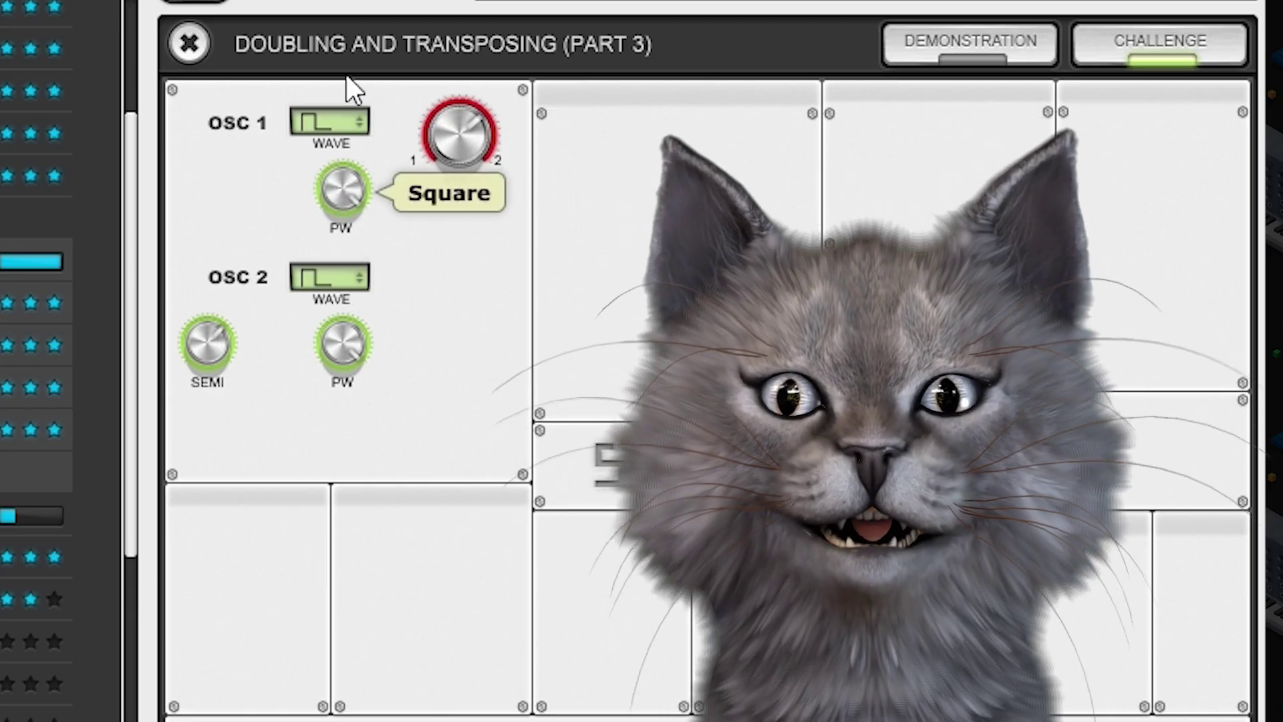
pyautogui.moveTo(454, 143); pyautogui.dragTo(452, 187)
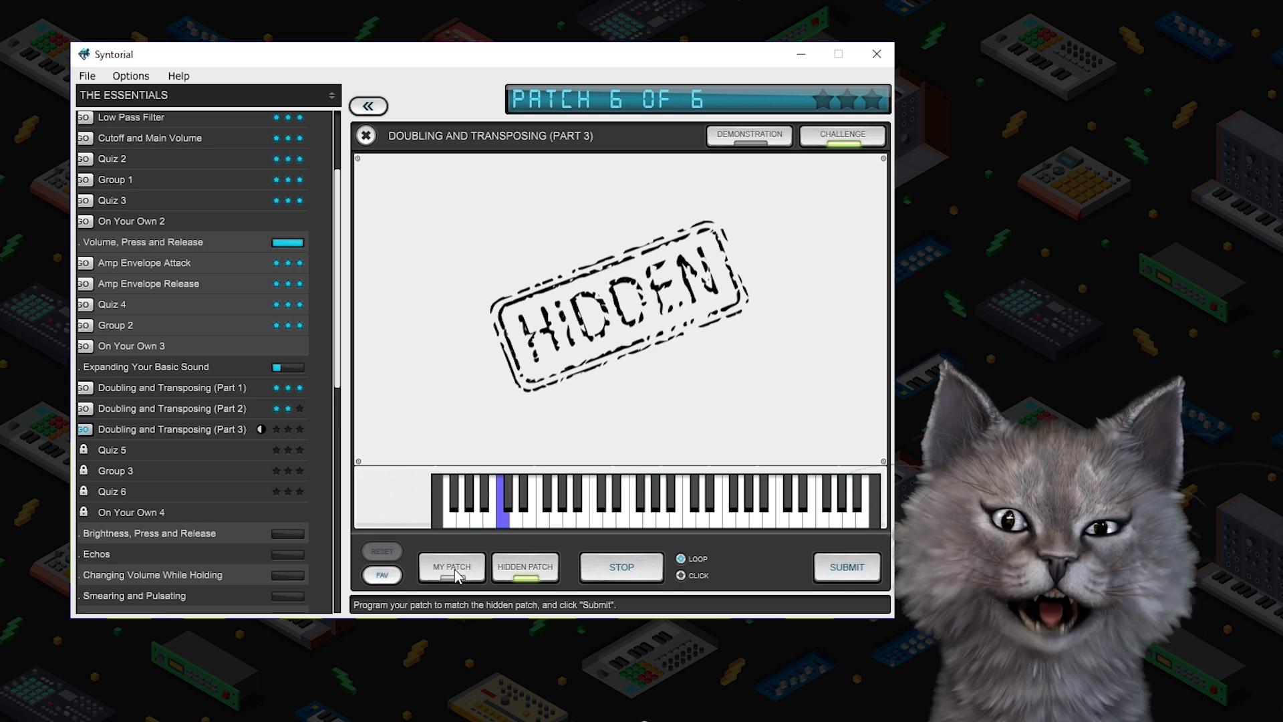
# Step: Move patch 6's mix from 50/50 to 30% Osc 1 / 70% Osc 2, checking the hidden patch, then submit
pyautogui.click(456, 571)
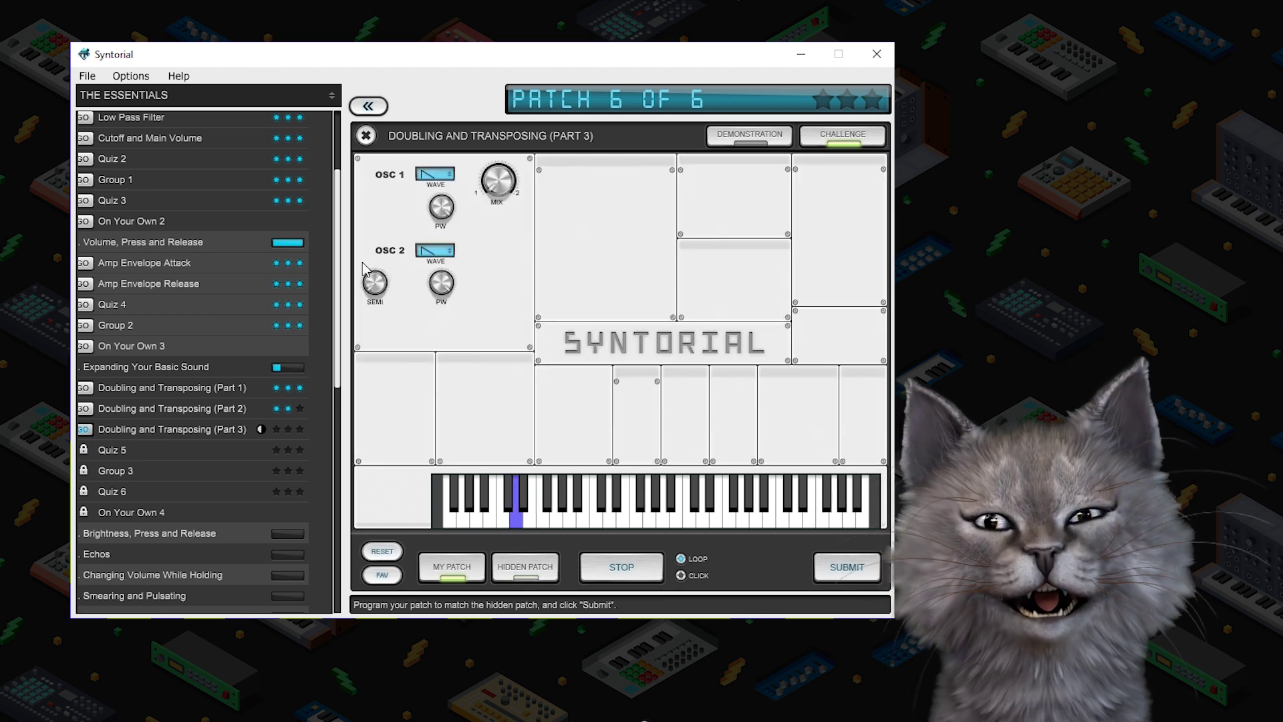
pyautogui.moveTo(487, 193); pyautogui.dragTo(506, 187)
pyautogui.click(550, 579)
pyautogui.click(468, 576)
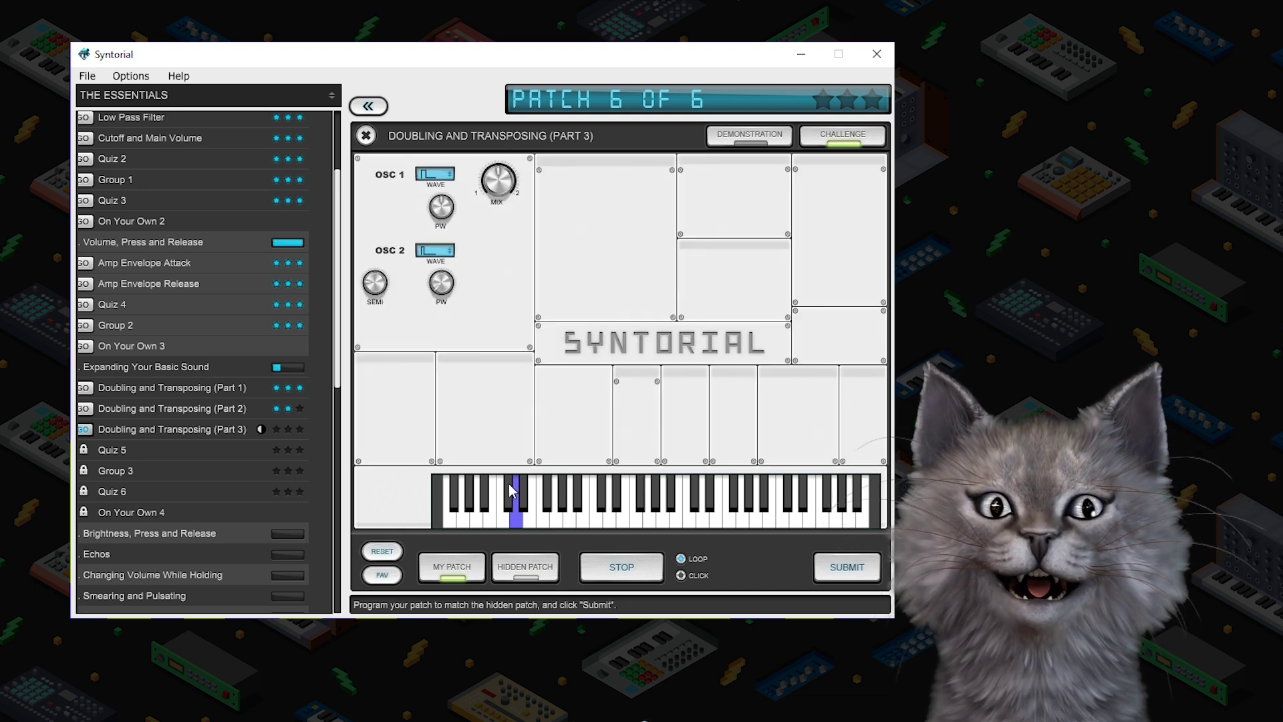
pyautogui.moveTo(503, 189); pyautogui.dragTo(503, 171)
pyautogui.click(525, 568)
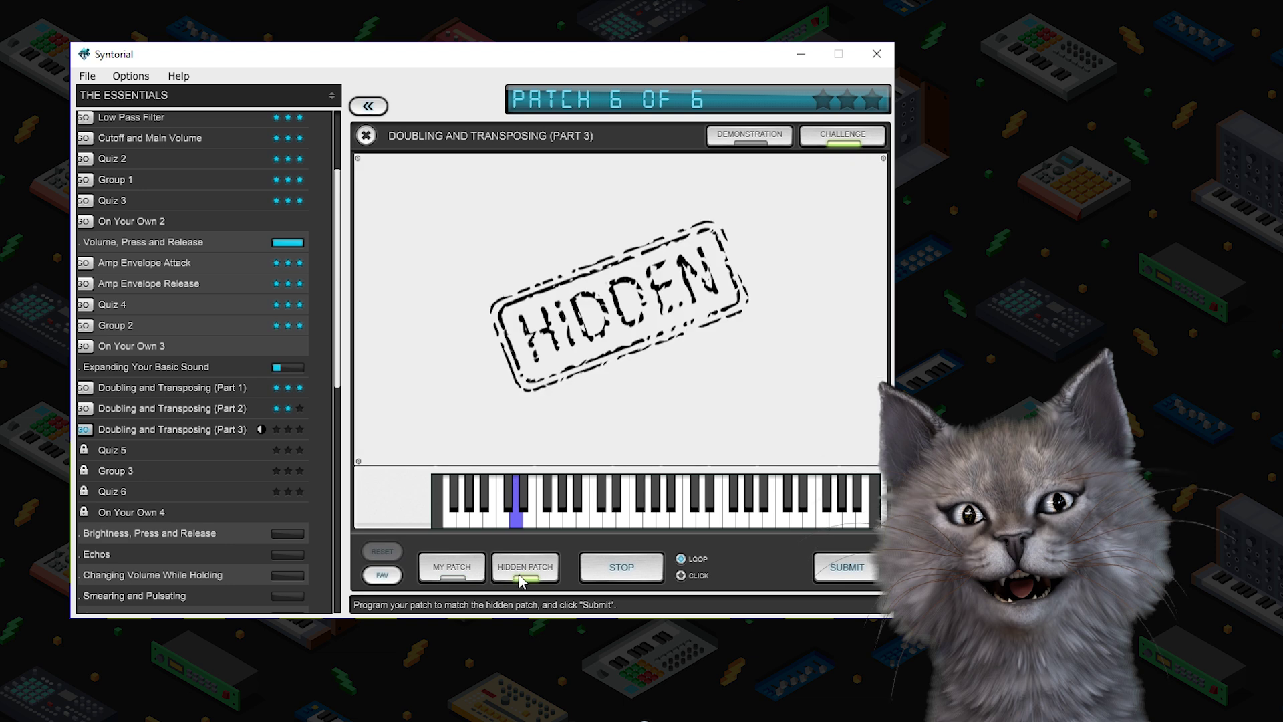
pyautogui.click(467, 576)
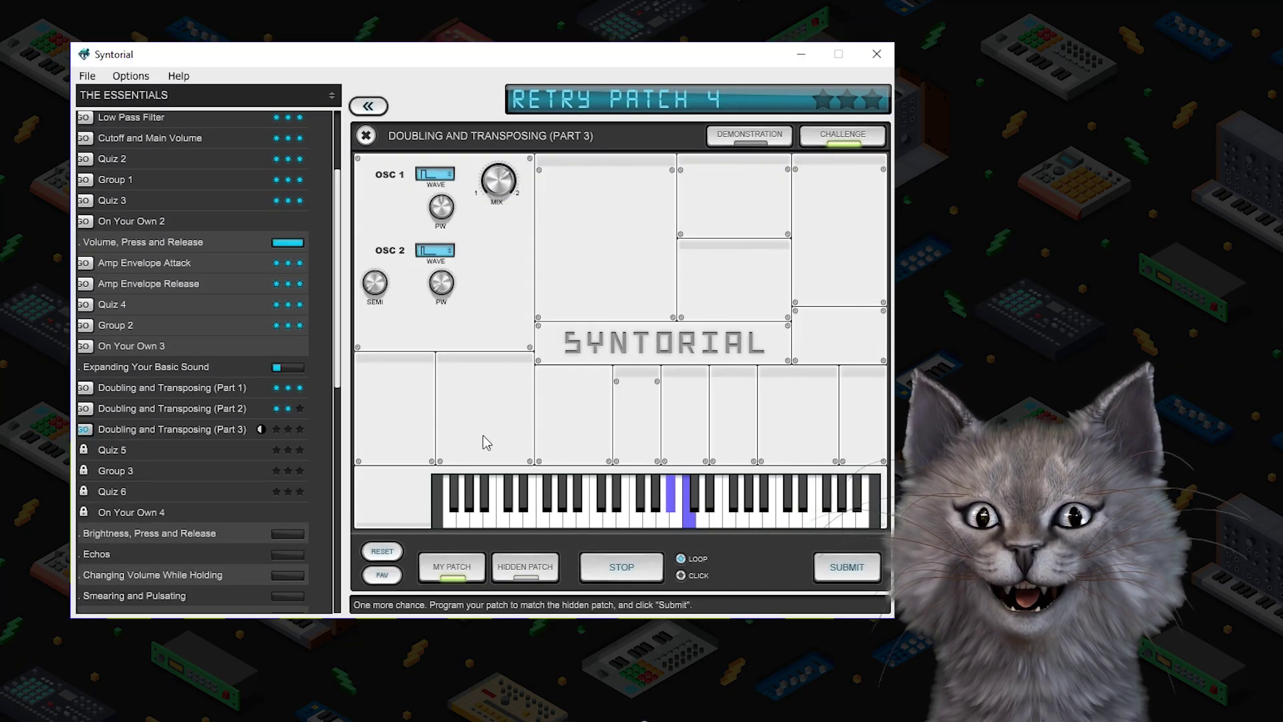
# Step: Compare the retried patch 4 with the hidden patch twice, then submit it
pyautogui.click(453, 578)
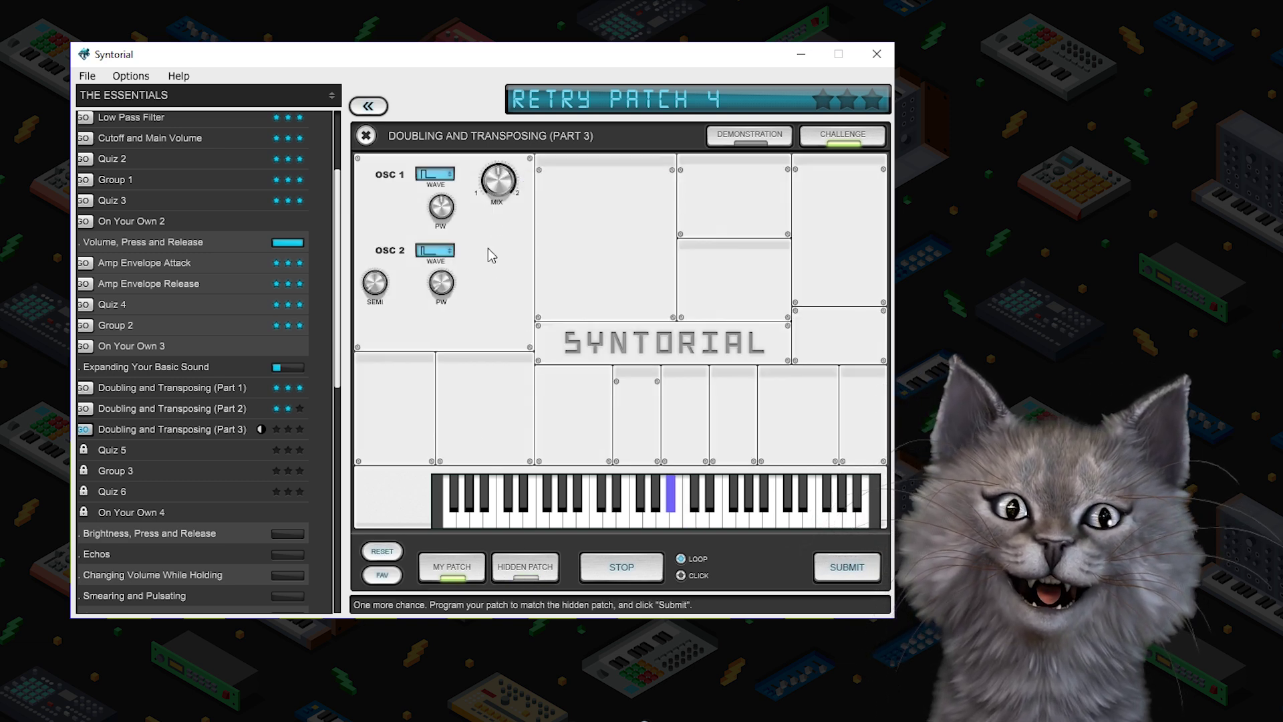
pyautogui.click(525, 576)
pyautogui.click(451, 571)
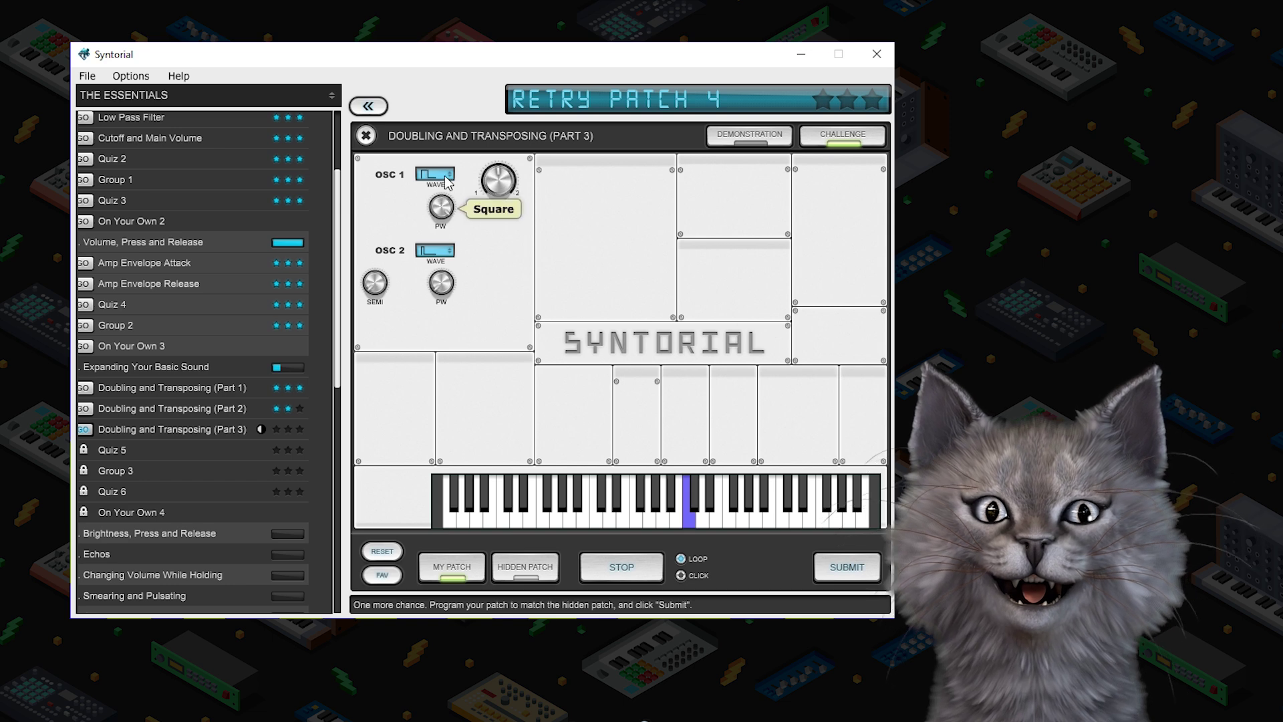
pyautogui.click(525, 571)
pyautogui.click(463, 572)
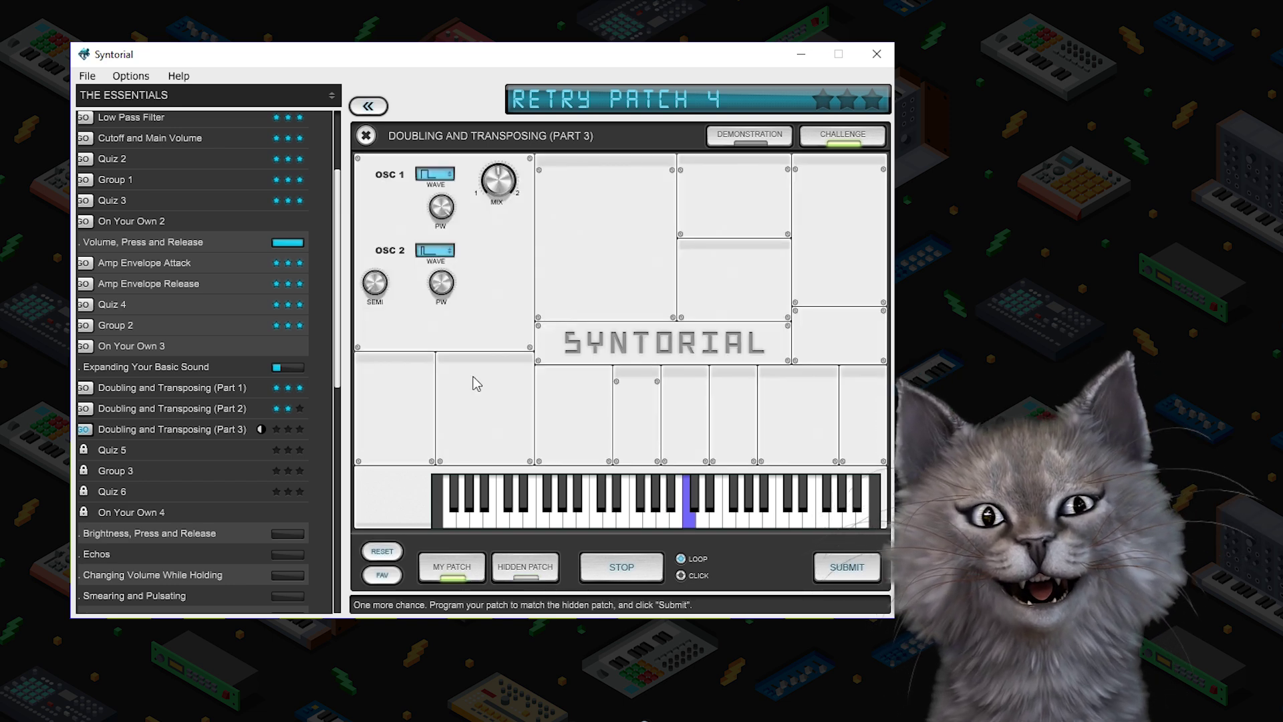
pyautogui.click(849, 569)
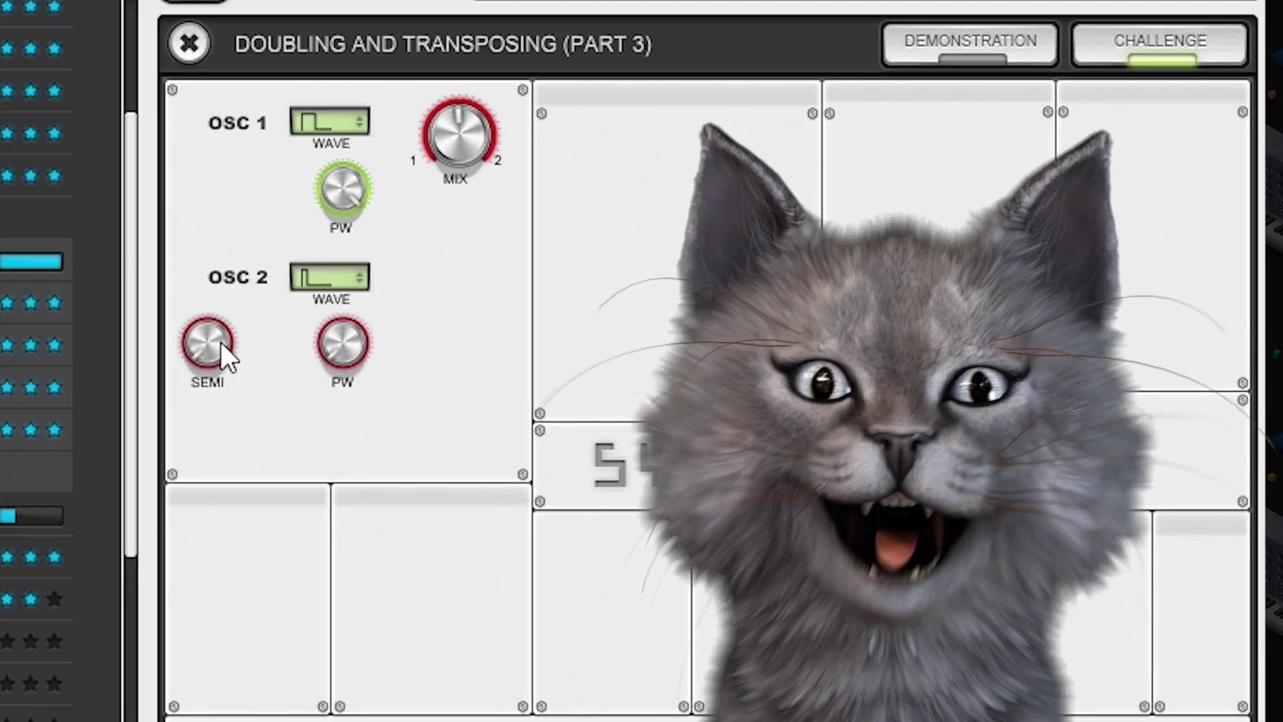
# Step: Raise oscillator 2's transpose to 24 semitones and set its pulse width to Square
pyautogui.moveTo(381, 283); pyautogui.dragTo(405, 156)
pyautogui.moveTo(270, 86); pyautogui.dragTo(275, 51)
pyautogui.moveTo(338, 334); pyautogui.dragTo(451, 175)
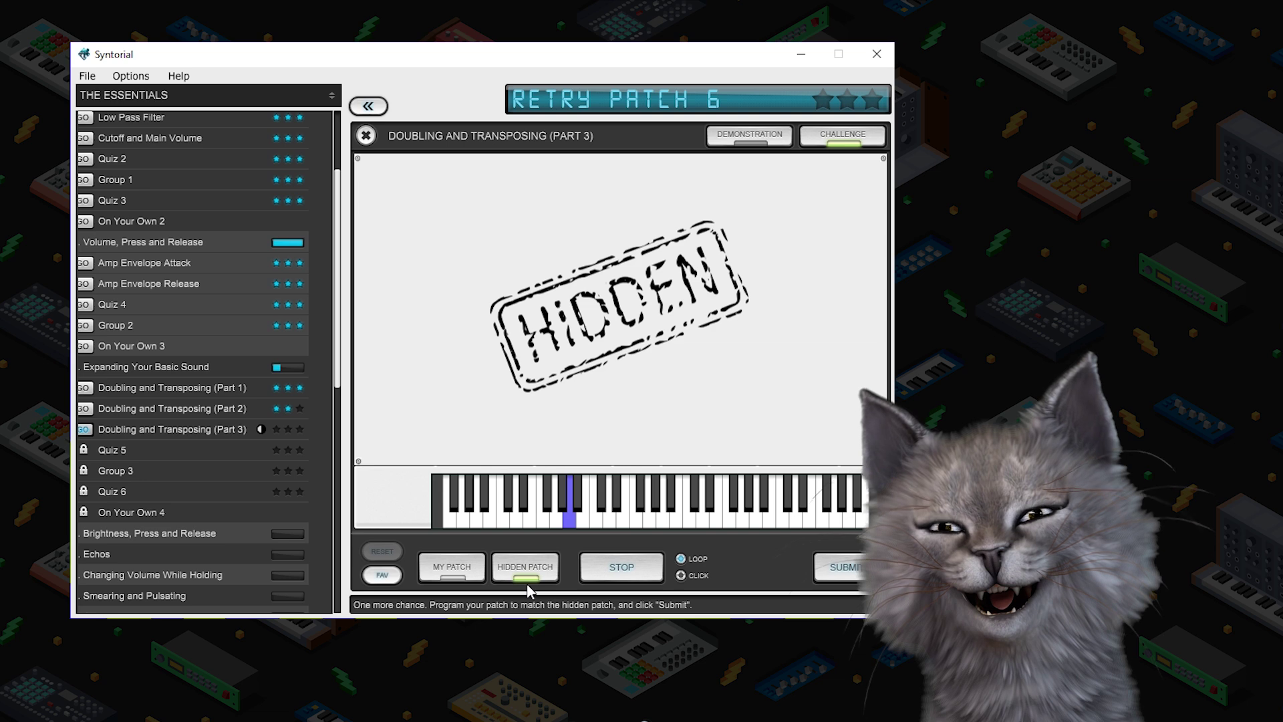
# Step: Shift the retried patch 6's mix to 25% Osc 1, 75% Osc 2 and submit it
pyautogui.click(447, 573)
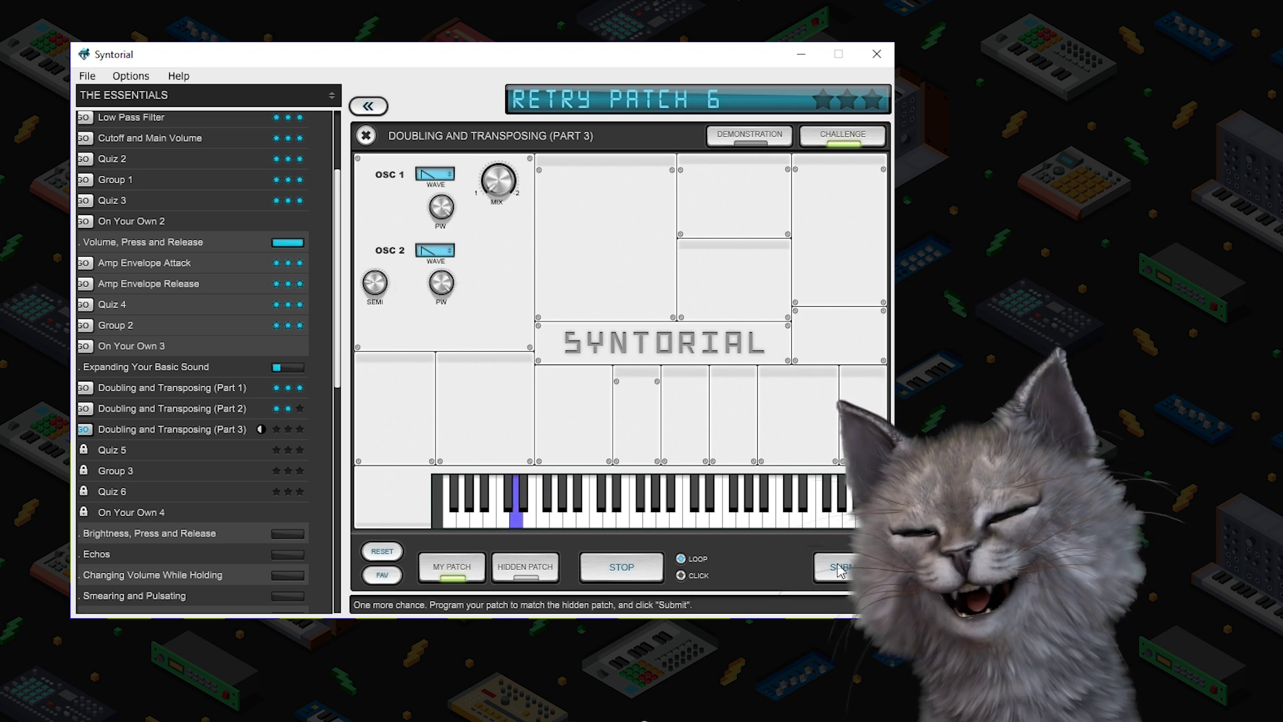
pyautogui.moveTo(516, 157); pyautogui.dragTo(512, 231)
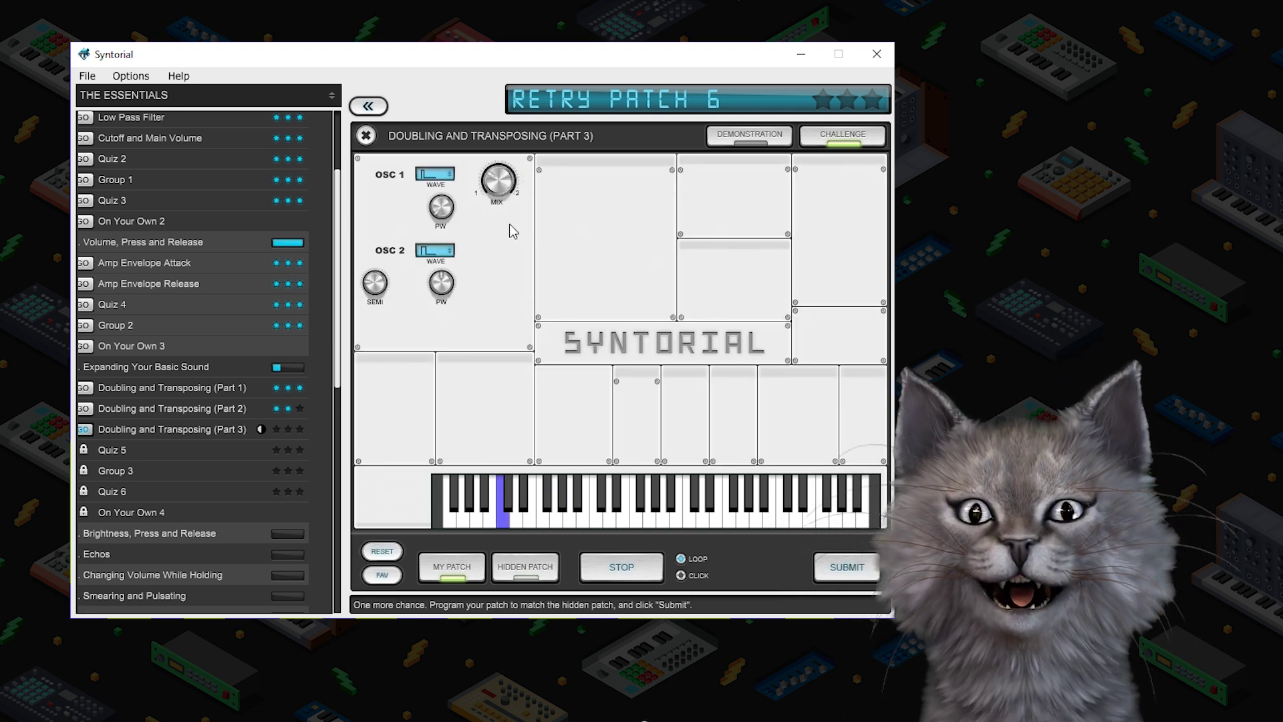
pyautogui.click(847, 567)
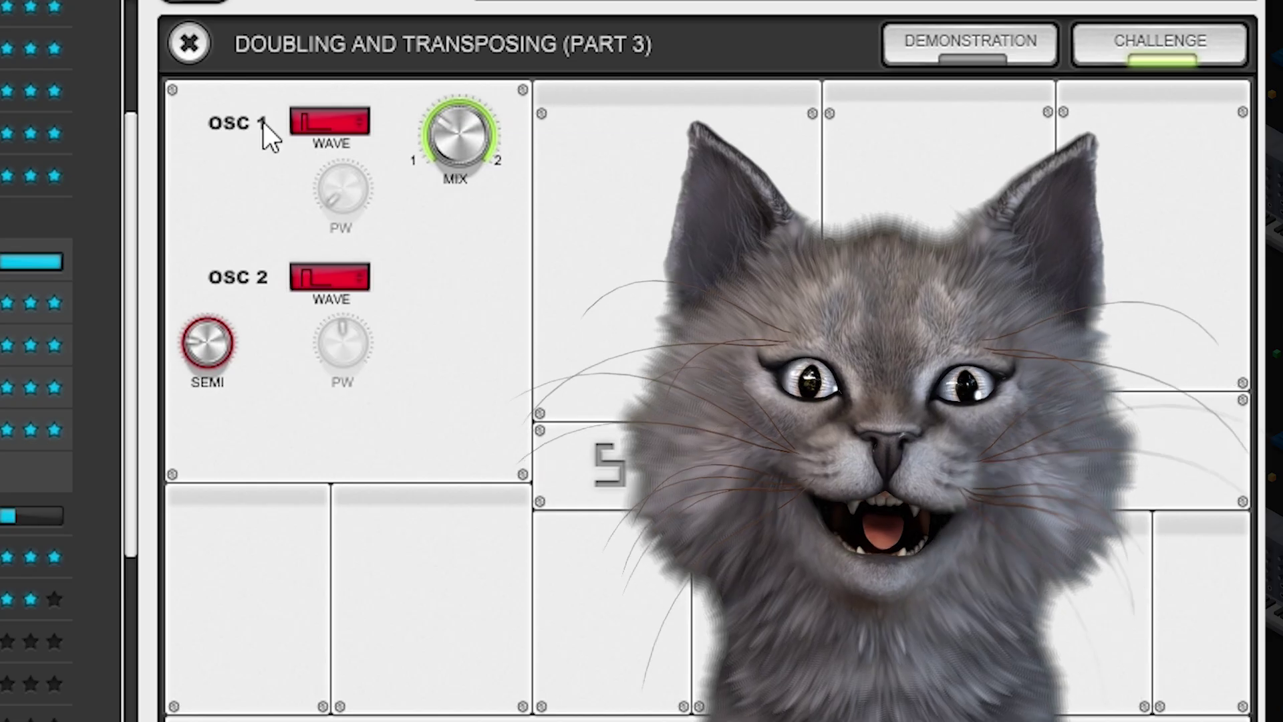
# Step: Switch both oscillators to saw waves and raise oscillator 2's transpose to 16 semitones
pyautogui.click(417, 176)
pyautogui.click(431, 187)
pyautogui.click(442, 250)
pyautogui.click(344, 298)
pyautogui.moveTo(211, 364); pyautogui.dragTo(238, 227)
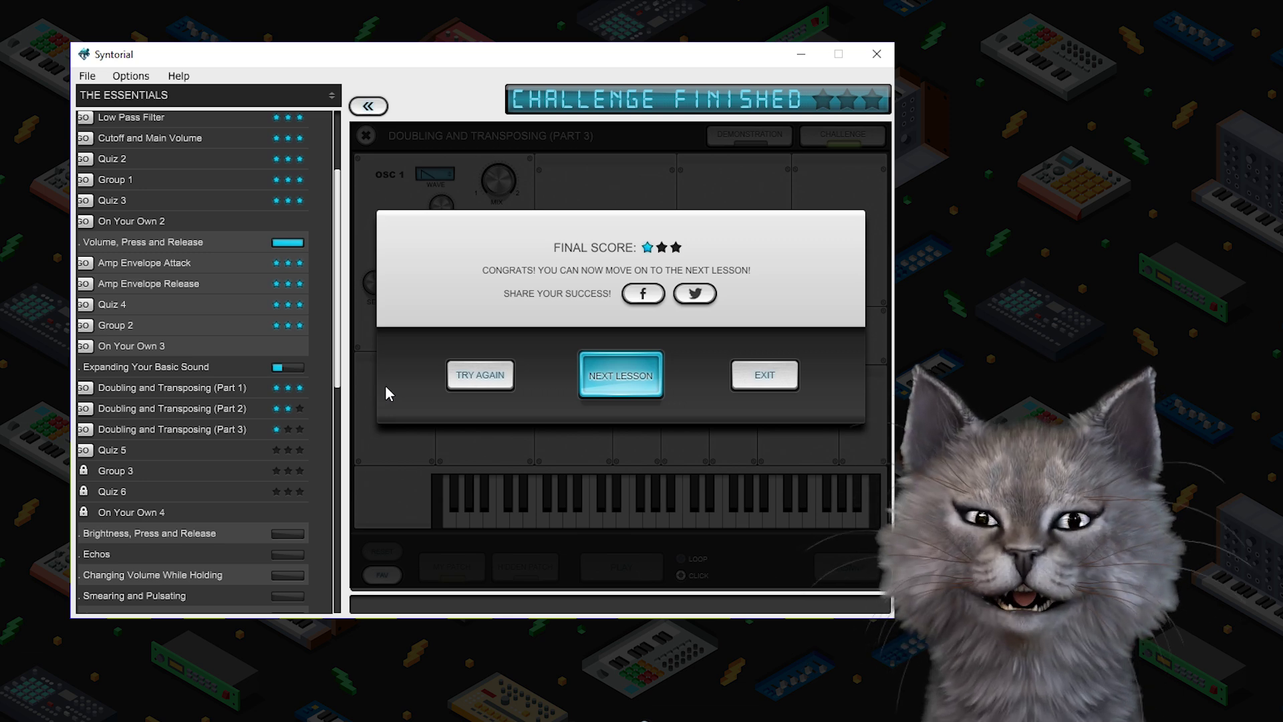
pyautogui.scroll(-2, 238, 460)
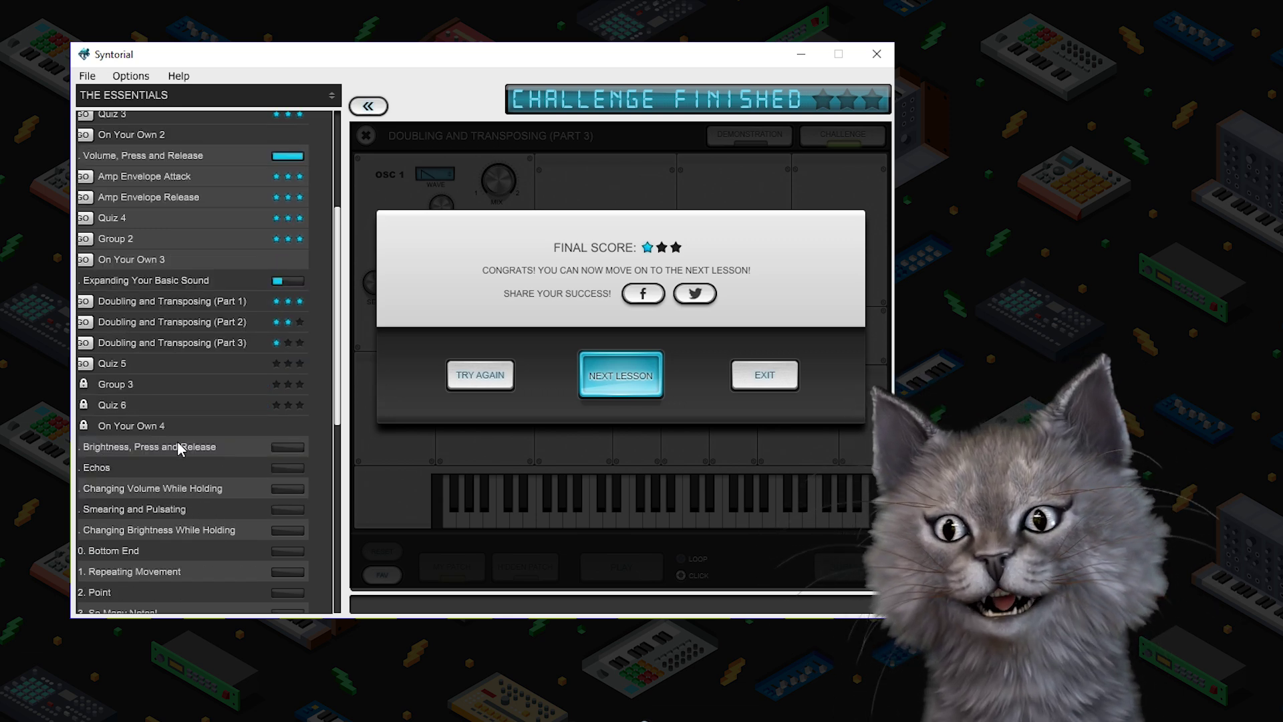